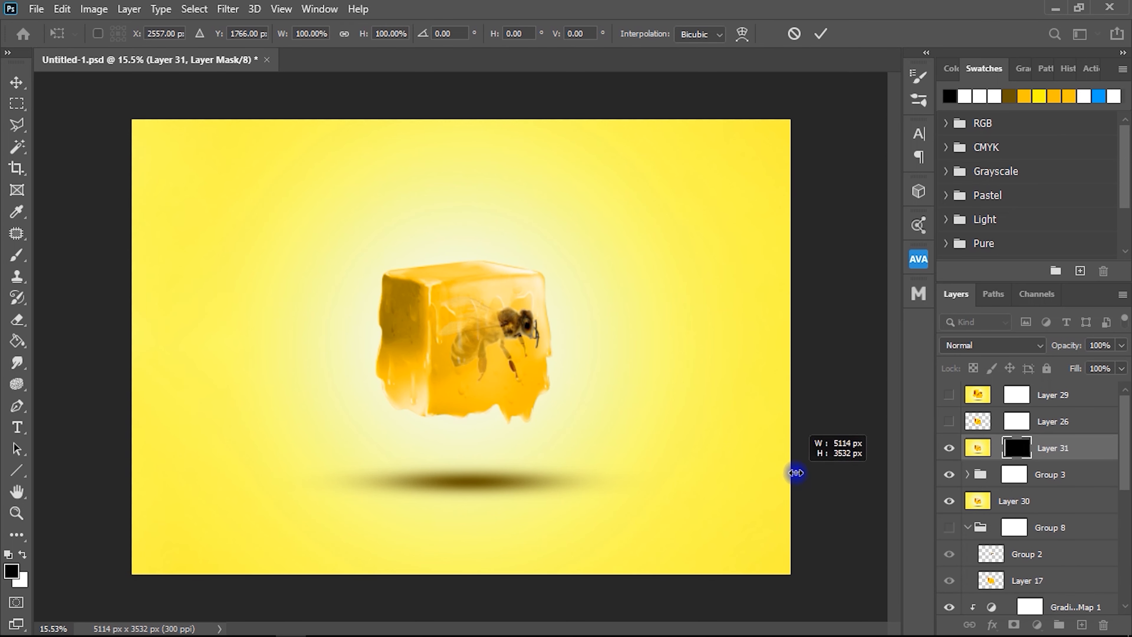
left_click_drag(793, 470, 564, 452)
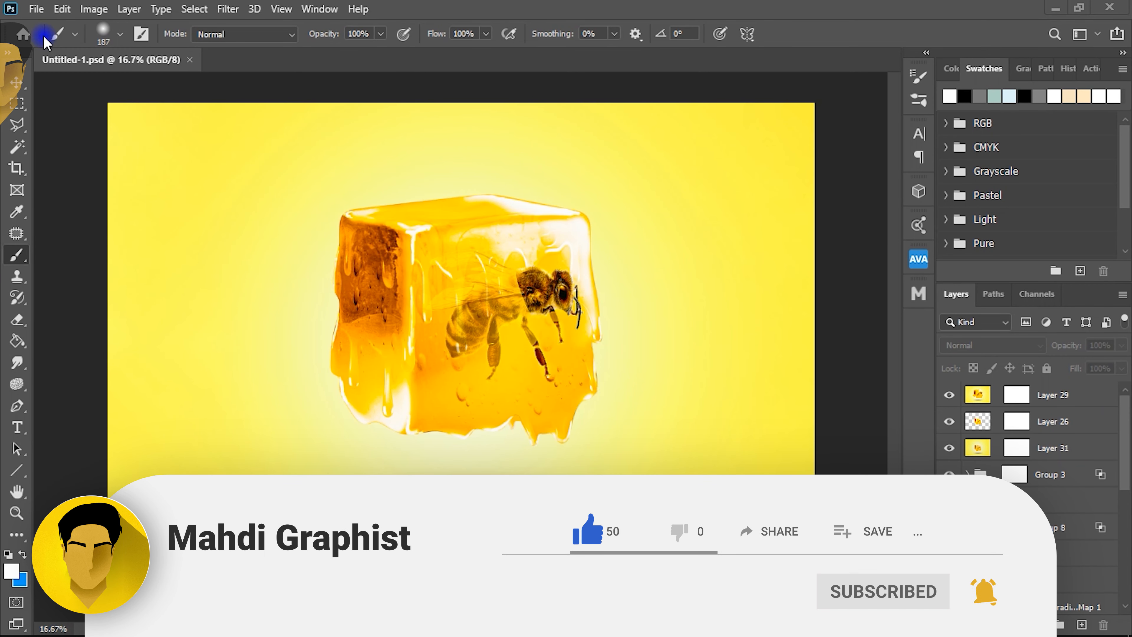
Step: Create a new A3 print document in landscape, 420 x 297 mm at 300 pixels/inch, RGB Color with a white background
left_click(43, 11)
left_click(50, 27)
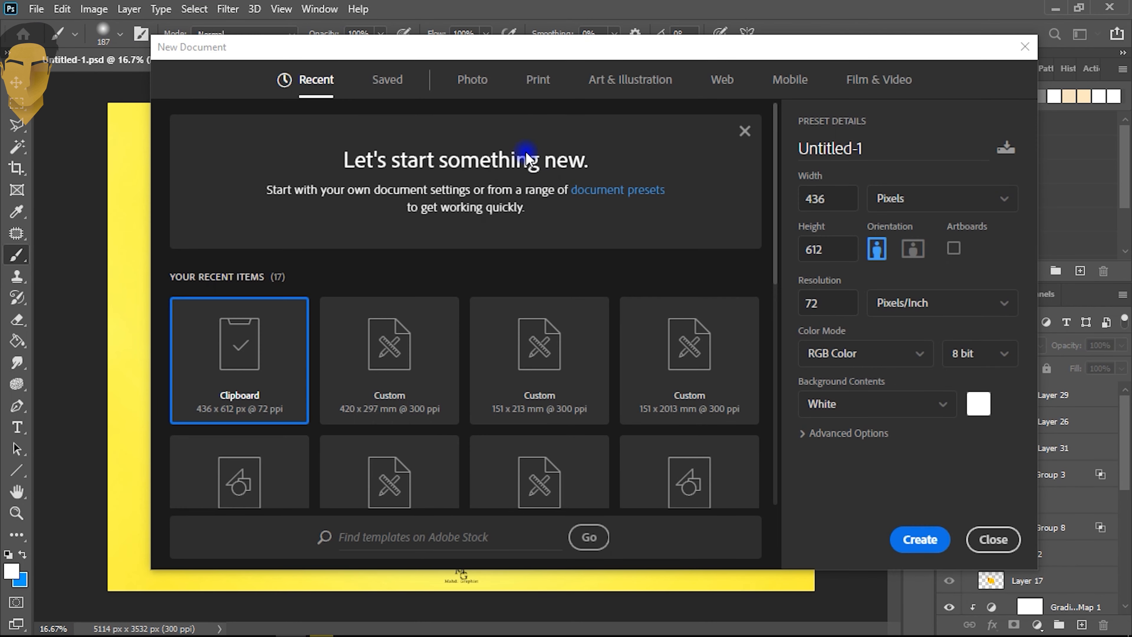
left_click(536, 80)
left_click(526, 345)
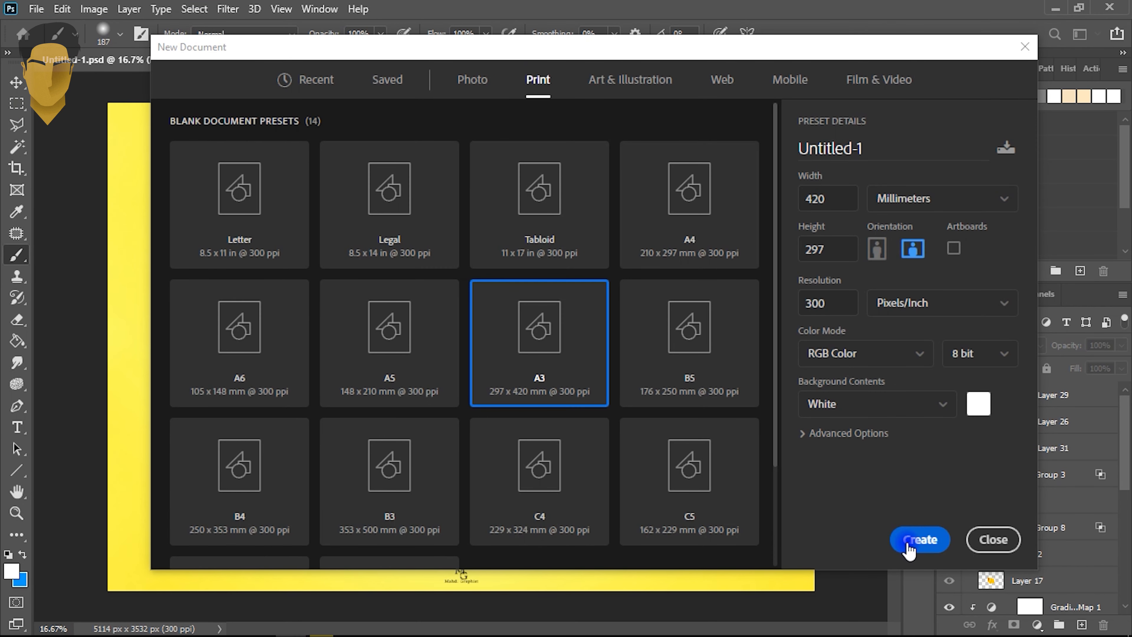
left_click(907, 544)
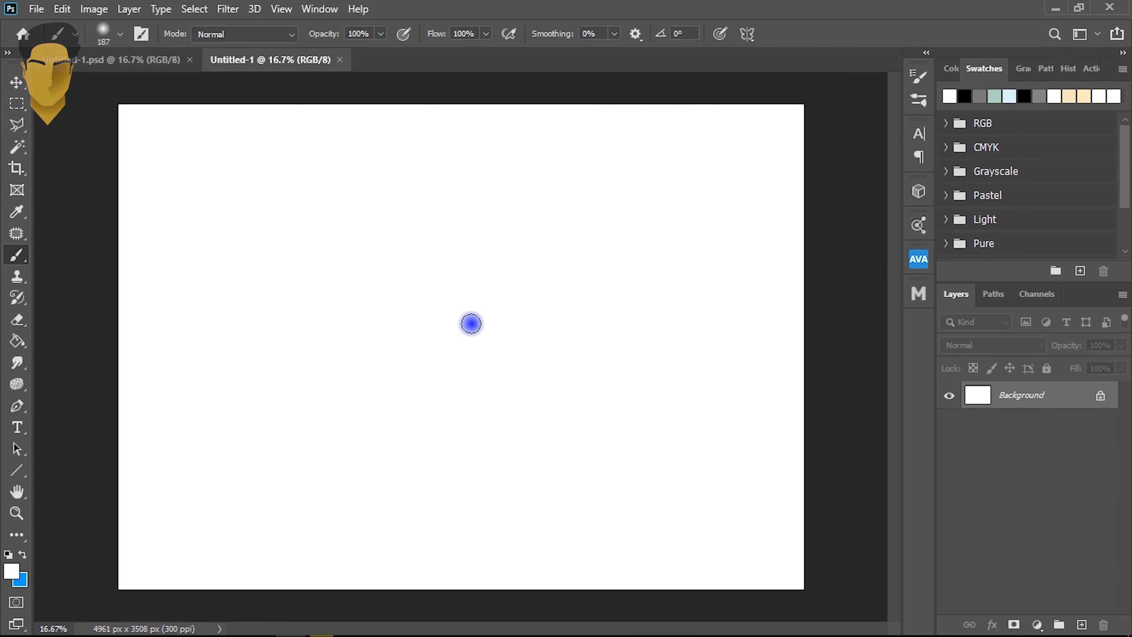
Step: Draw a rectangle shape of about 1621 x 1278 px near the canvas centre, with no fill and a 10 px black stroke
right_click(16, 473)
left_click(68, 470)
left_click_drag(350, 311, 574, 488)
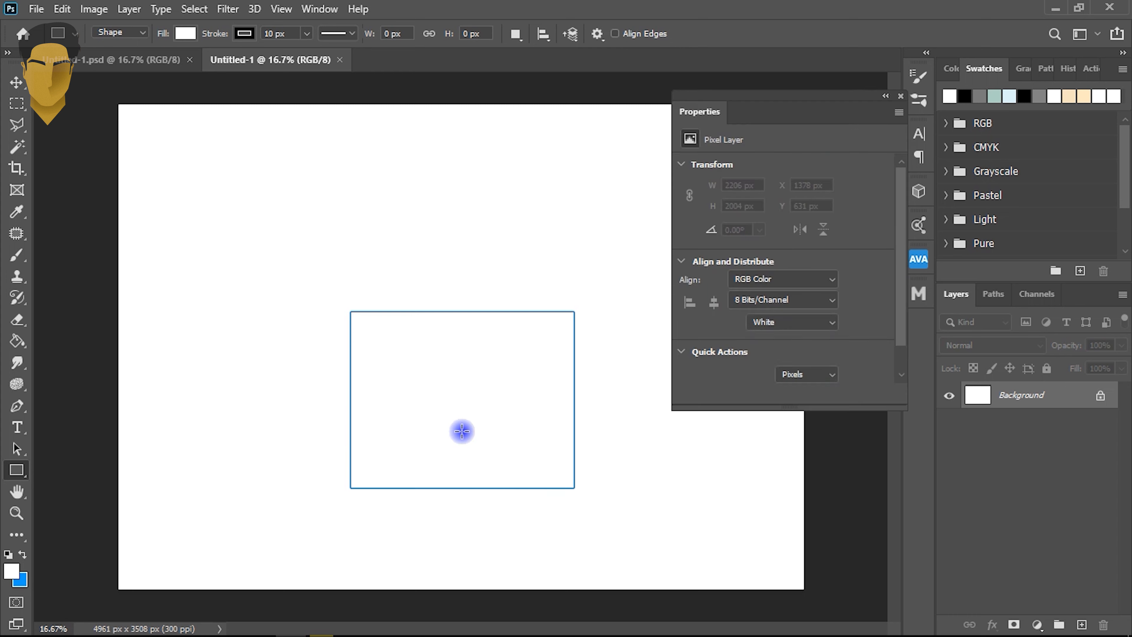
left_click(185, 33)
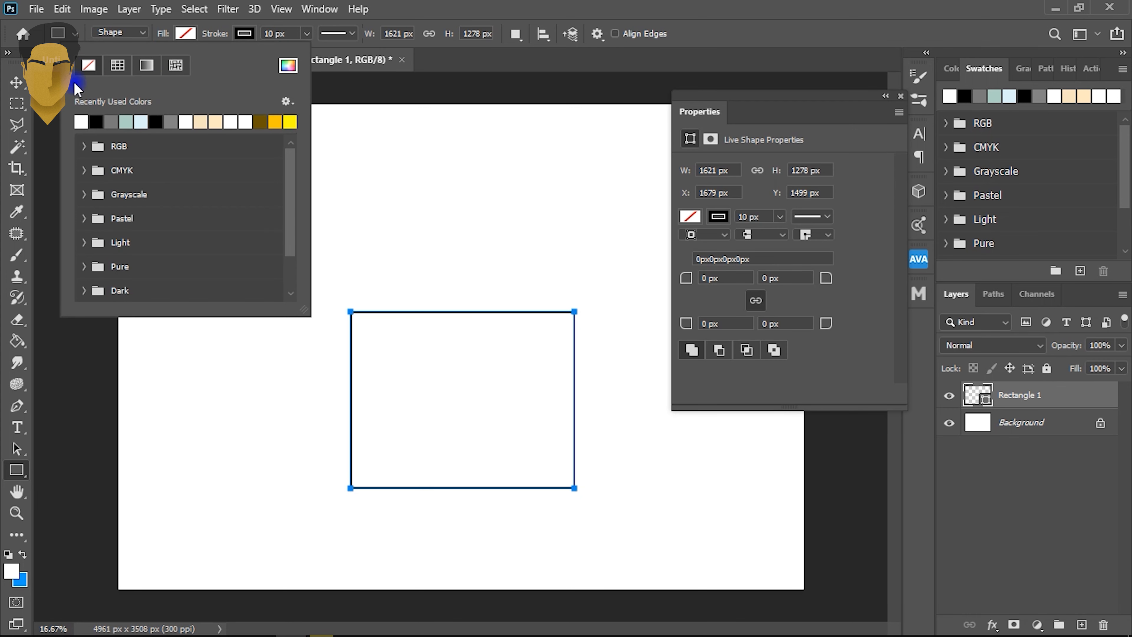
left_click(450, 61)
Step: Move the rectangle upward and skew it vertically by about -10.48° so its right side rises
key("v")
left_click_drag(492, 397, 490, 324)
right_click(491, 323)
left_click(525, 383)
left_click_drag(572, 346, 573, 306)
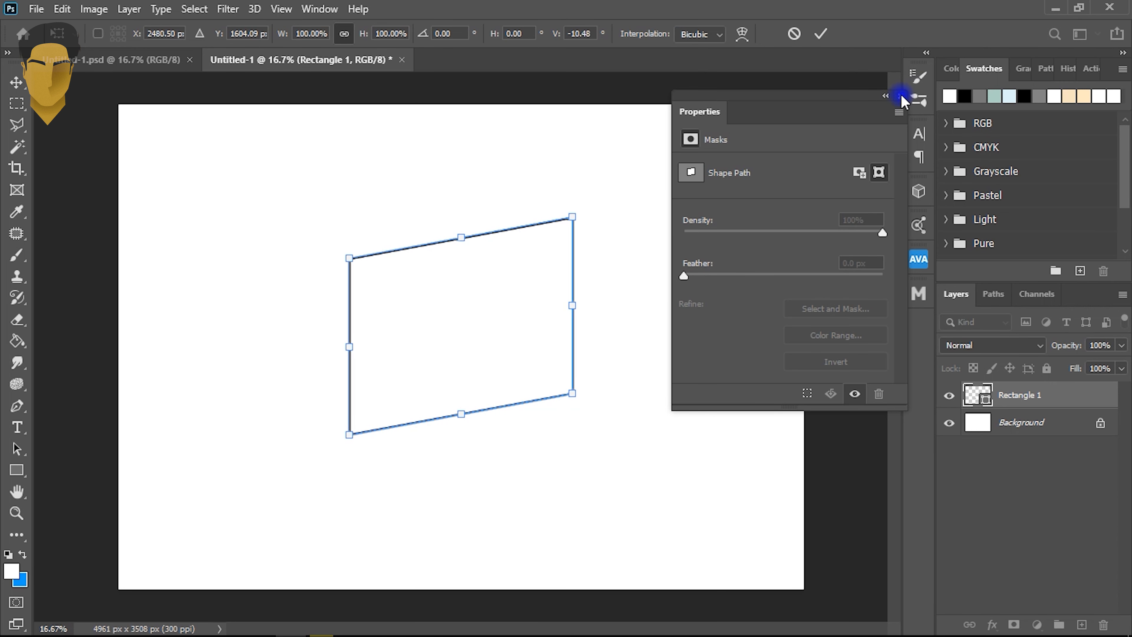
Step: Distort the skewed rectangle by raising its lower-right corner slightly to give it perspective, and apply the transform
left_click(919, 100)
right_click(561, 396)
left_click(571, 390)
left_click_drag(572, 391, 573, 381)
key("Return")
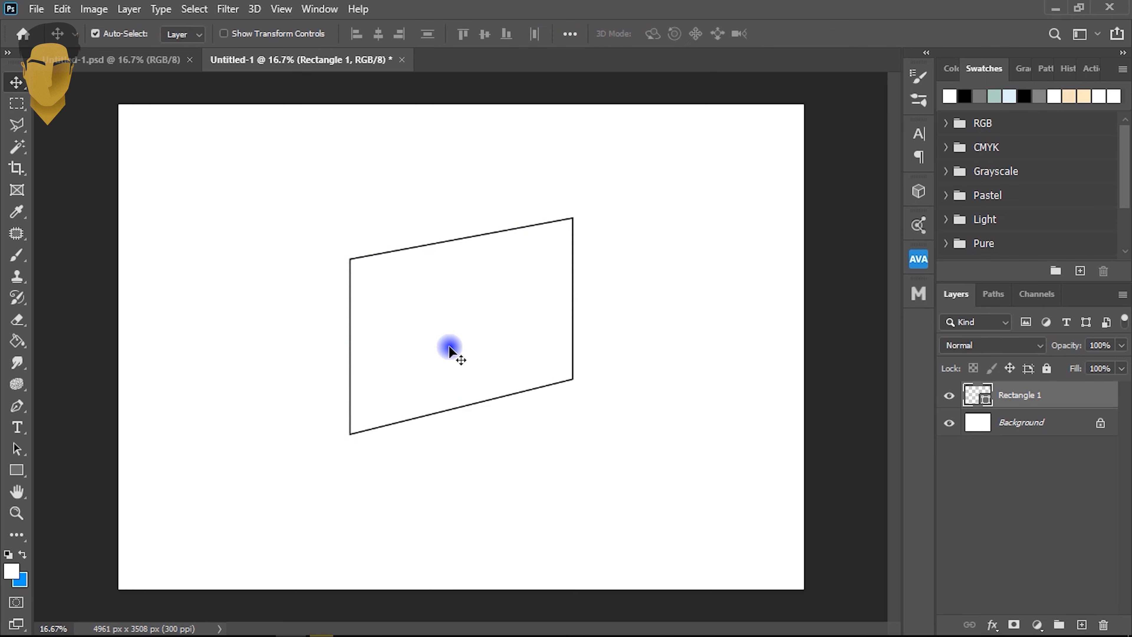
Step: Duplicate the rectangle and move the copy up and to the left to form the cube's back face
key("ctrl+j")
key("ctrl+t")
left_click_drag(490, 309, 398, 258)
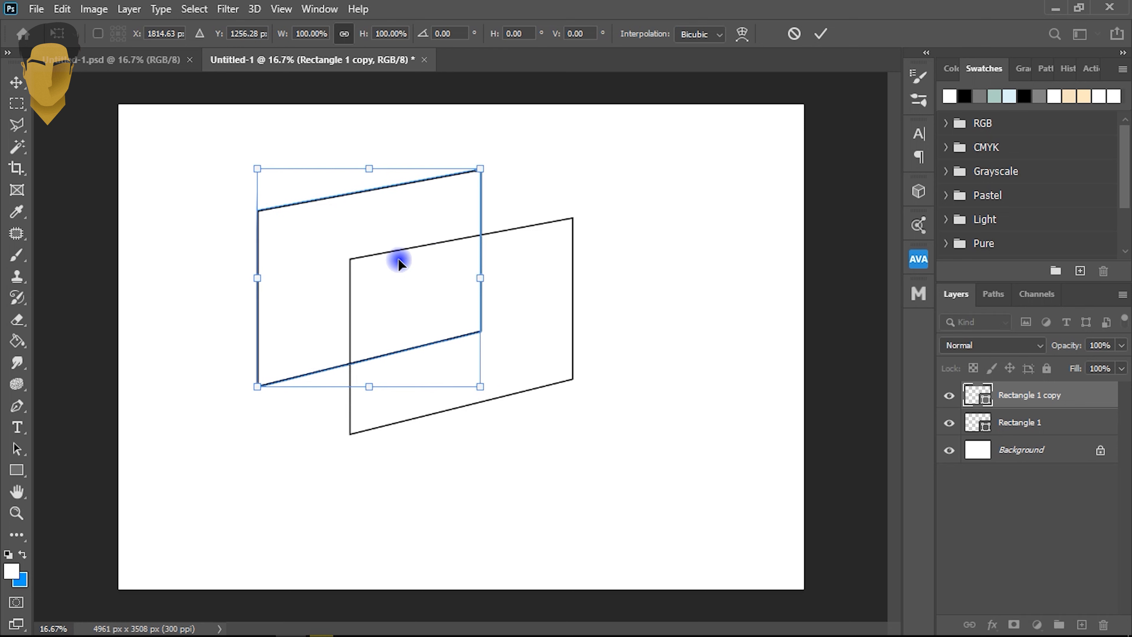
key("Return")
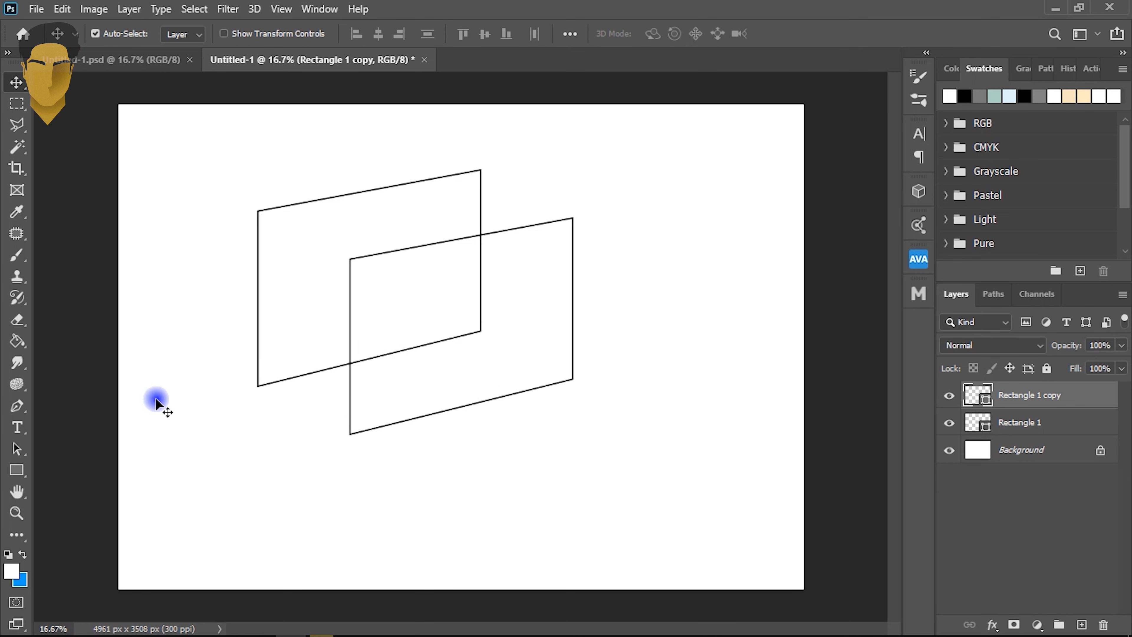
Step: Draw two straight lines joining the lower-left and upper-left corners of the two rectangles
left_click(16, 471)
left_click(81, 537)
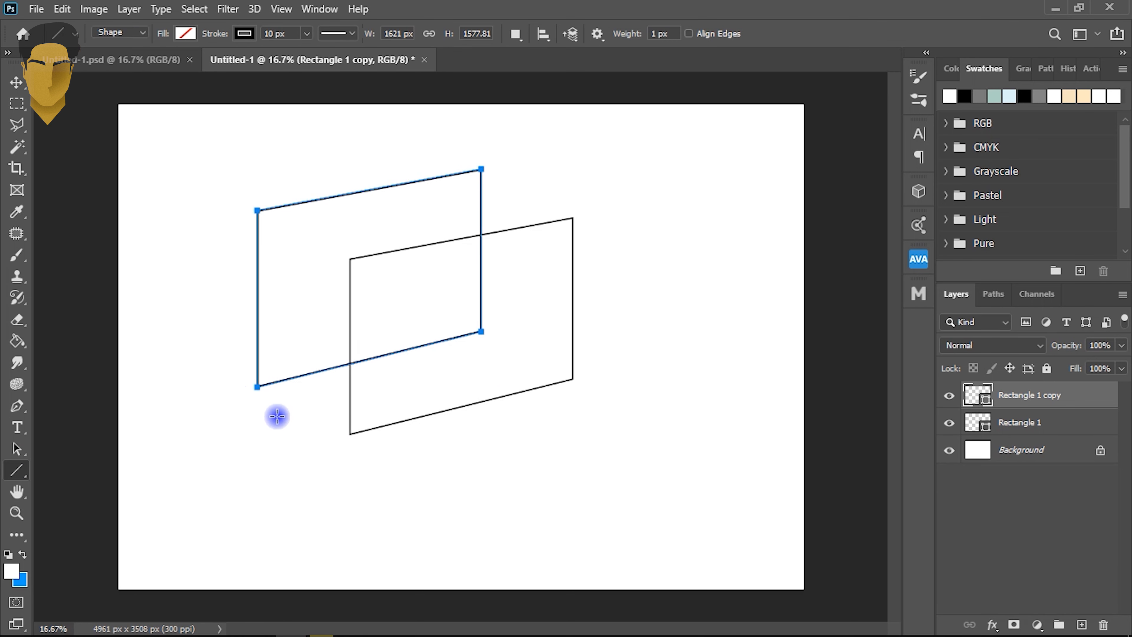
scroll(295, 421, "up", 3)
left_click_drag(230, 386, 407, 476)
scroll(253, 298, "up", 5)
left_click_drag(215, 261, 392, 353)
Step: Draw two straight lines joining the upper-right and lower-right corners of the two rectangles
scroll(445, 313, "up", 2)
scroll(446, 312, "right", 4)
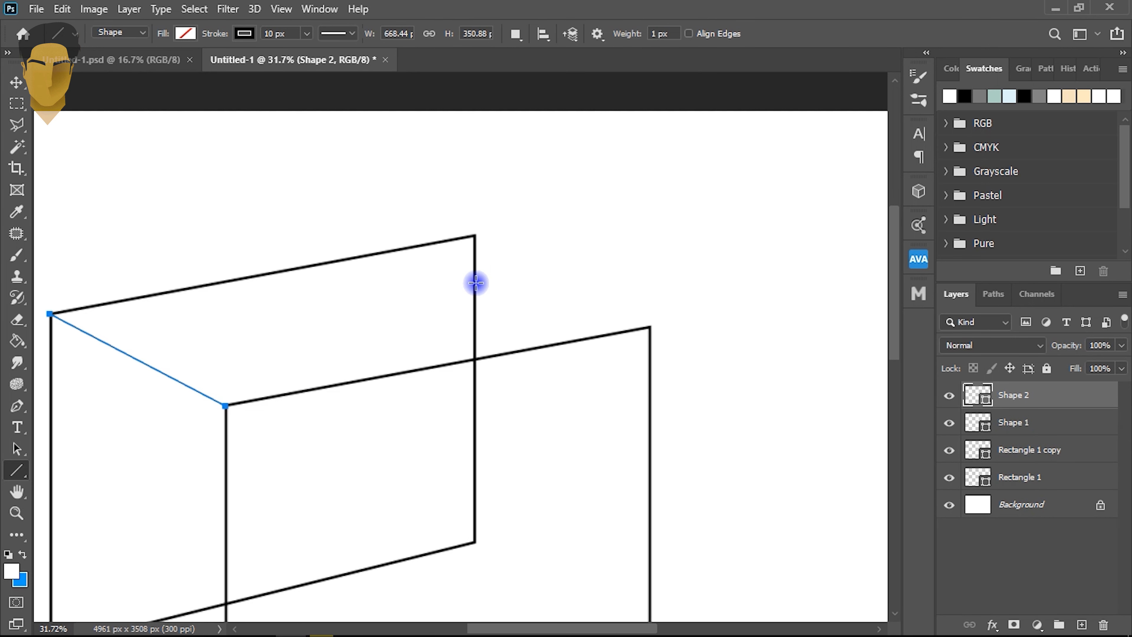
left_click_drag(473, 235, 650, 326)
scroll(460, 265, "down", 4)
scroll(459, 265, "right", 2)
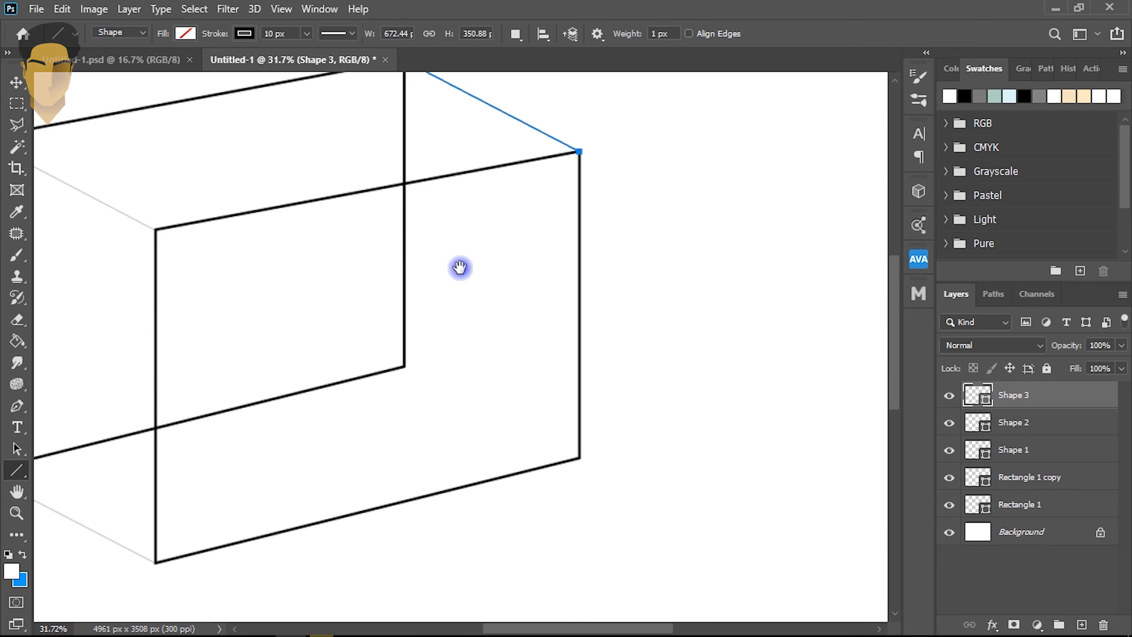
left_click_drag(404, 365, 579, 454)
scroll(386, 403, "down", 6)
Step: Add an empty layer and merge it with all line and rectangle shape layers into one layer above the Background
left_click(17, 103)
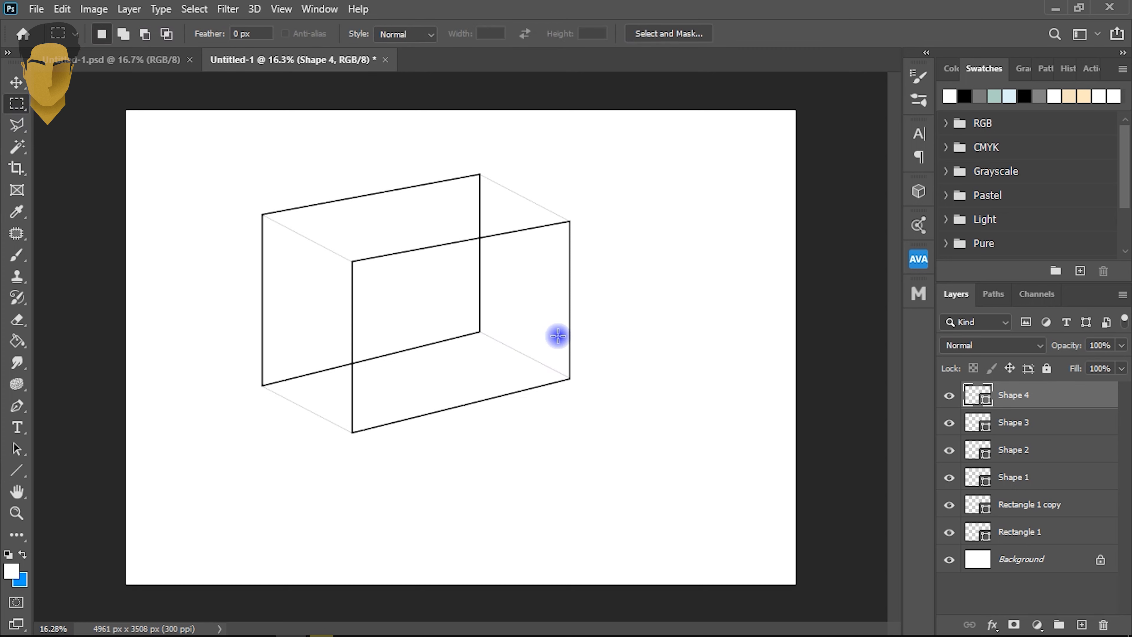
scroll(556, 337, "up", 3)
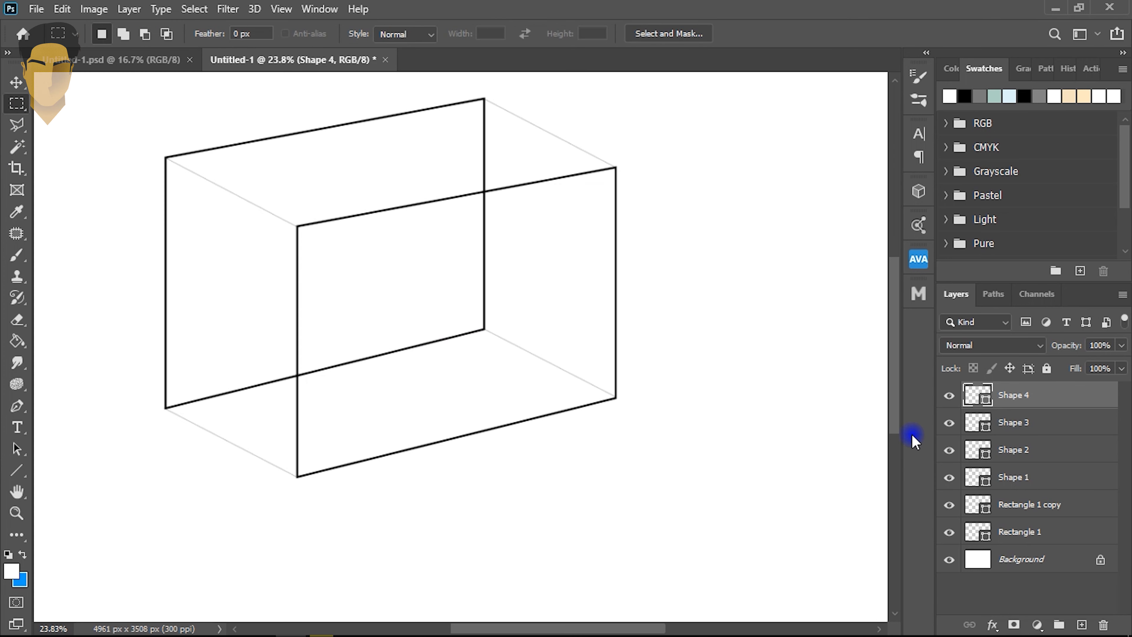
left_click(1082, 625)
left_click(1056, 560, "shift")
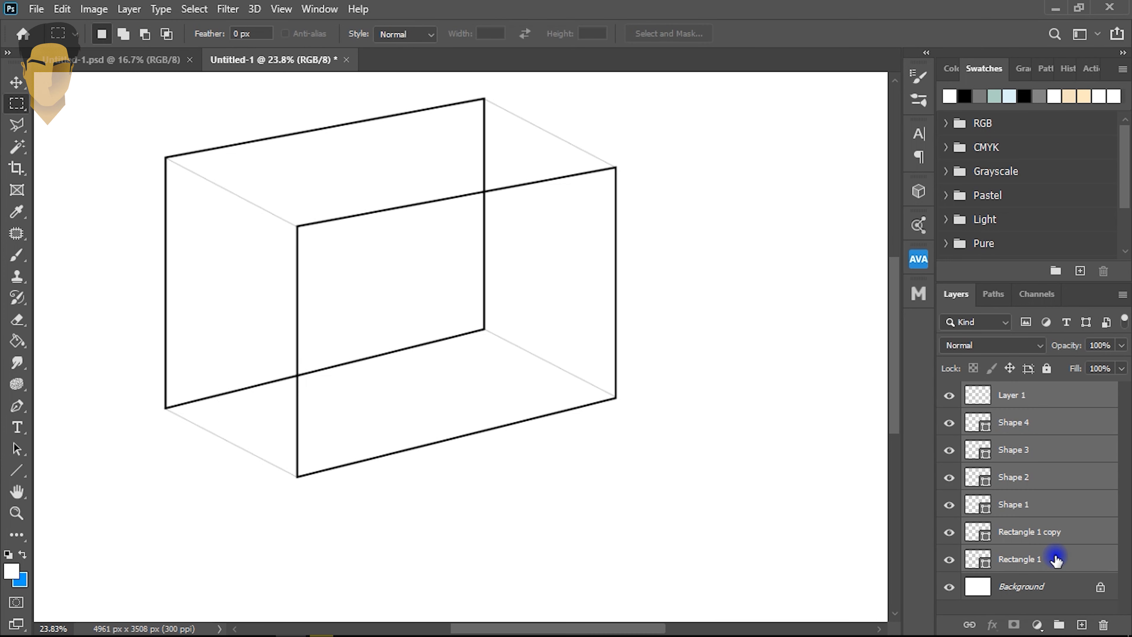
key("ctrl+e")
Step: Free-transform the merged cube wireframe to make it narrower and place it near the centre of the canvas
scroll(295, 241, "down", 1)
left_click(22, 85)
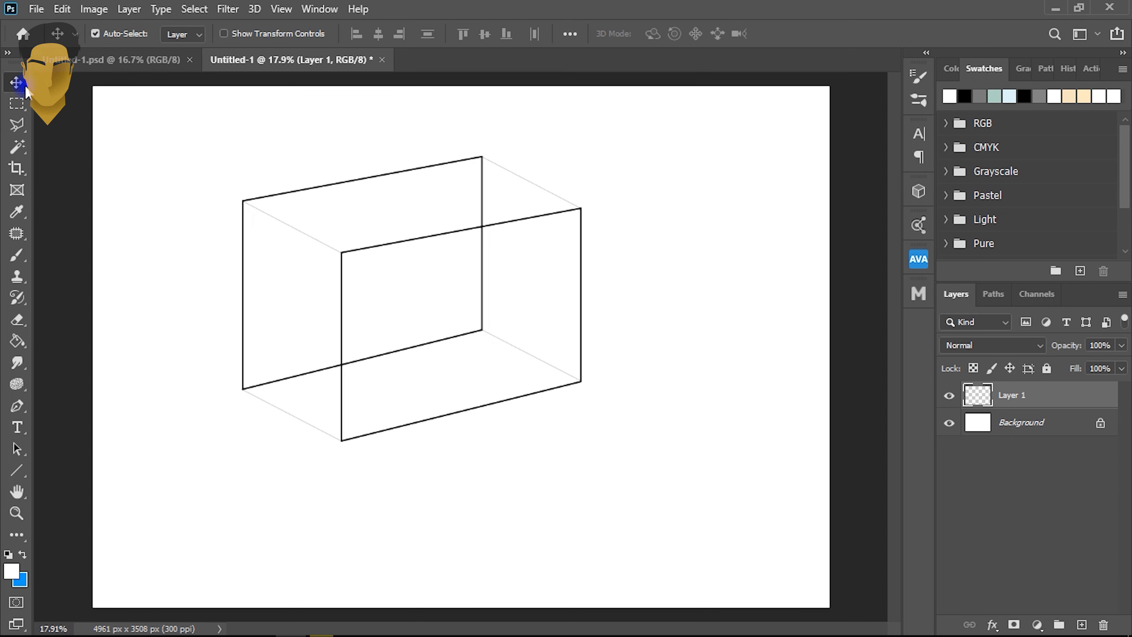
key("ctrl+t")
left_click_drag(386, 252, 435, 284)
left_click_drag(462, 471, 463, 495)
left_click_drag(623, 187, 593, 206)
left_click_drag(456, 295, 485, 272)
key("Return")
left_click(447, 338)
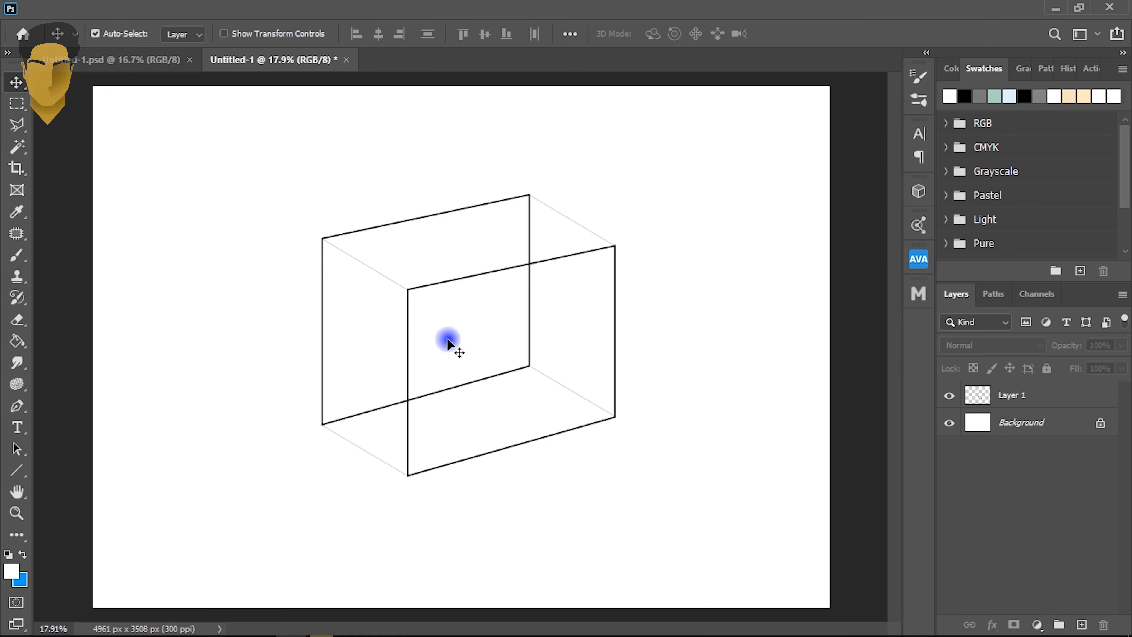
Step: Select the cube's whole outer silhouette on Layer 1 using the Magic Wand
left_click(18, 152)
left_click(972, 395)
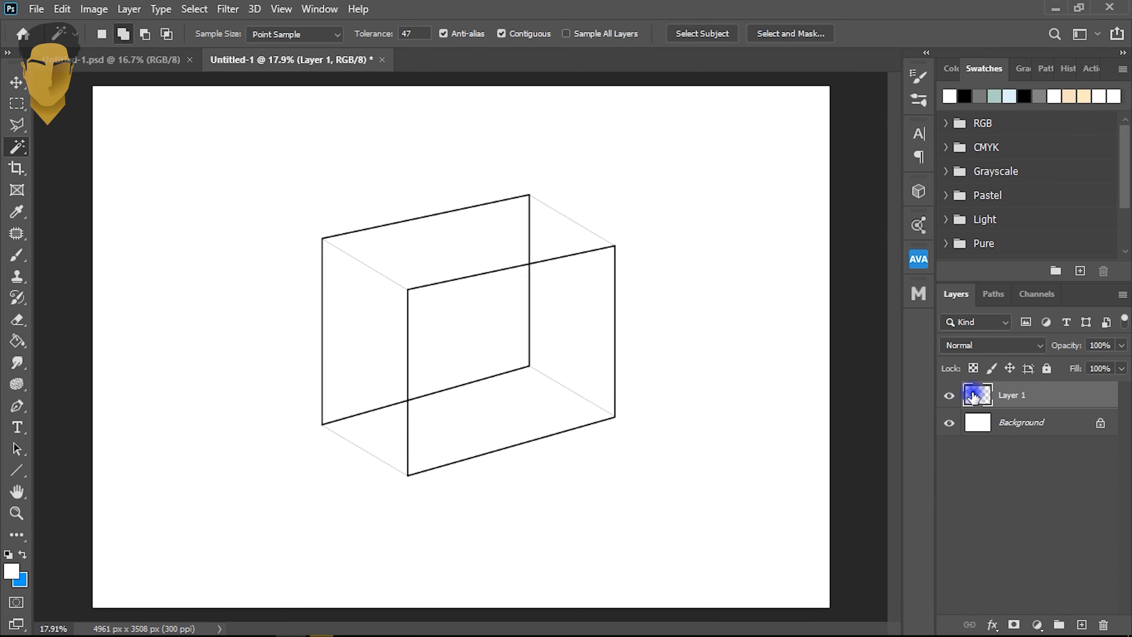
left_click(452, 455)
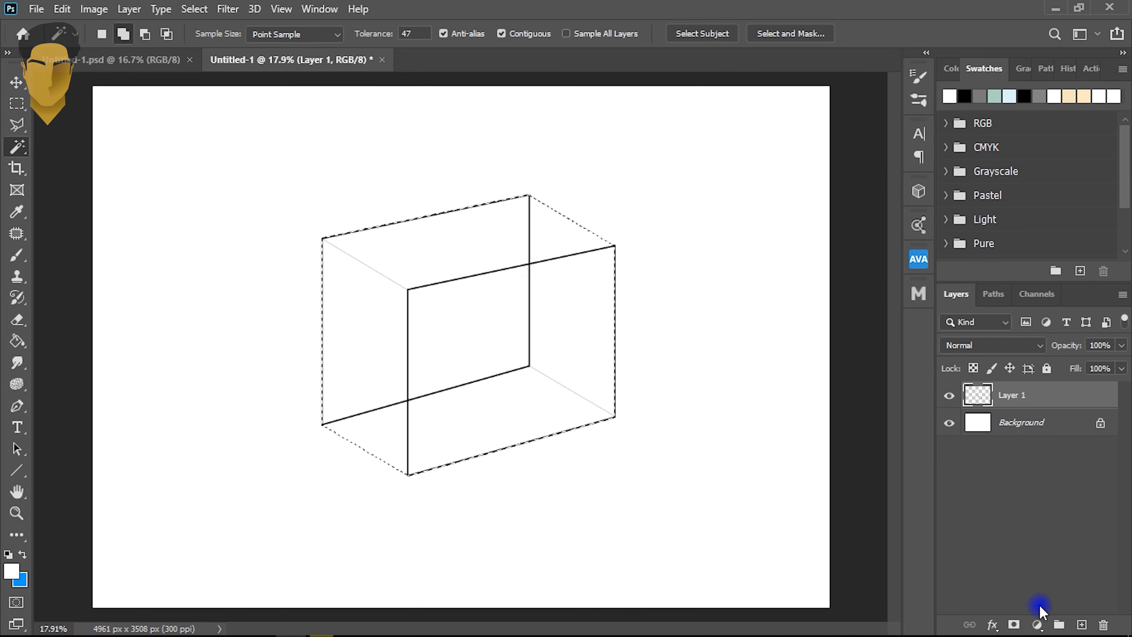
Step: Add a Solid Color fill layer in black (000000) masked to the cube selection
left_click(1033, 623)
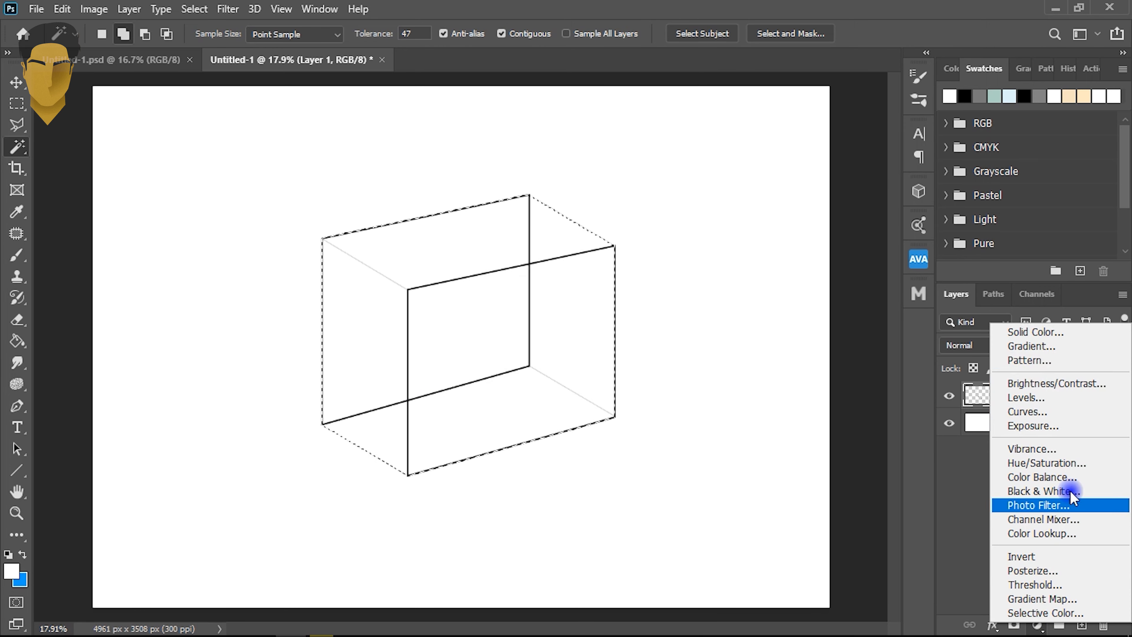
left_click(1082, 330)
left_click_drag(705, 303, 557, 391)
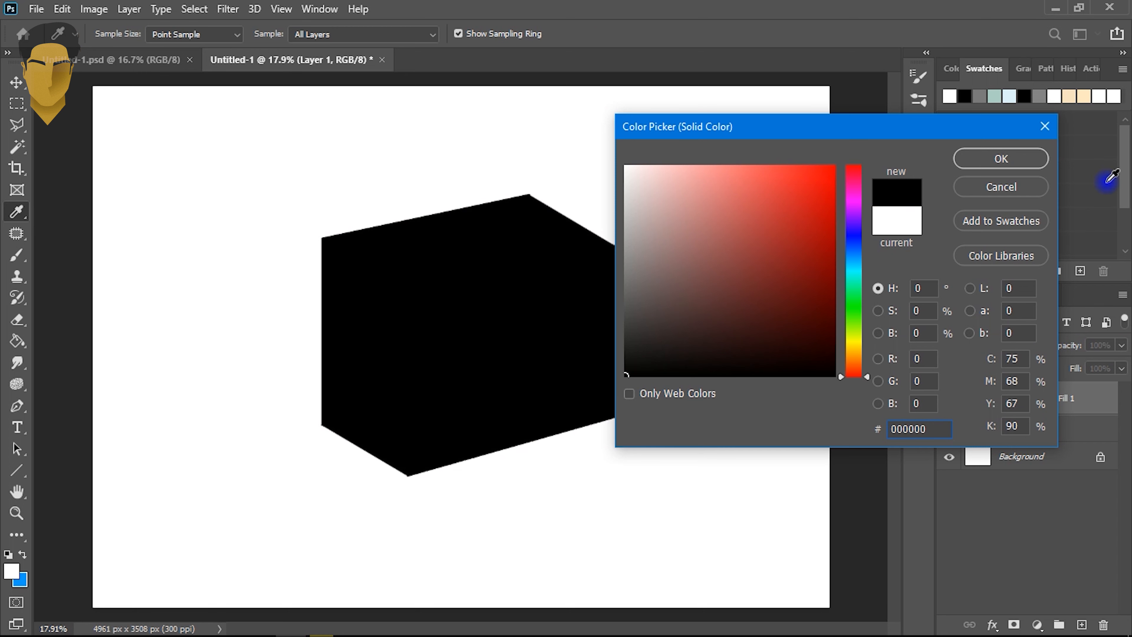
left_click(994, 164)
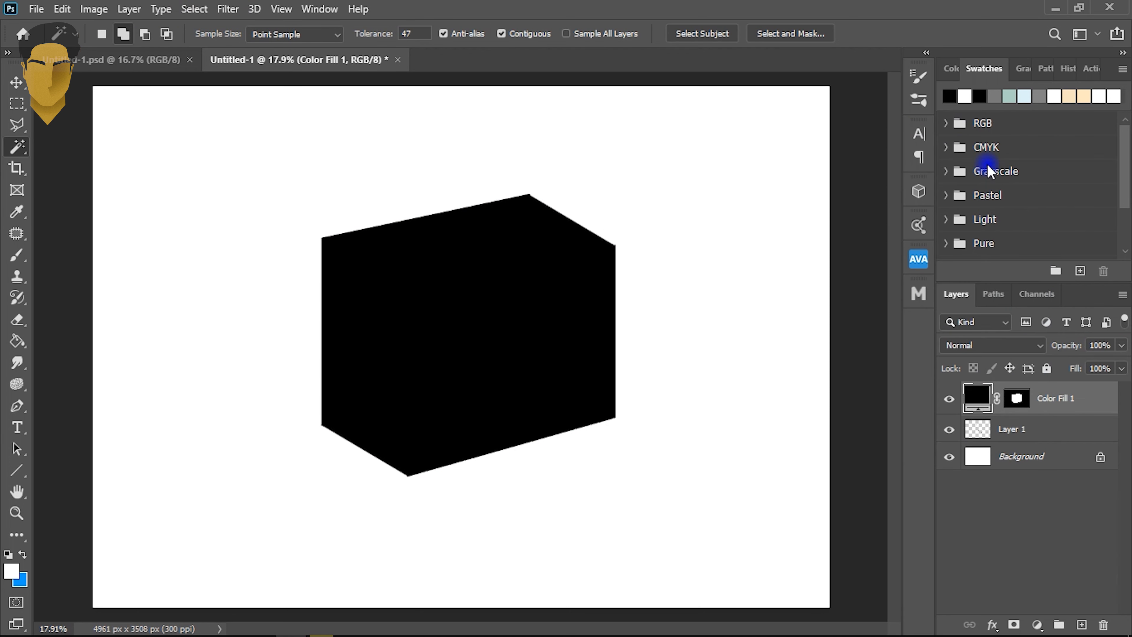
Step: Apply a Gaussian Blur with a 64 px radius to the Color Fill 1 layer mask
left_click(1017, 399)
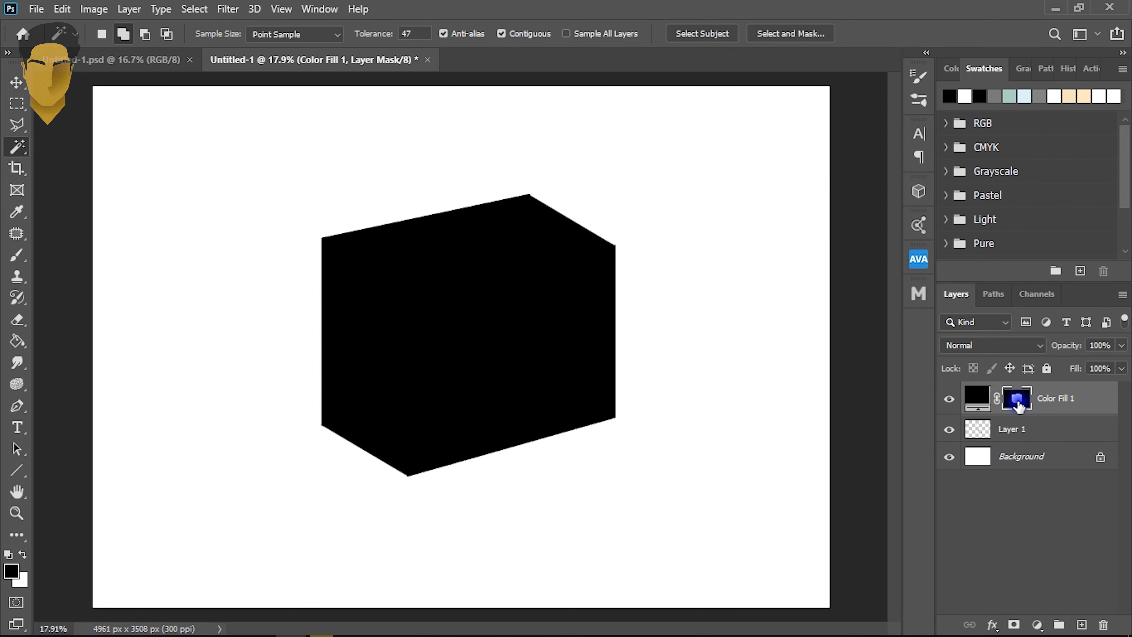
left_click(228, 9)
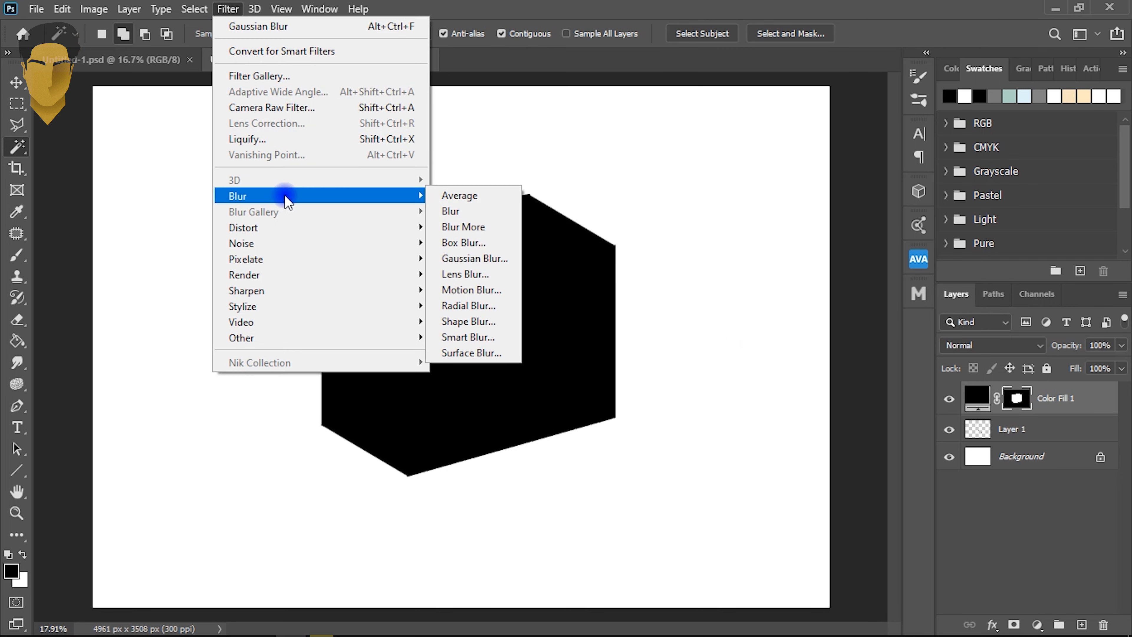
mouse_move(295, 196)
left_click(477, 258)
mouse_move(774, 387)
left_mouse_down()
mouse_move(776, 399)
mouse_move(740, 382)
mouse_move(767, 382)
left_mouse_up()
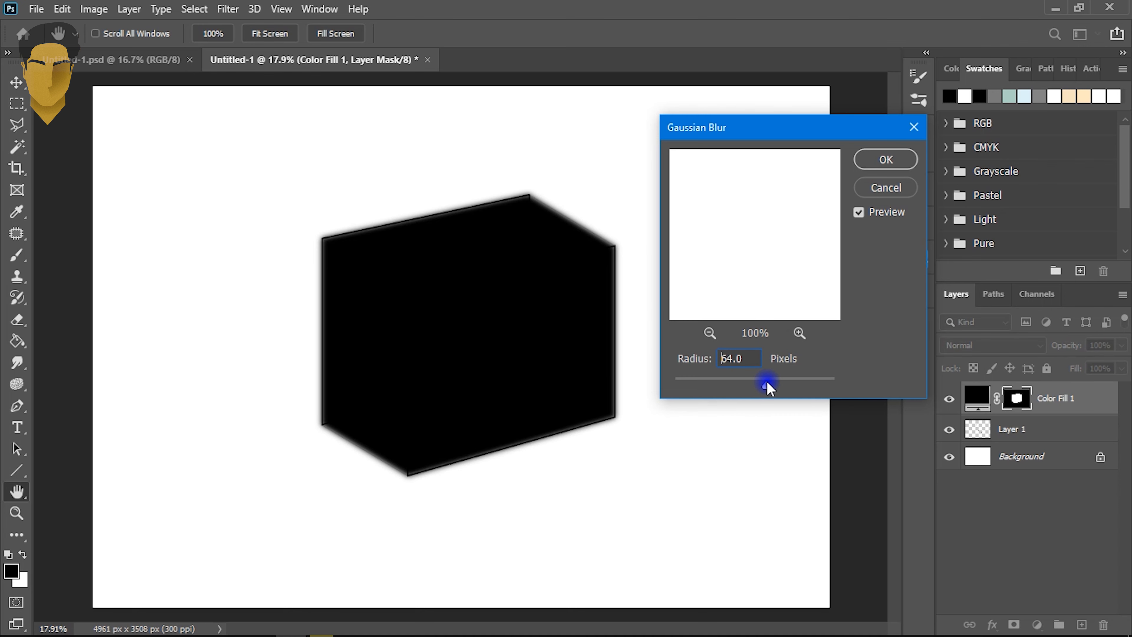
left_click(884, 158)
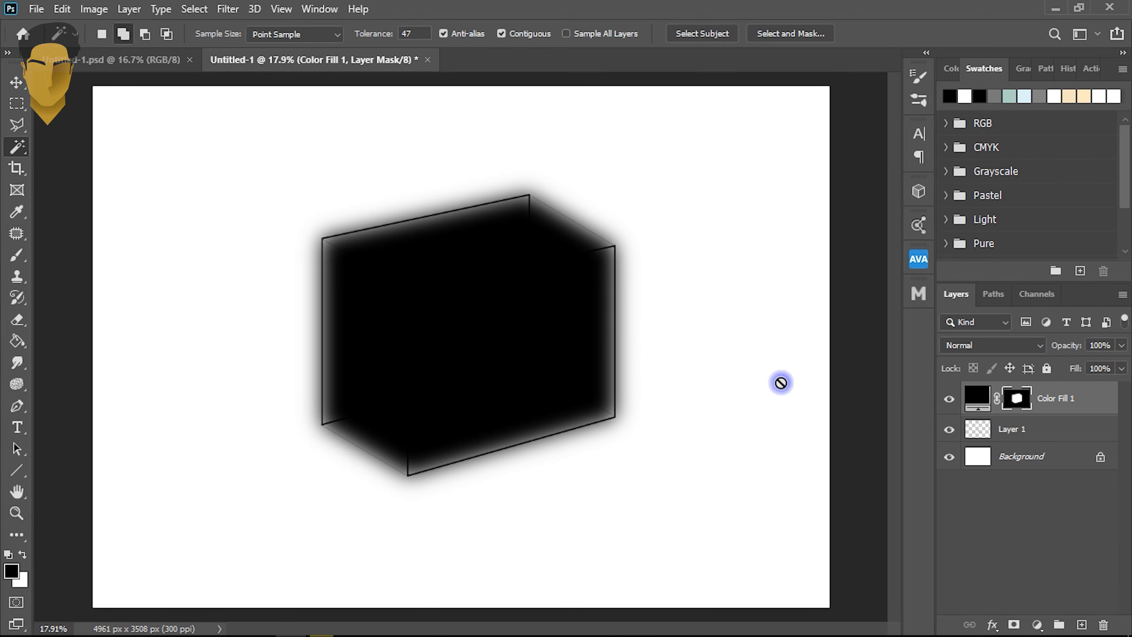
Step: Sharpen the blurred mask into rounded corners with Levels, setting the input levels to 133, 1 and 141
key("ctrl+l")
left_click_drag(768, 104, 756, 106)
left_click_drag(669, 282, 788, 285)
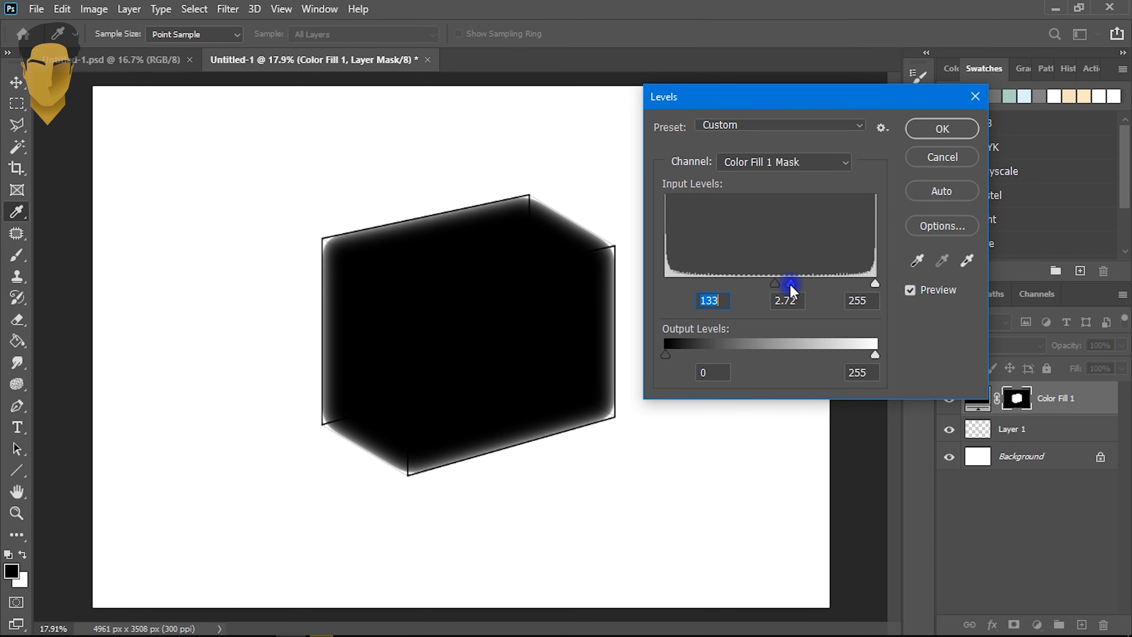
left_click_drag(876, 284, 792, 284)
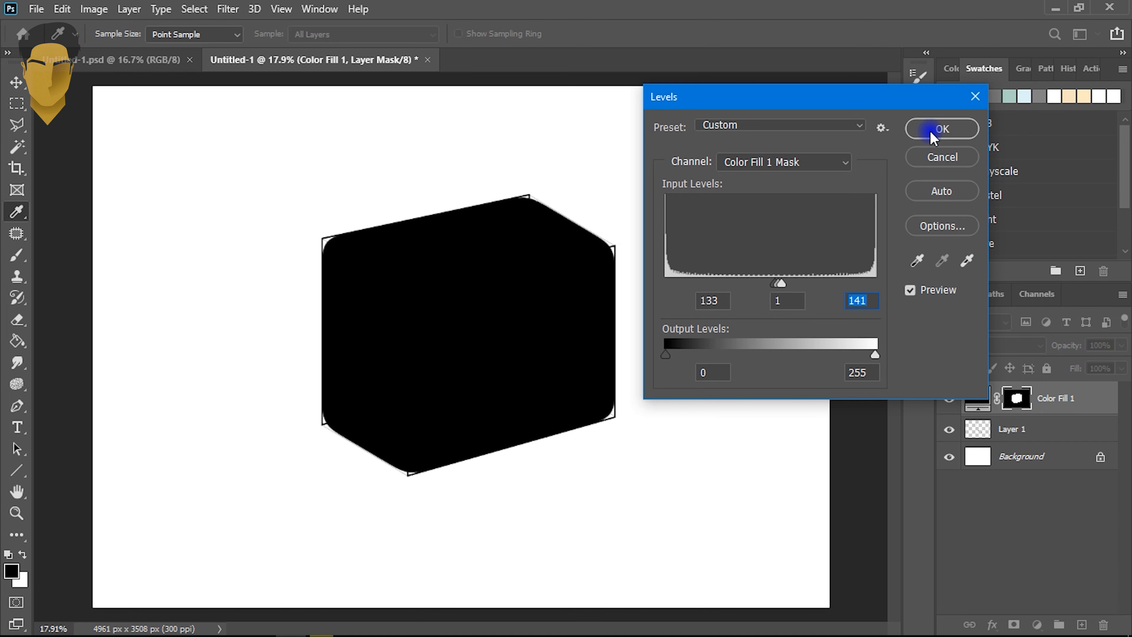
left_click(942, 129)
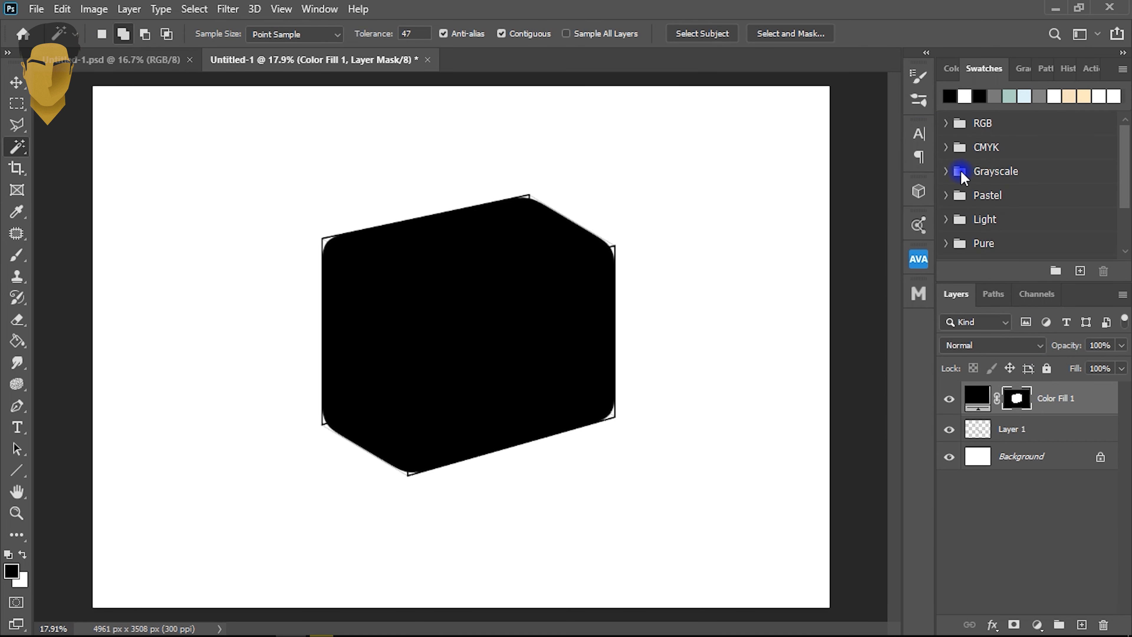
Step: Load the rounded cube mask as a selection and fill it with grey 7f7f7f on a new layer
left_click(1017, 400, "ctrl")
left_click(1076, 624)
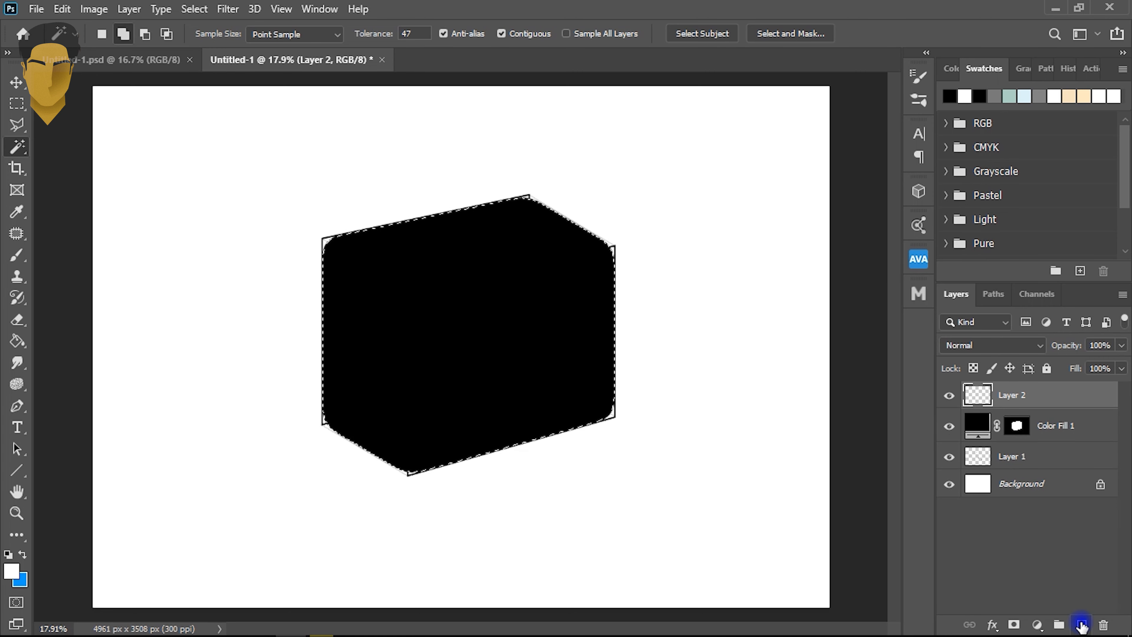
left_click(17, 342)
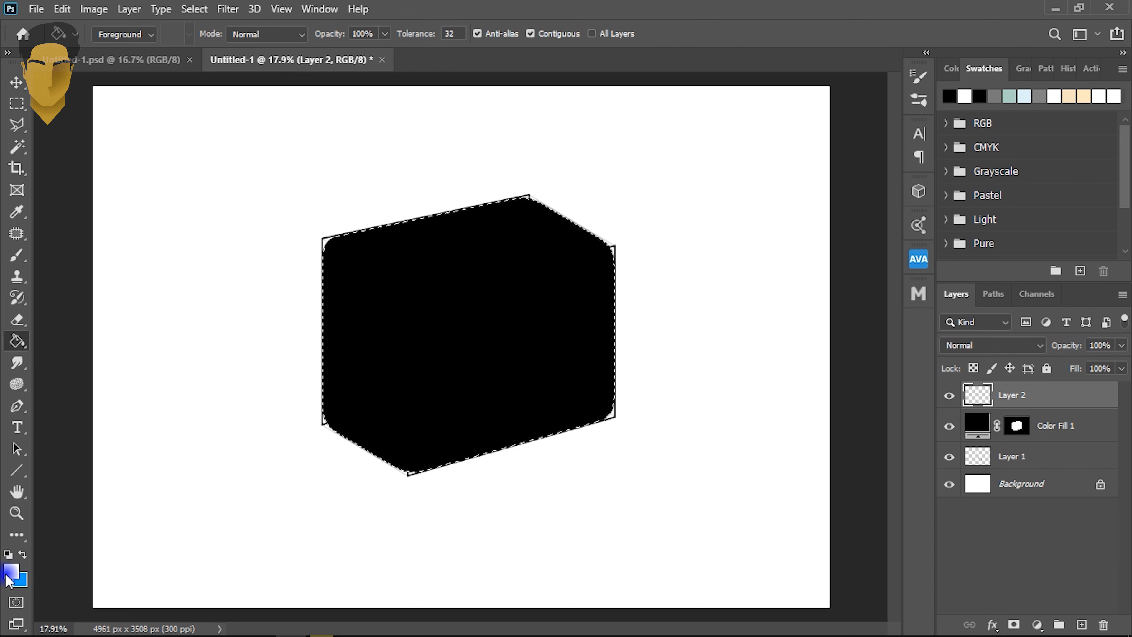
left_click(12, 571)
left_click(627, 278)
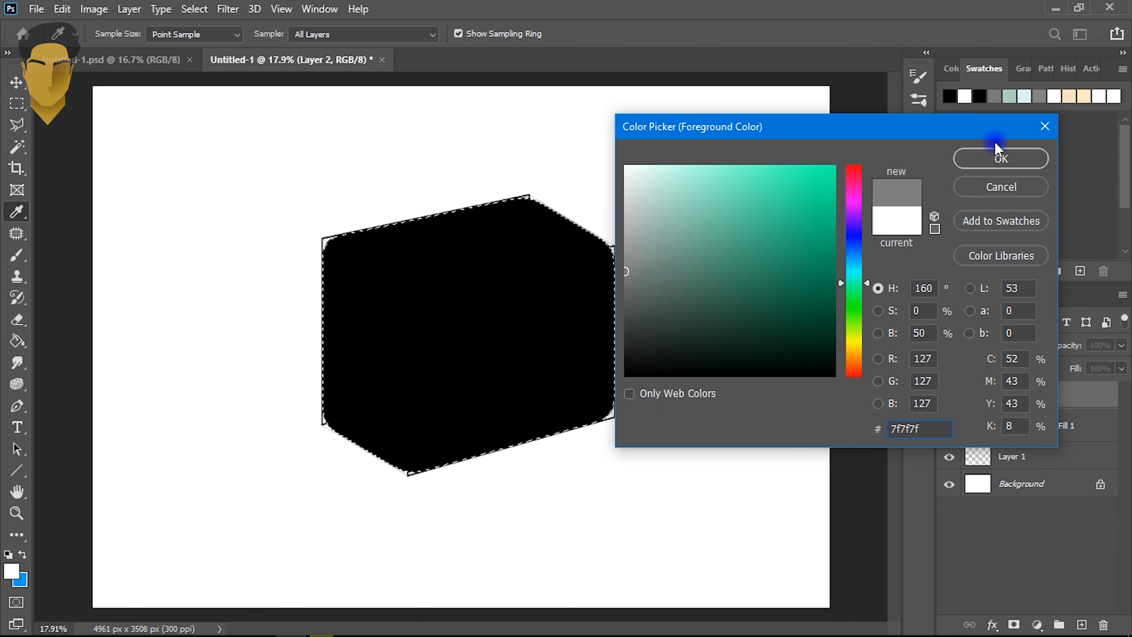
left_click(965, 160)
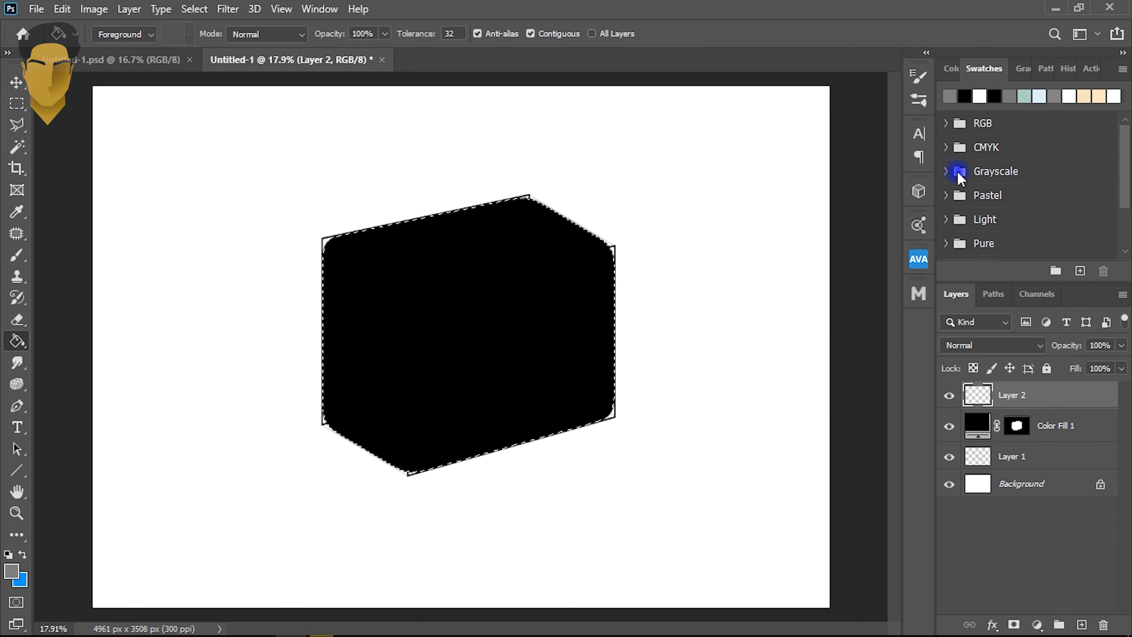
left_click(469, 383)
key("v")
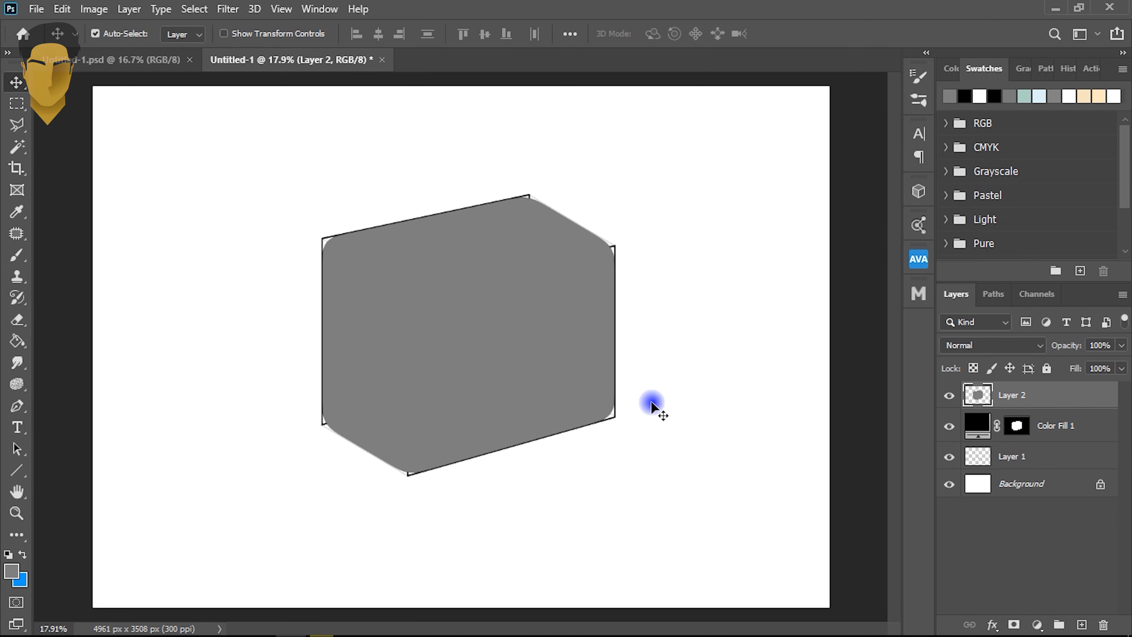
Step: Move the wireframe layer above the grey cube layer and open the grey cube layer in the Liquify filter
left_click_drag(976, 457, 988, 388)
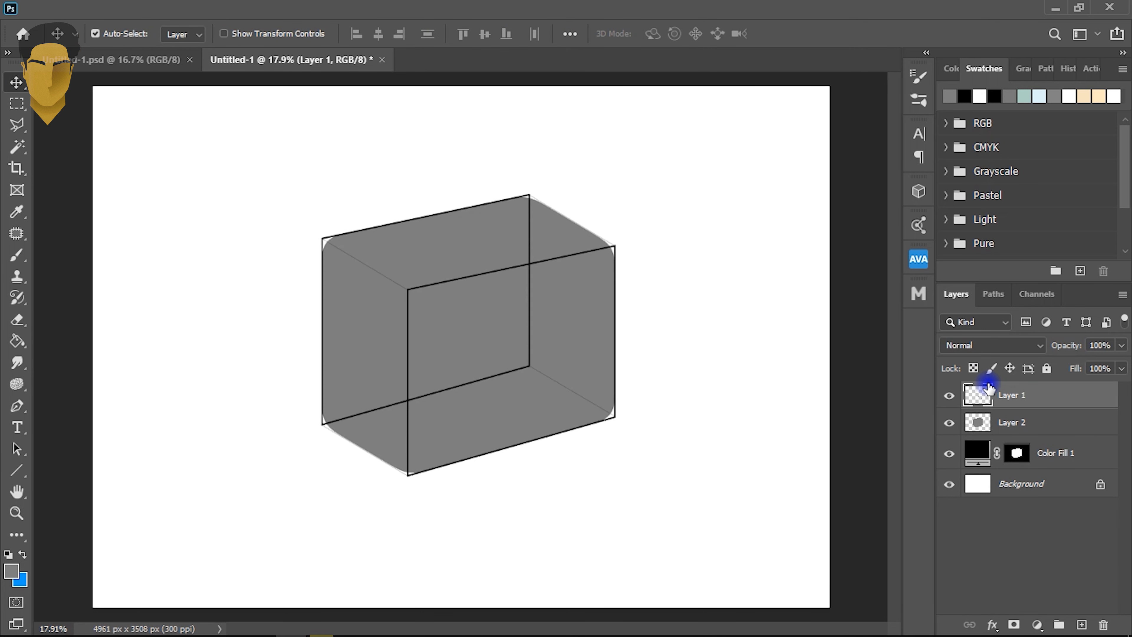
left_click(981, 427)
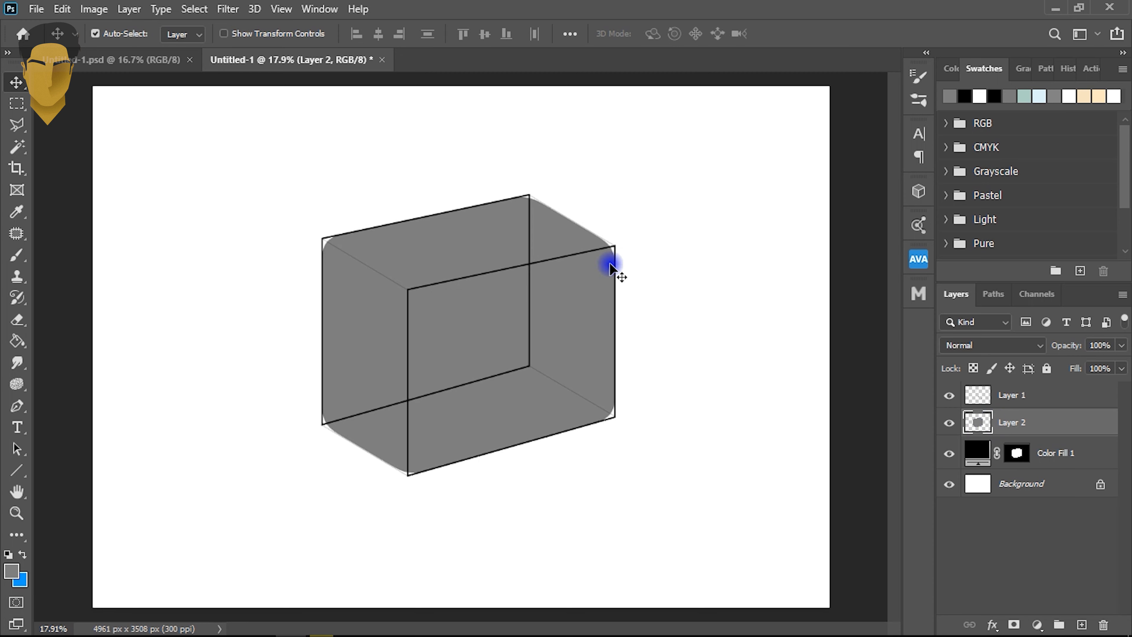
left_click(227, 9)
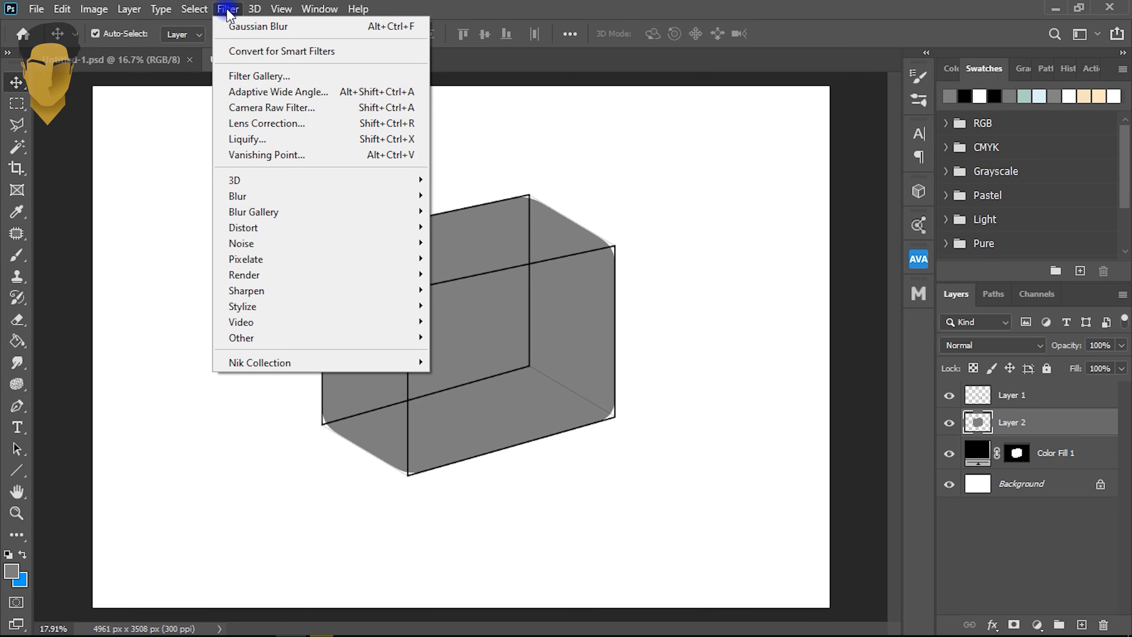
left_click(252, 140)
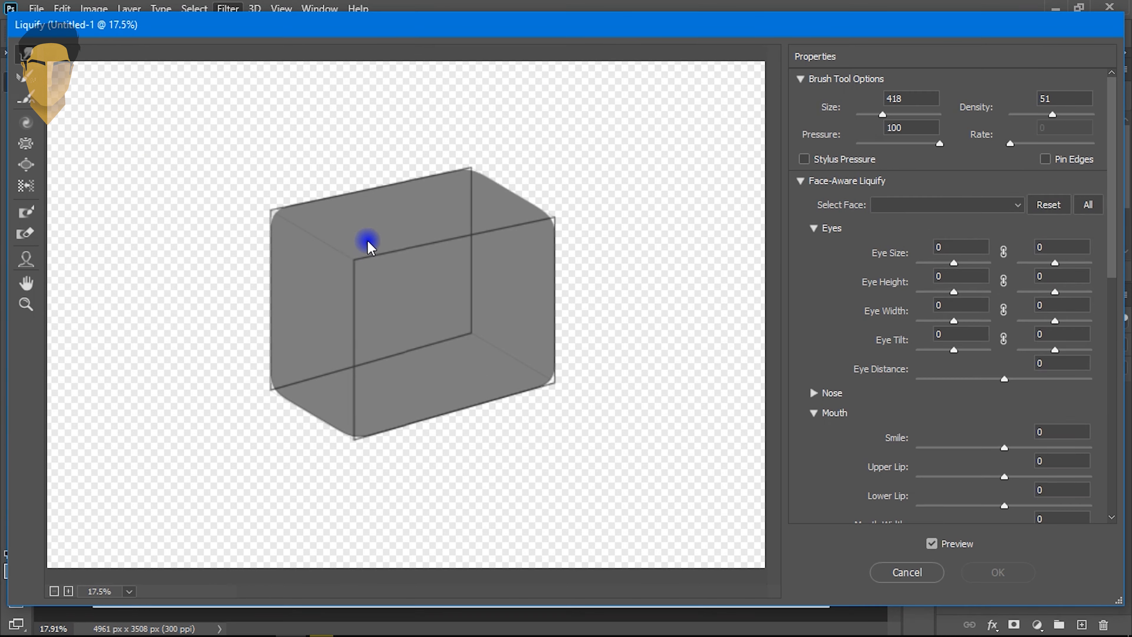
scroll(390, 316, "up", 1)
scroll(389, 336, "down", 1)
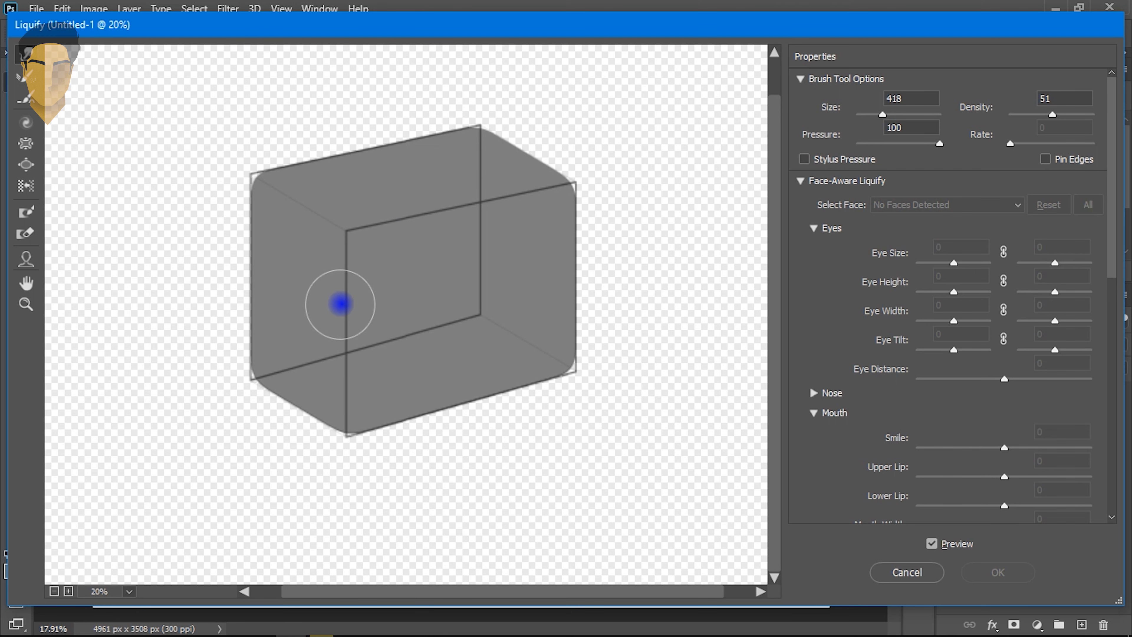
left_click_drag(893, 117, 886, 115)
left_click_drag(518, 362, 560, 441)
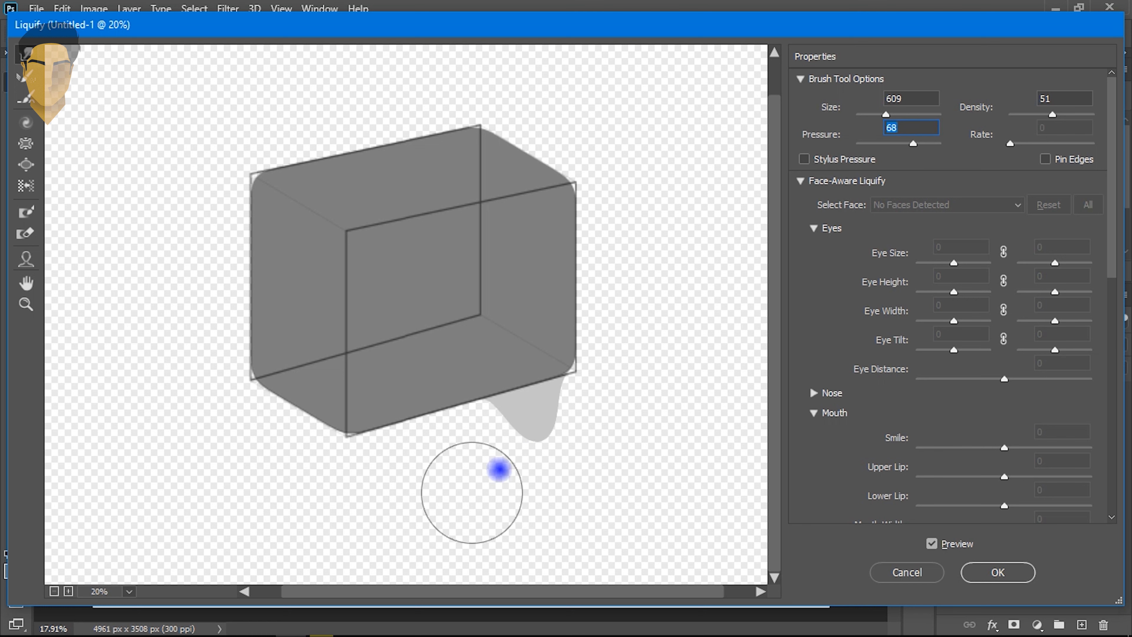
left_click_drag(885, 115, 874, 117)
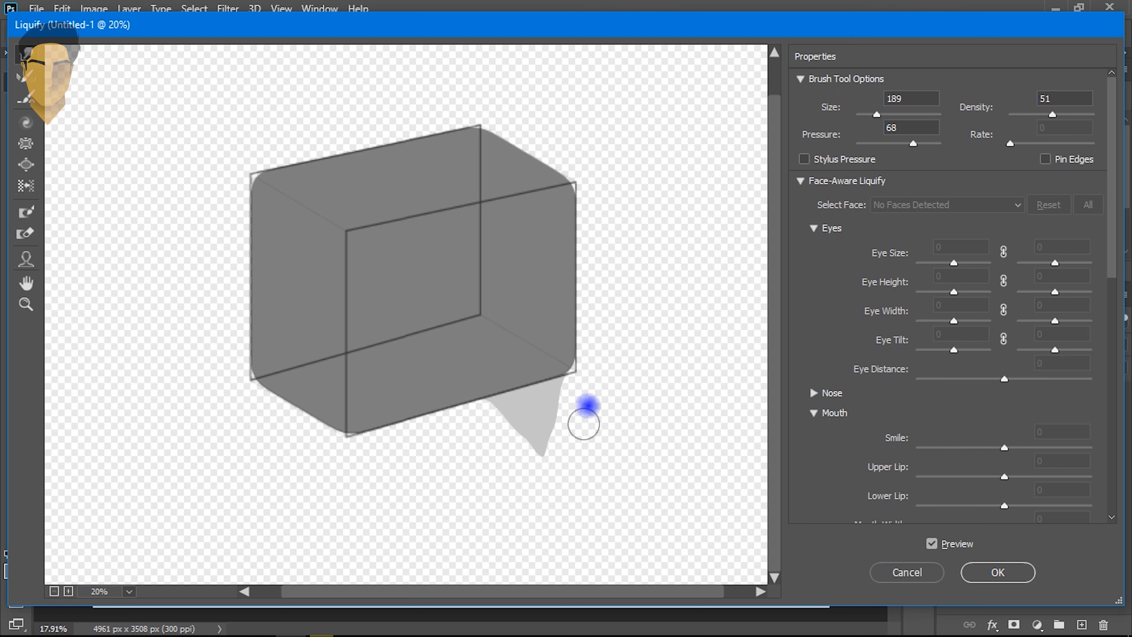
key("ctrl+z")
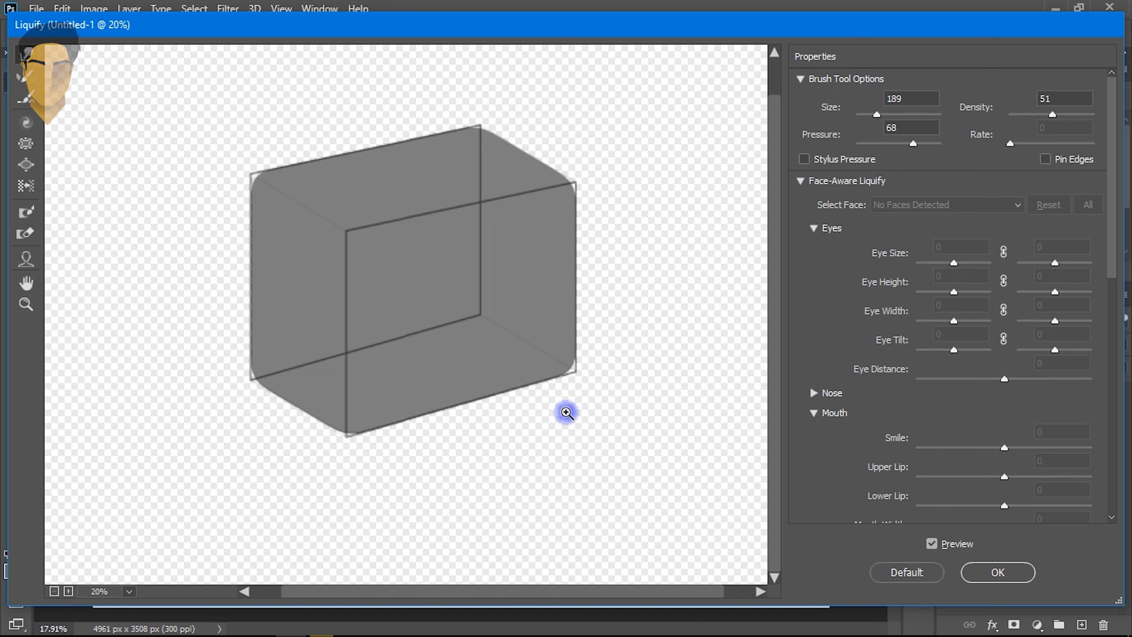
Step: Warp honey drips along the cube's sides and lower edges using Liquify brush sizes 722, 400 and 200 at pressure 68, and apply the filter
left_click(888, 116)
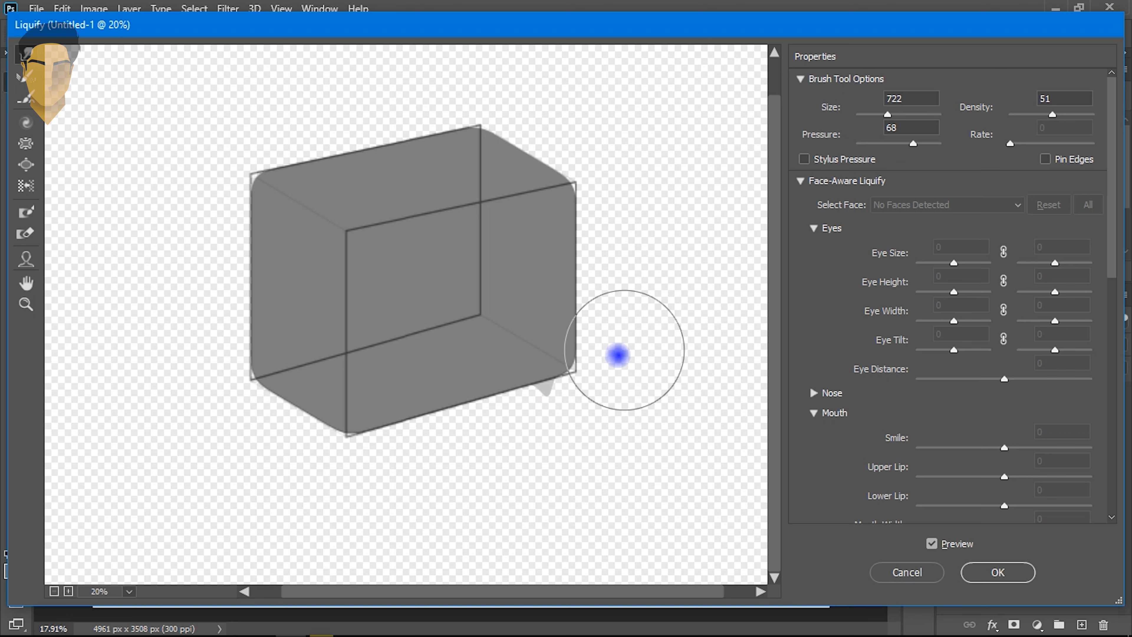
left_click(879, 115)
left_click_drag(907, 102, 855, 101)
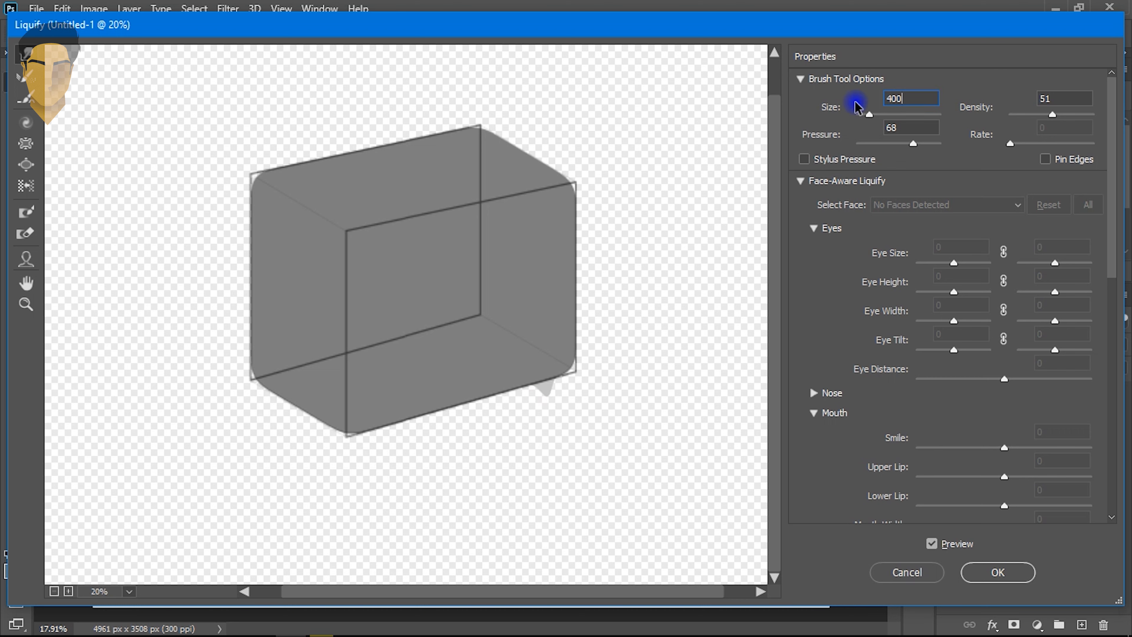
mouse_move(515, 370)
left_mouse_down()
mouse_move(541, 440)
mouse_move(441, 399)
mouse_move(389, 408)
mouse_move(373, 501)
mouse_move(409, 419)
mouse_move(406, 474)
mouse_move(425, 418)
mouse_move(458, 404)
left_mouse_up()
mouse_move(249, 253)
left_mouse_down()
mouse_move(223, 310)
mouse_move(246, 347)
mouse_move(228, 381)
mouse_move(274, 388)
mouse_move(293, 467)
mouse_move(323, 411)
mouse_move(306, 445)
left_mouse_up()
mouse_move(566, 256)
left_mouse_down()
mouse_move(604, 325)
mouse_move(568, 321)
left_mouse_up()
left_click(911, 97)
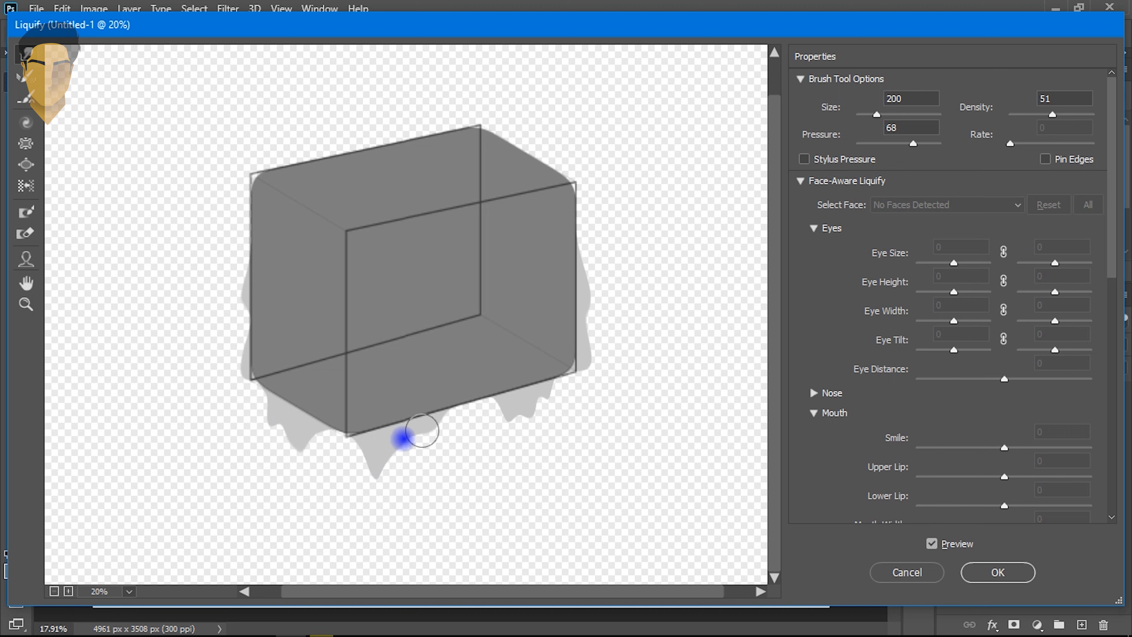
left_click(990, 573)
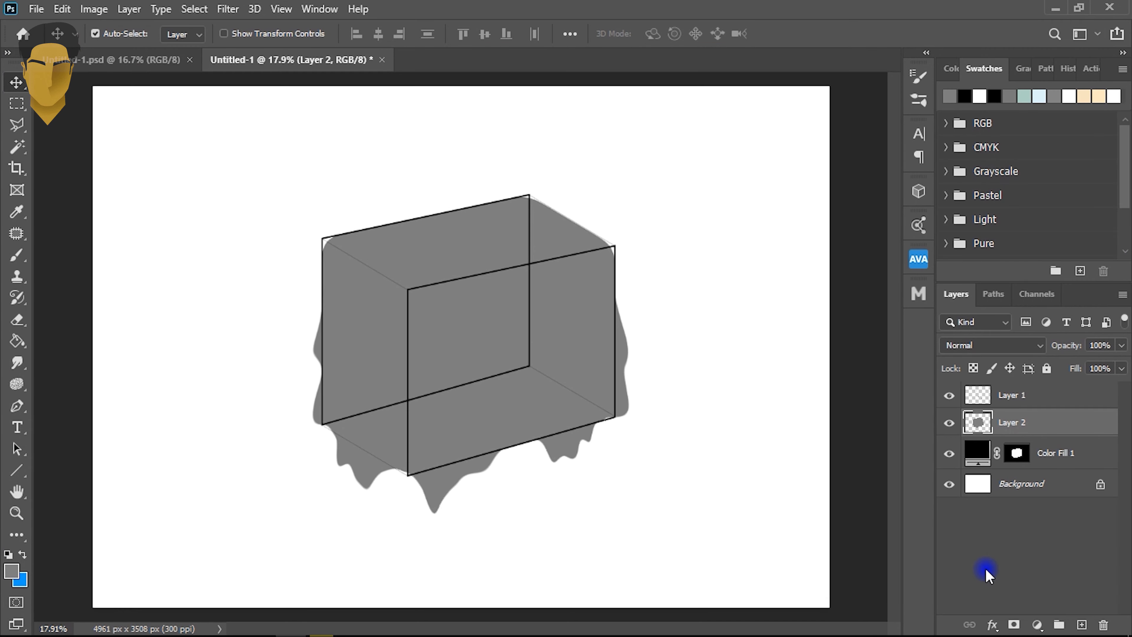
left_click(949, 395)
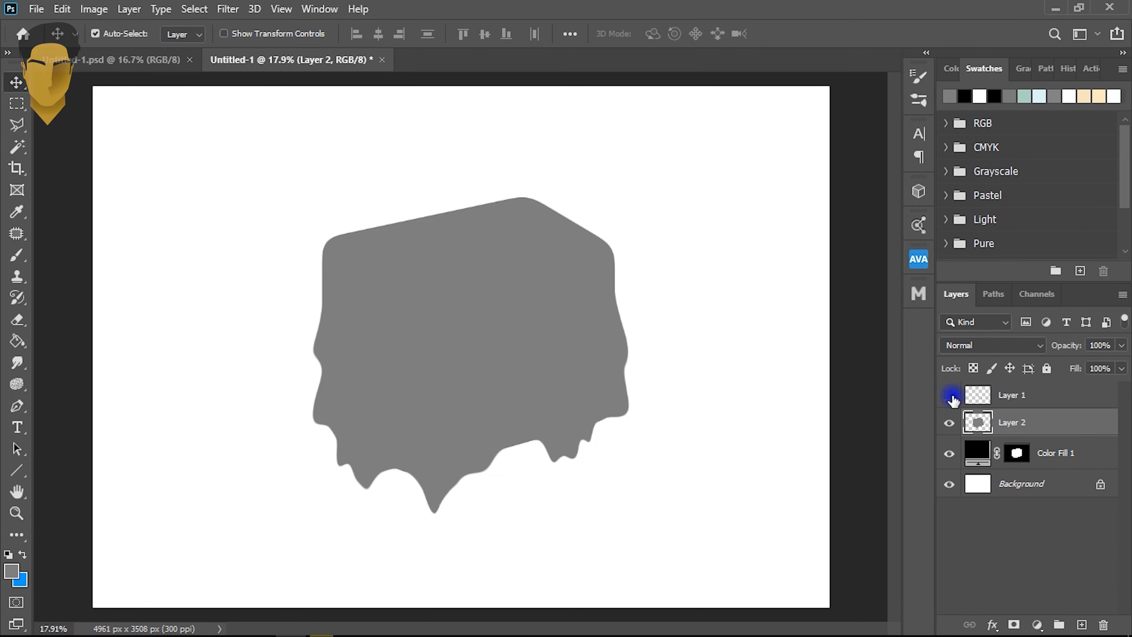
scroll(442, 344, "up", 2)
scroll(442, 344, "down", 2)
left_click(948, 397)
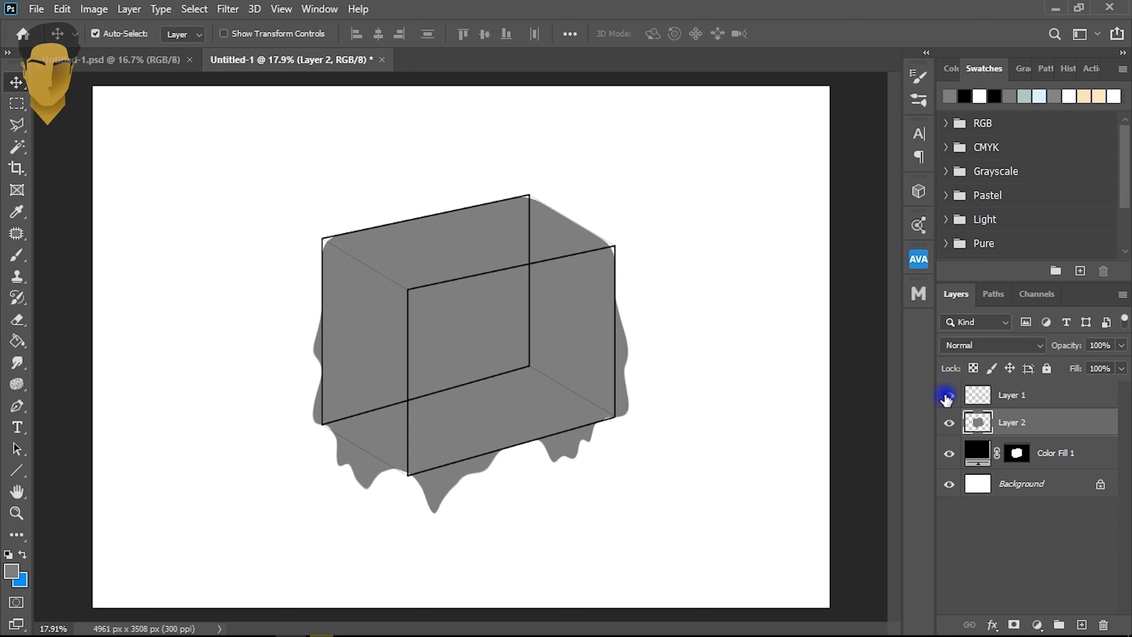
Step: Add a new layer above the grey cube layer and clip it to the cube
left_click(1078, 624)
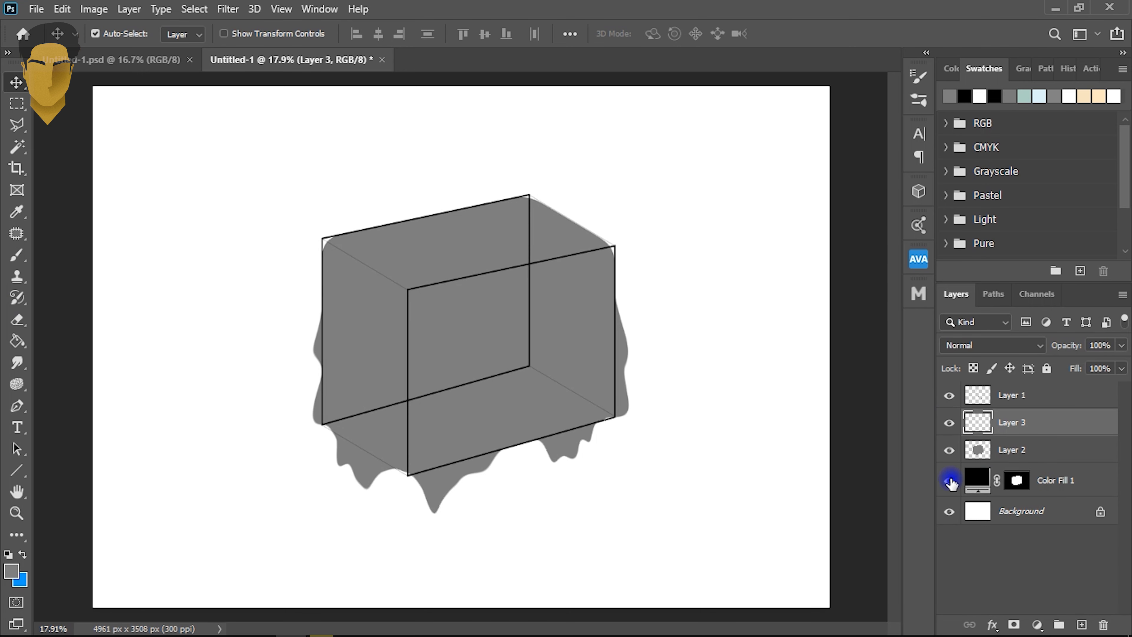
right_click(1044, 431)
left_click(897, 319)
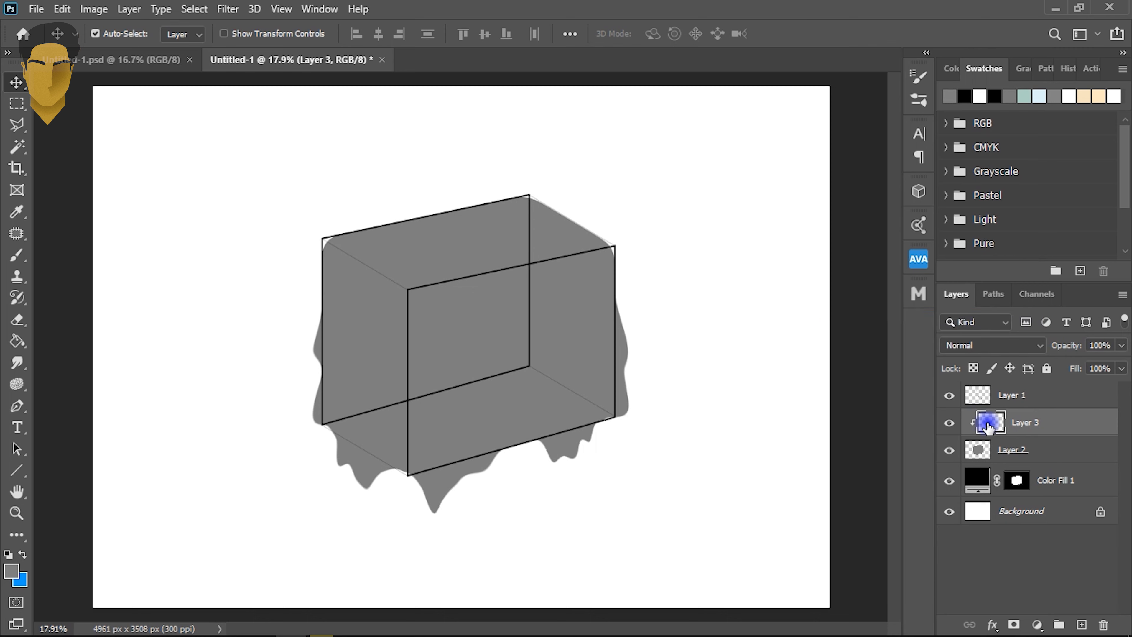
Step: Paint the cube's left face and its drips black (000000) with a soft brush on the clipped layer
left_click(18, 256)
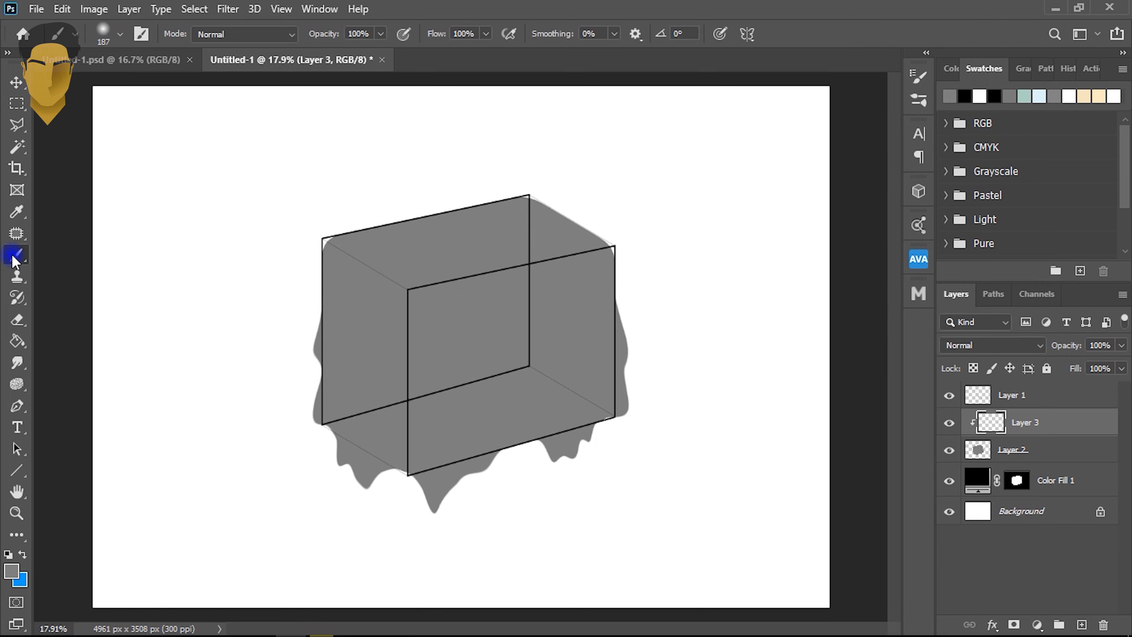
left_click(10, 570)
left_click_drag(648, 340, 618, 375)
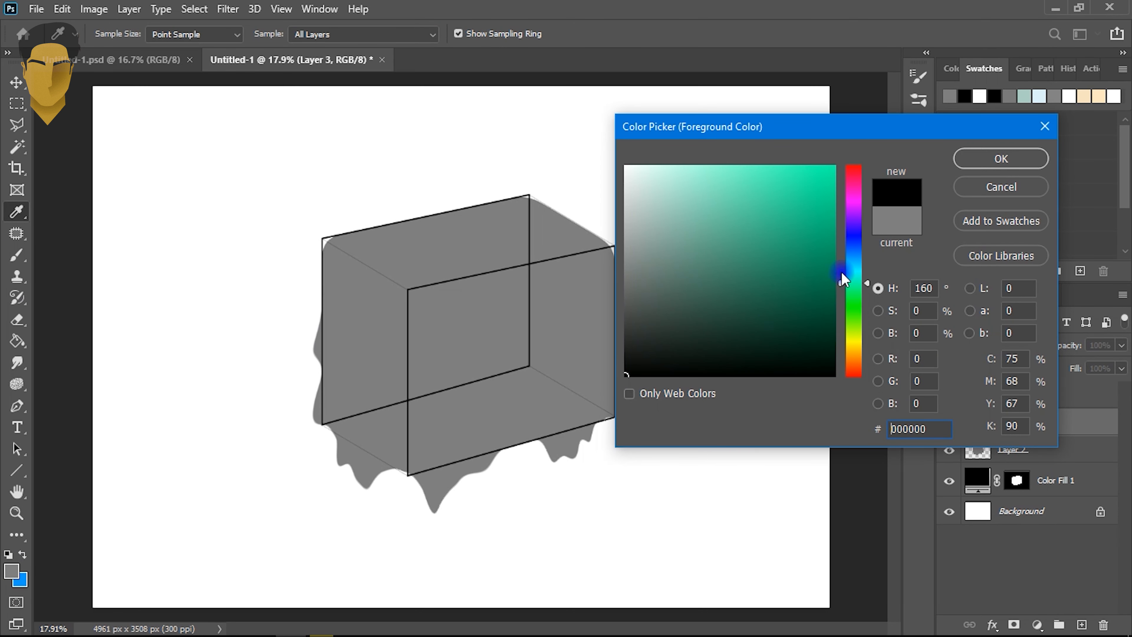
left_click(977, 166)
scroll(356, 326, "up", 4)
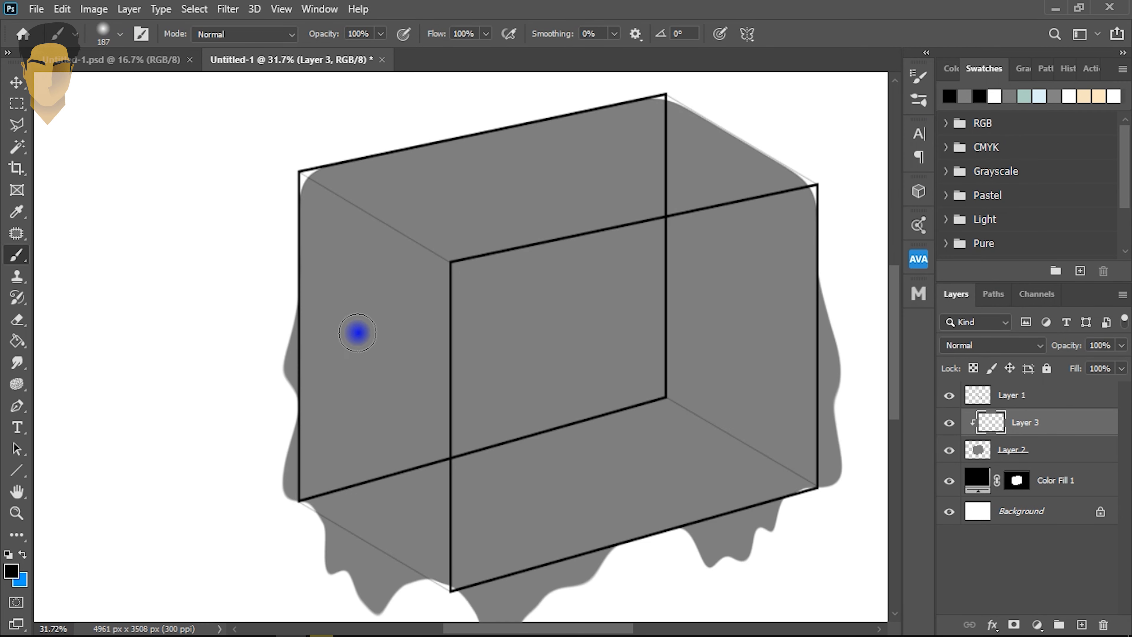
scroll(357, 345, "right", 3)
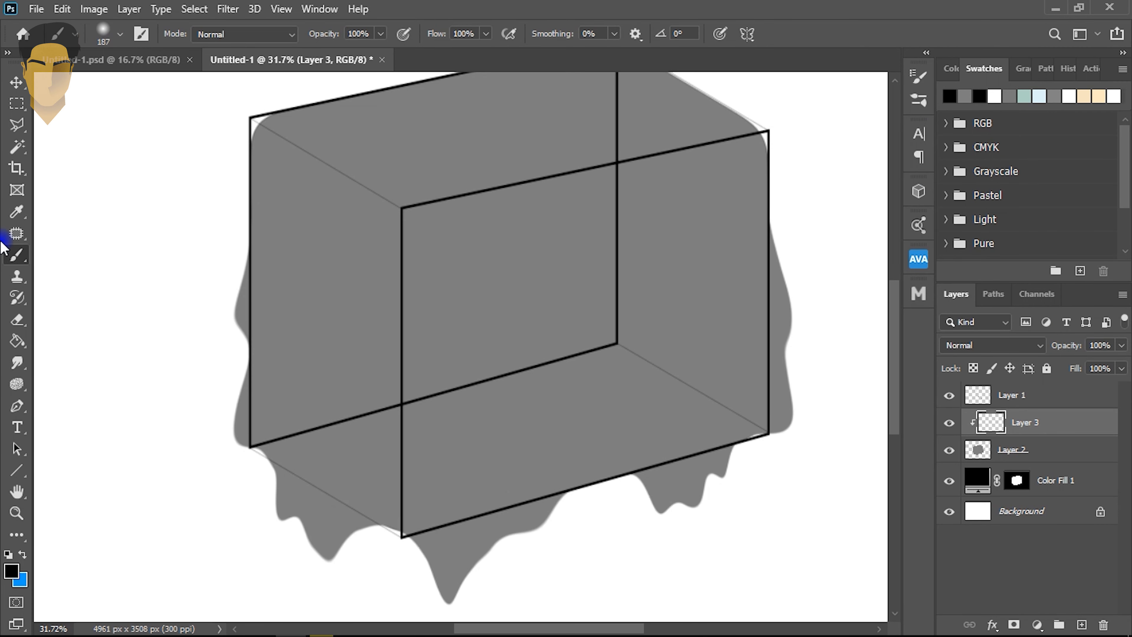
mouse_move(329, 216)
left_mouse_down()
mouse_move(323, 267)
mouse_move(324, 230)
mouse_move(248, 182)
left_mouse_up()
mouse_move(389, 272)
left_mouse_down()
mouse_move(389, 412)
mouse_move(272, 217)
mouse_move(273, 457)
mouse_move(266, 487)
mouse_move(230, 473)
mouse_move(281, 271)
mouse_move(301, 371)
mouse_move(300, 624)
mouse_move(331, 438)
mouse_move(288, 324)
left_mouse_up()
mouse_move(284, 480)
left_mouse_down()
mouse_move(327, 410)
mouse_move(343, 509)
mouse_move(352, 528)
mouse_move(350, 460)
mouse_move(366, 521)
mouse_move(354, 338)
mouse_move(352, 452)
left_mouse_up()
left_click_drag(362, 177, 357, 555)
left_click_drag(312, 446, 313, 447)
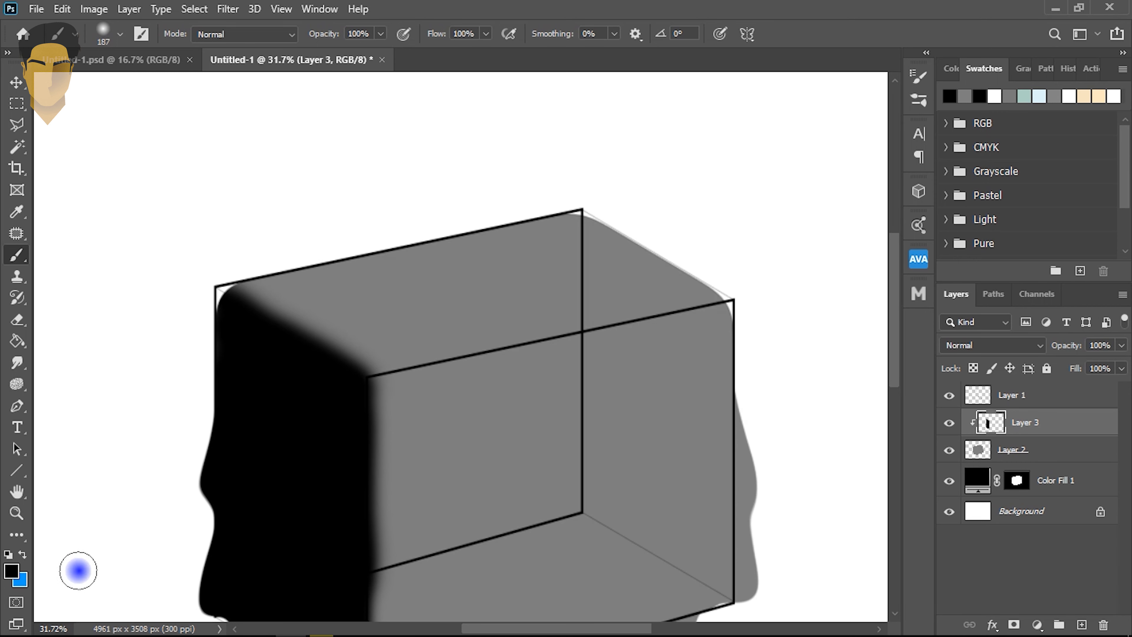
Step: Paint the cube's whole top face white (ffffff) with the soft brush on the same clipped layer
left_click(11, 572)
left_click(591, 195)
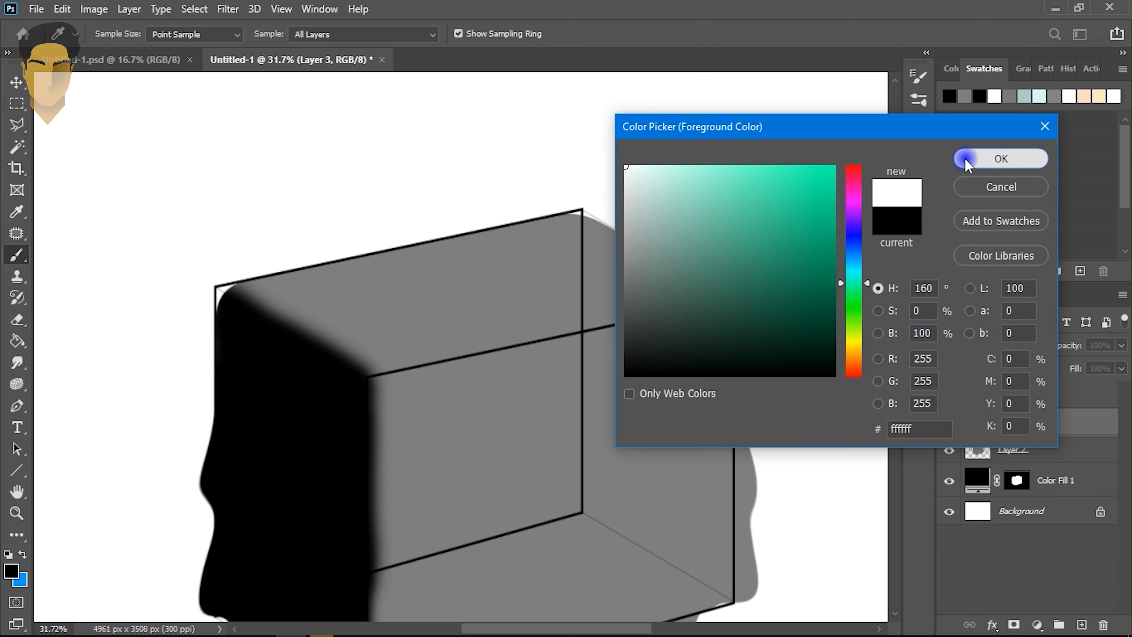
left_click(999, 157)
mouse_move(570, 232)
left_mouse_down()
mouse_move(638, 274)
mouse_move(715, 287)
mouse_move(590, 233)
mouse_move(256, 279)
mouse_move(266, 284)
mouse_move(236, 273)
mouse_move(382, 351)
mouse_move(377, 363)
mouse_move(236, 265)
left_mouse_up()
key("ctrl+z")
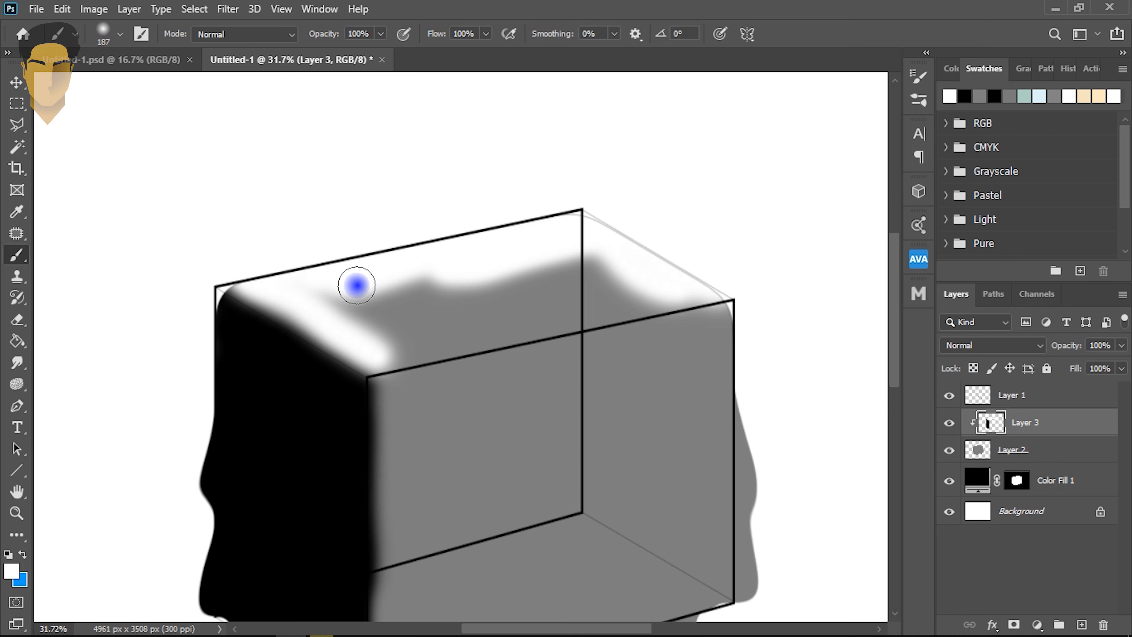
mouse_move(357, 285)
left_mouse_down()
mouse_move(374, 346)
mouse_move(250, 266)
left_mouse_up()
left_click_drag(379, 346, 243, 268)
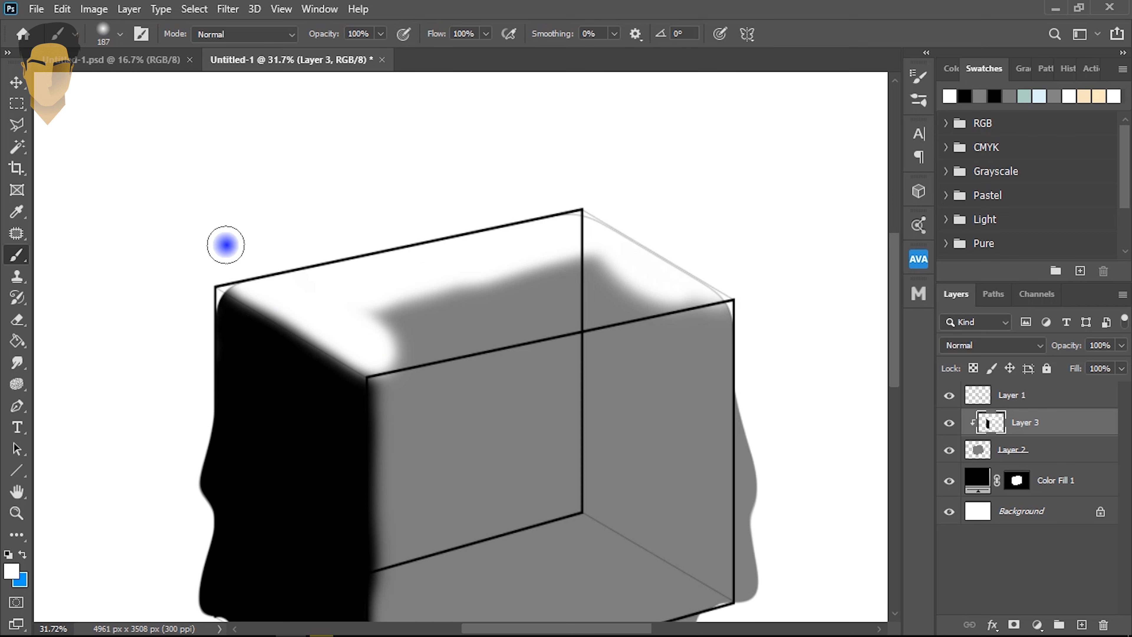
mouse_move(379, 327)
left_mouse_down()
mouse_move(245, 268)
mouse_move(416, 293)
mouse_move(609, 280)
mouse_move(628, 292)
mouse_move(382, 349)
mouse_move(667, 291)
mouse_move(625, 301)
mouse_move(611, 275)
left_mouse_up()
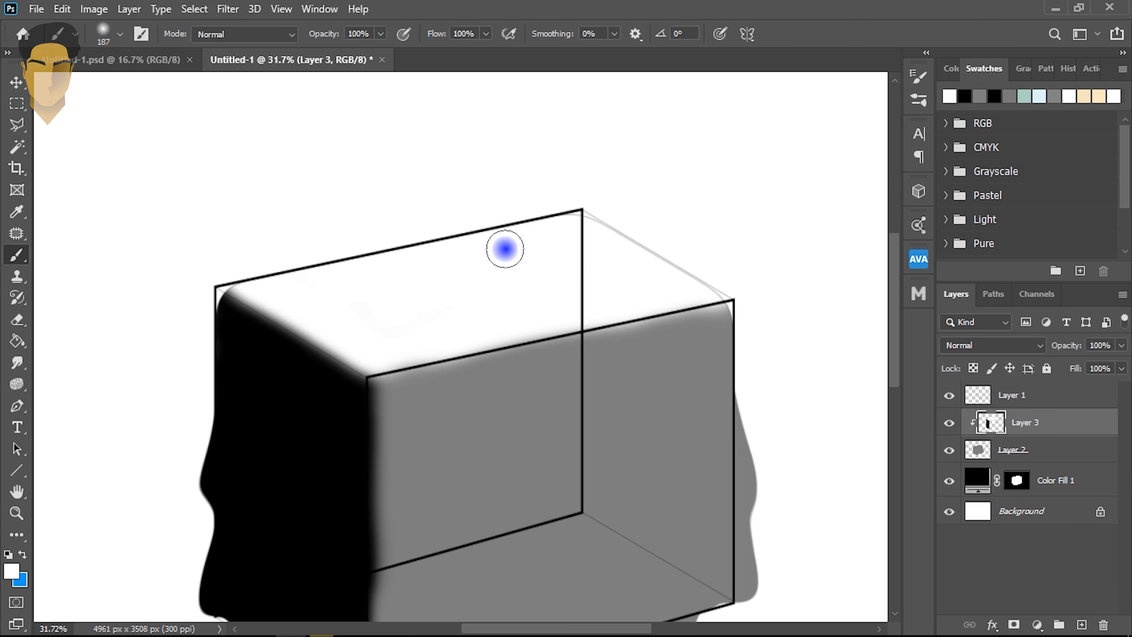
Step: Reduce the face-shading layer's opacity to 25%, checking the shading with the wireframe temporarily hidden
key("ctrl+0")
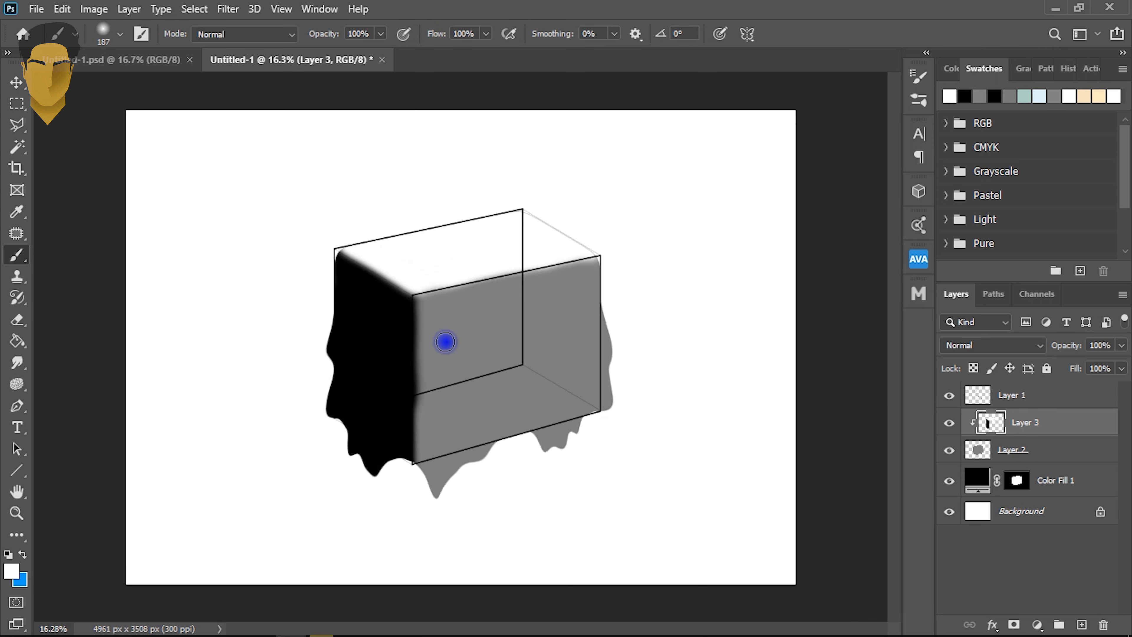
left_click(950, 396)
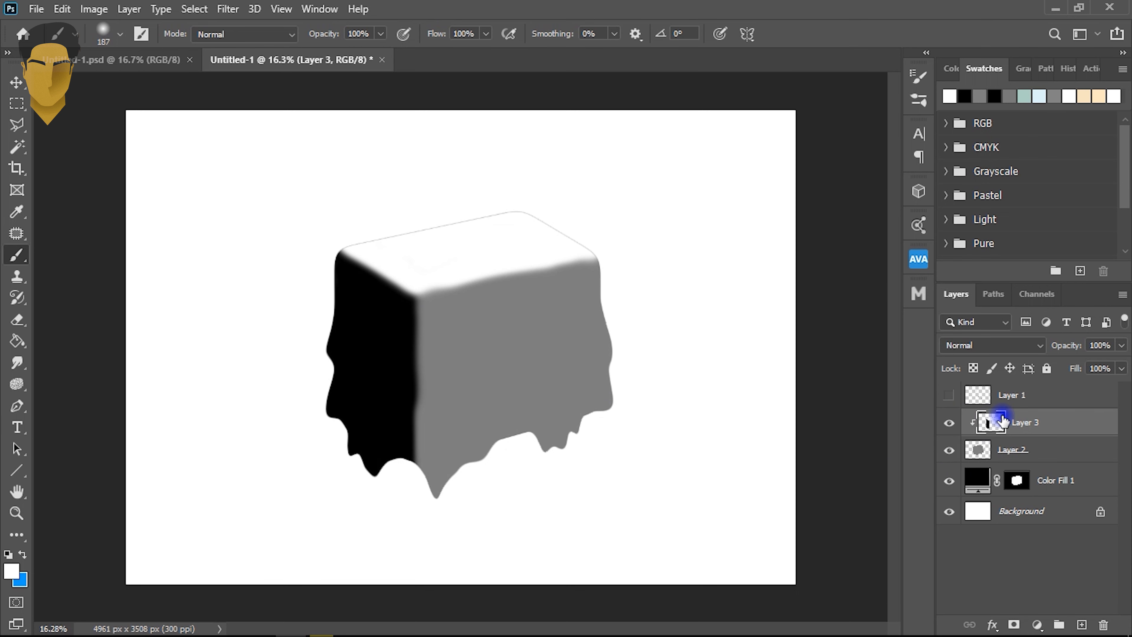
type("25")
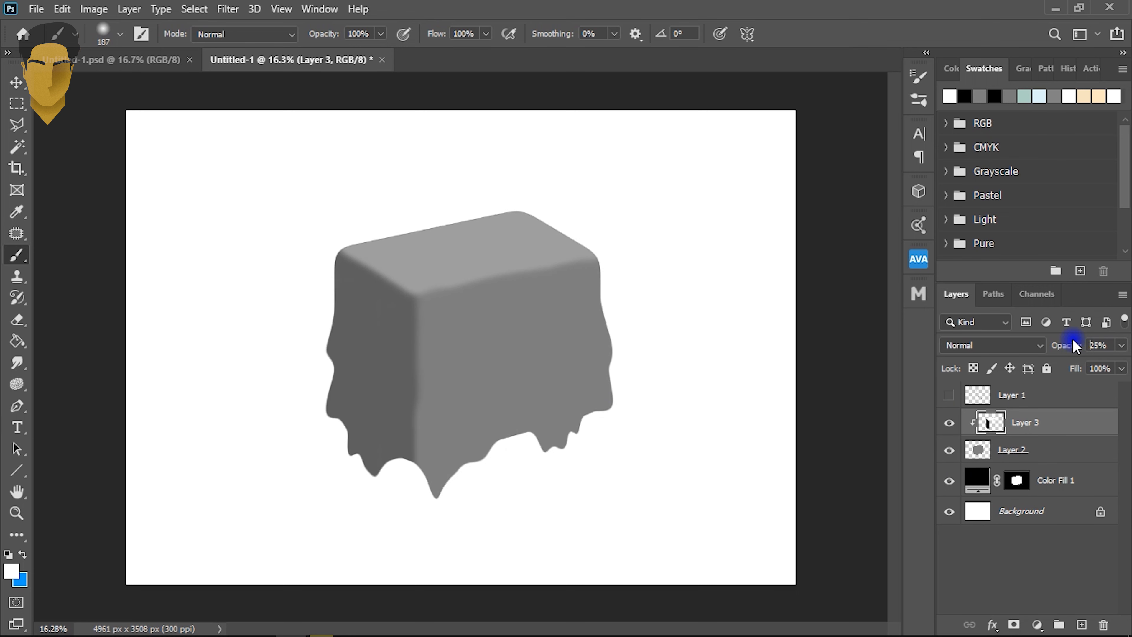
left_click(950, 426)
left_click(945, 427)
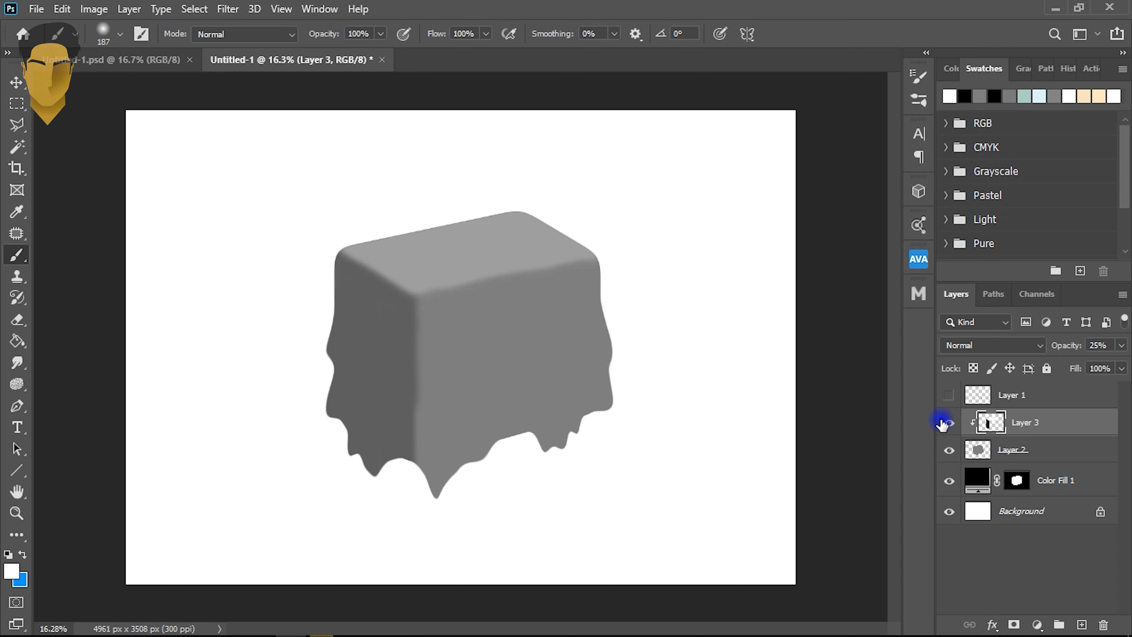
left_click(949, 395)
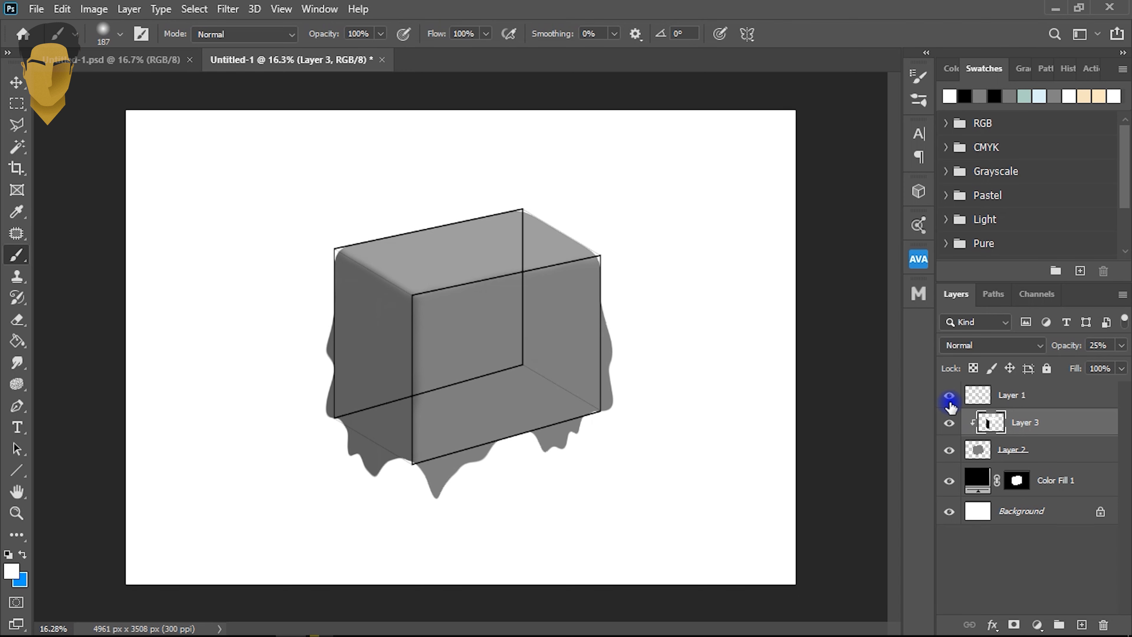
Step: Add another layer above the face shading and clip it to the cube
left_click(1082, 624)
right_click(1055, 426)
left_click(909, 328)
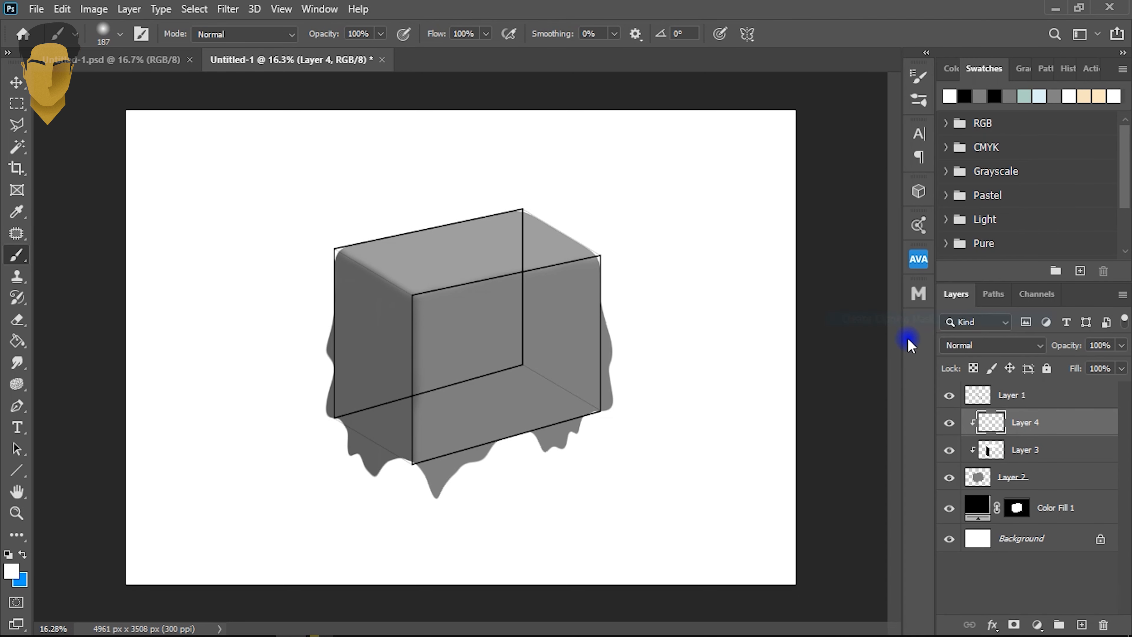
Step: Paint white (ffffff) over the lower part of the cube's front face with a 354 px soft brush
left_click(21, 576)
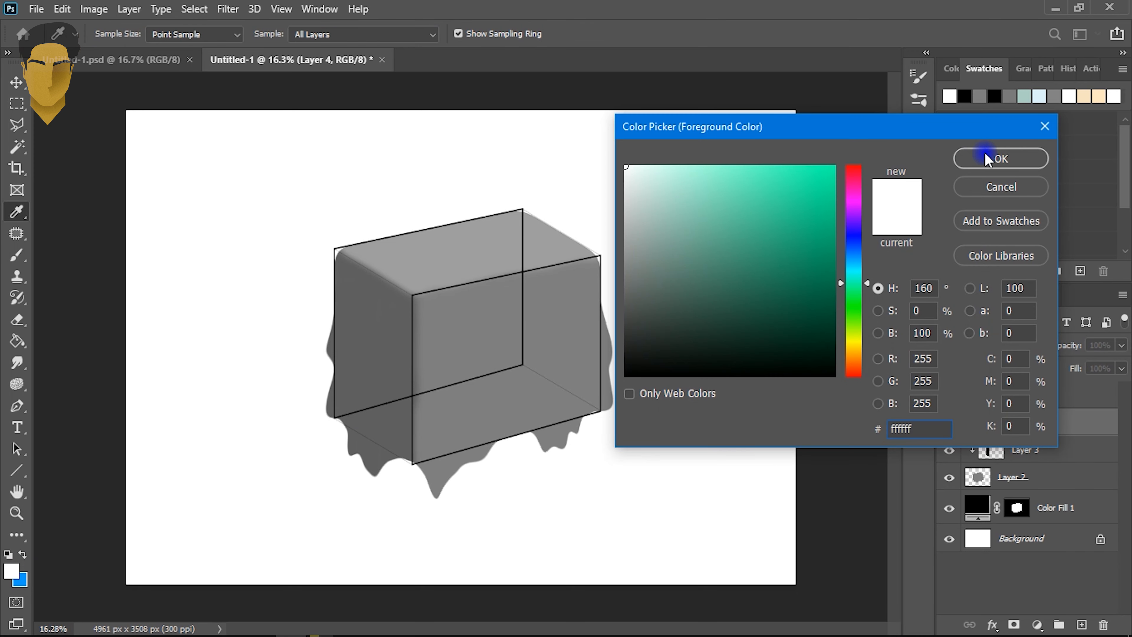
left_click(988, 156)
scroll(558, 334, "up", 6)
right_click(592, 339)
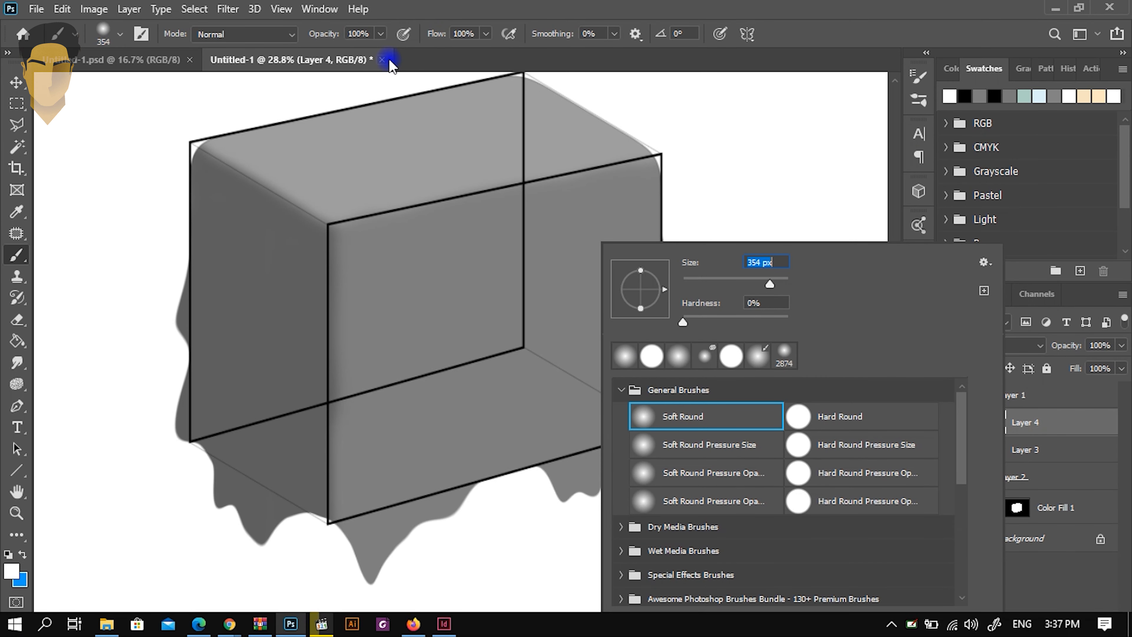
left_click(483, 401)
mouse_move(483, 402)
left_mouse_down()
mouse_move(516, 386)
mouse_move(401, 428)
mouse_move(367, 425)
mouse_move(363, 488)
left_mouse_up()
Step: Extend the white along the front face's bottom edge and central drip with a 193 px soft brush, undoing stray strokes
right_click(667, 324)
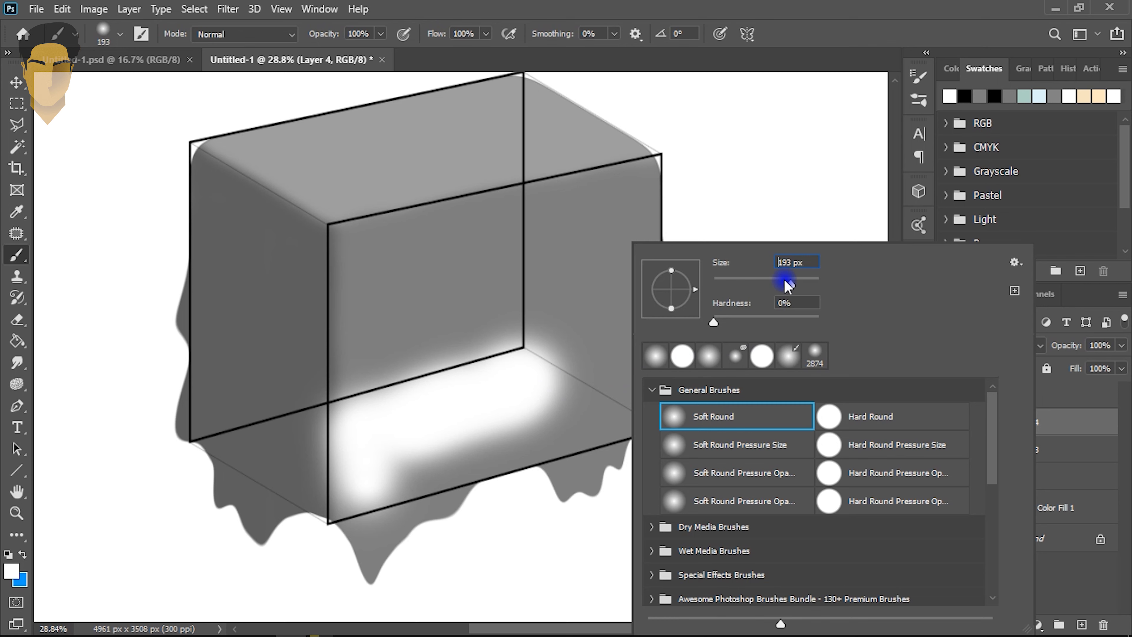
left_click(578, 404)
mouse_move(579, 405)
left_mouse_down()
mouse_move(629, 419)
mouse_move(428, 470)
mouse_move(326, 514)
mouse_move(340, 408)
mouse_move(358, 492)
left_mouse_up()
key("ctrl+z")
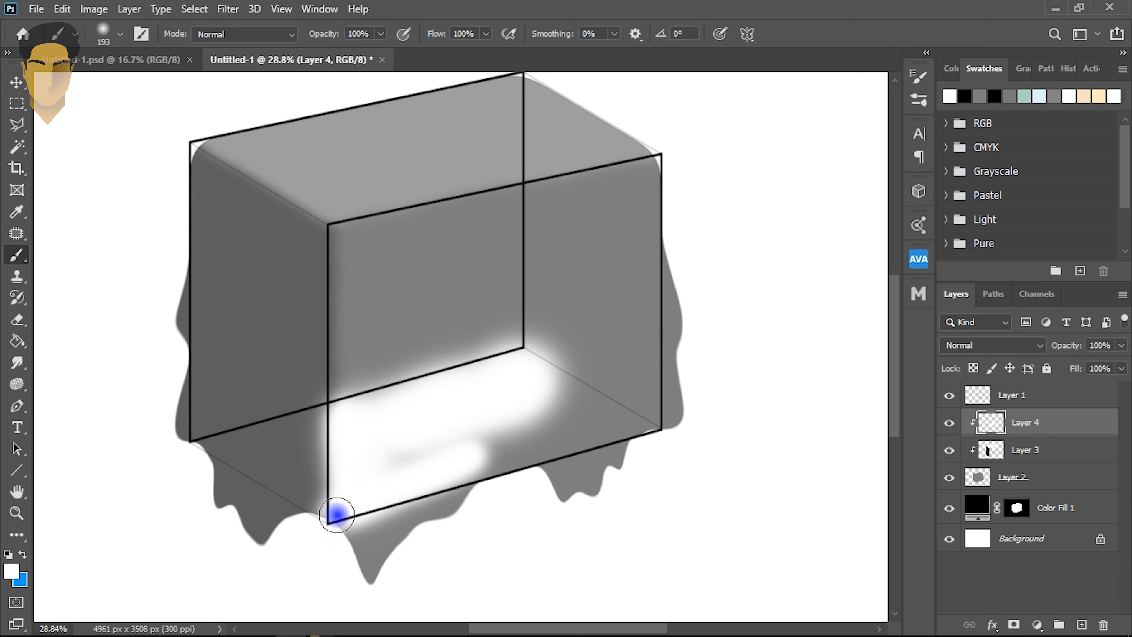
key("ctrl+z")
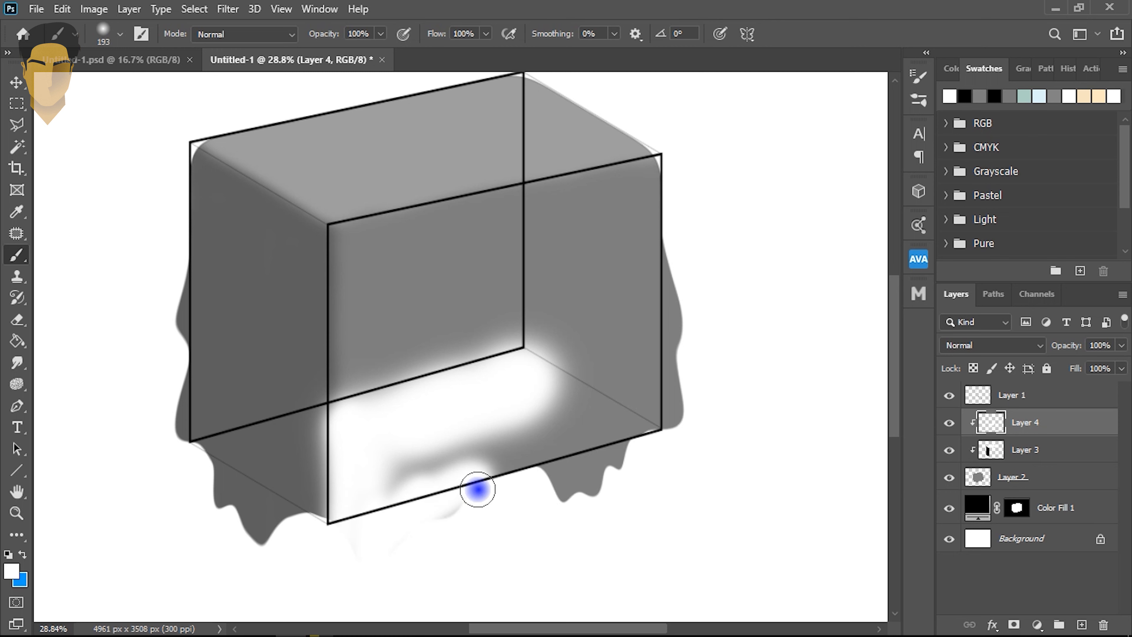
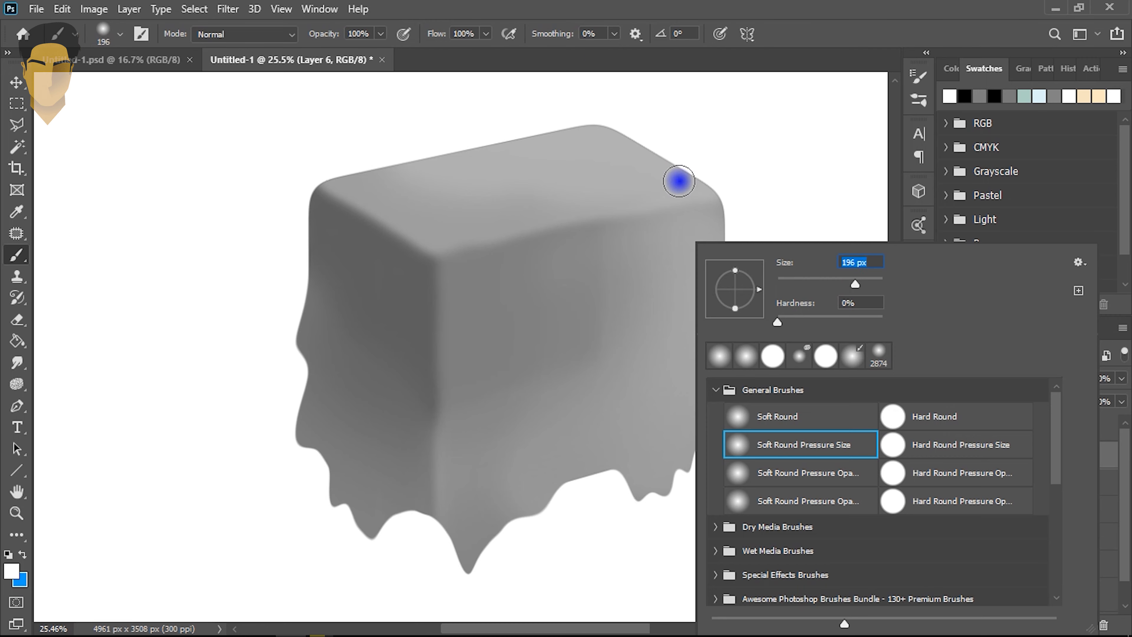
Step: Paint white over the right end and back edge of the top face with a 196 px Soft Round Pressure Size brush
key("ctrl+plus")
left_click_drag(632, 192, 423, 404)
mouse_move(557, 156)
left_mouse_down()
mouse_move(565, 151)
mouse_move(543, 149)
mouse_move(720, 260)
mouse_move(743, 256)
mouse_move(672, 270)
mouse_move(715, 243)
mouse_move(735, 266)
mouse_move(642, 250)
mouse_move(546, 277)
mouse_move(369, 177)
mouse_move(573, 242)
mouse_move(549, 283)
mouse_move(189, 220)
mouse_move(517, 152)
mouse_move(554, 262)
mouse_move(539, 184)
left_mouse_up()
key("ctrl+minus")
left_click_drag(386, 194, 365, 197)
left_click_drag(348, 323, 406, 304)
Step: Paint thin white highlights along the top face's front edge and left corner, redoing the strokes around the near corner
left_click_drag(336, 321, 292, 295)
key("ctrl+z")
left_click_drag(464, 289, 323, 320)
key("ctrl+z")
mouse_move(464, 293)
left_mouse_down()
mouse_move(345, 319)
mouse_move(294, 292)
left_mouse_up()
mouse_move(236, 257)
left_mouse_down()
mouse_move(352, 287)
mouse_move(336, 277)
left_mouse_up()
key("ctrl+minus")
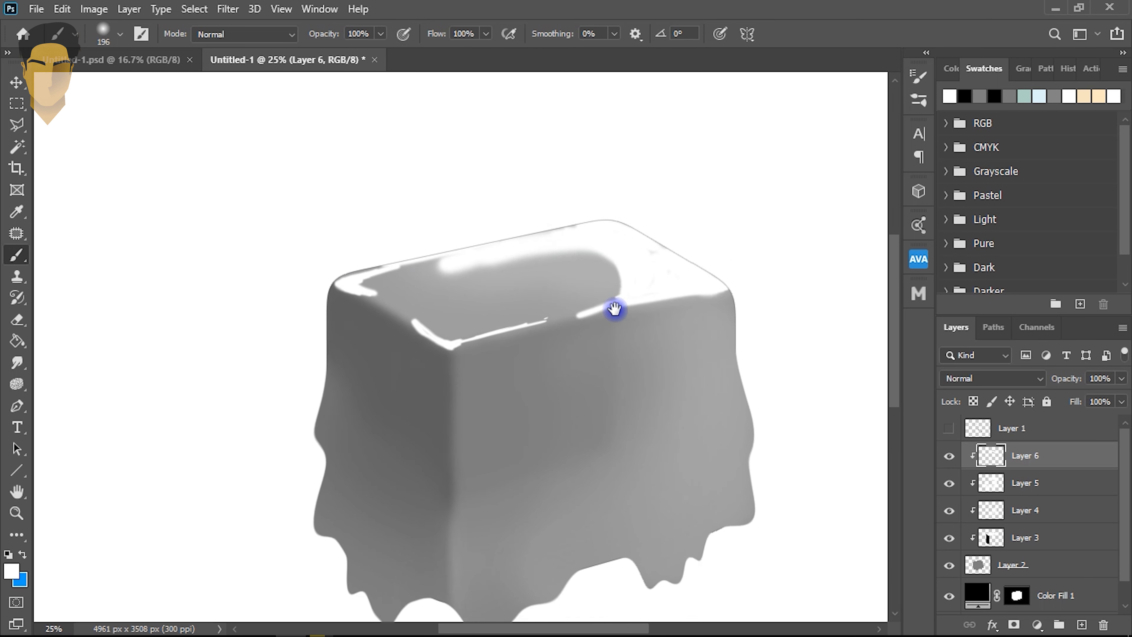
Step: Soften the top-face highlights on Layer 6 with a Gaussian Blur, using a smaller radius than the preset one
left_click(228, 9)
mouse_move(324, 196)
left_click(474, 258)
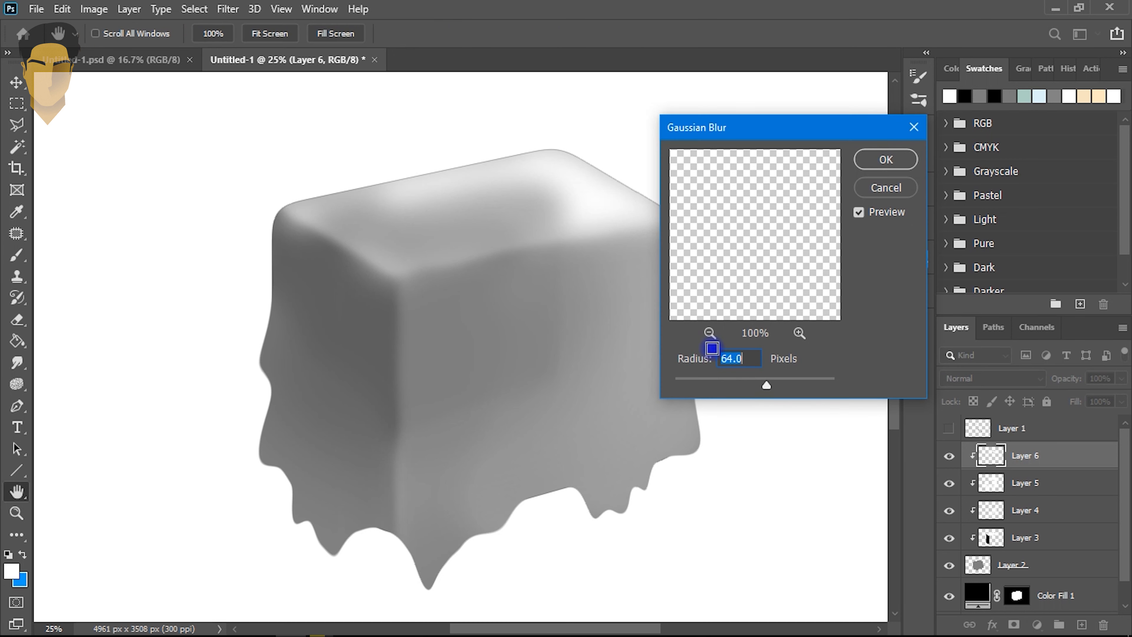
left_click_drag(768, 387, 750, 387)
key("Return")
key("b")
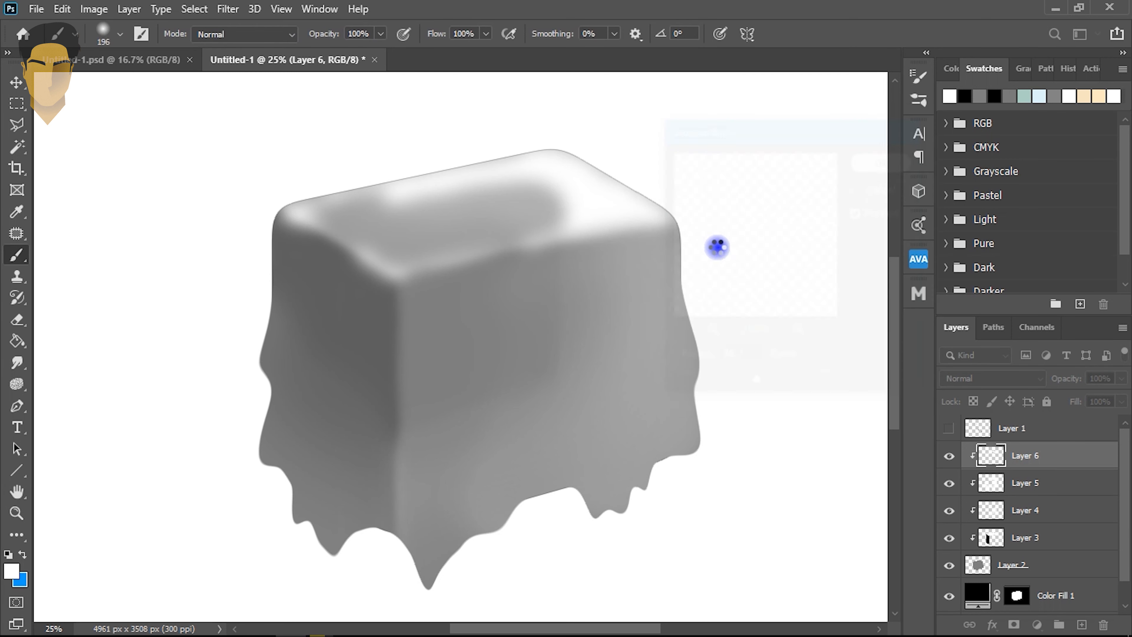
Step: Fade the top-face highlights with a 354 px eraser at 50% opacity and compare the result with Layer 6 hidden
left_click(17, 324)
right_click(551, 257)
left_click(725, 283)
mouse_move(556, 226)
left_mouse_down()
mouse_move(572, 203)
mouse_move(454, 199)
left_mouse_up()
key("ctrl+minus")
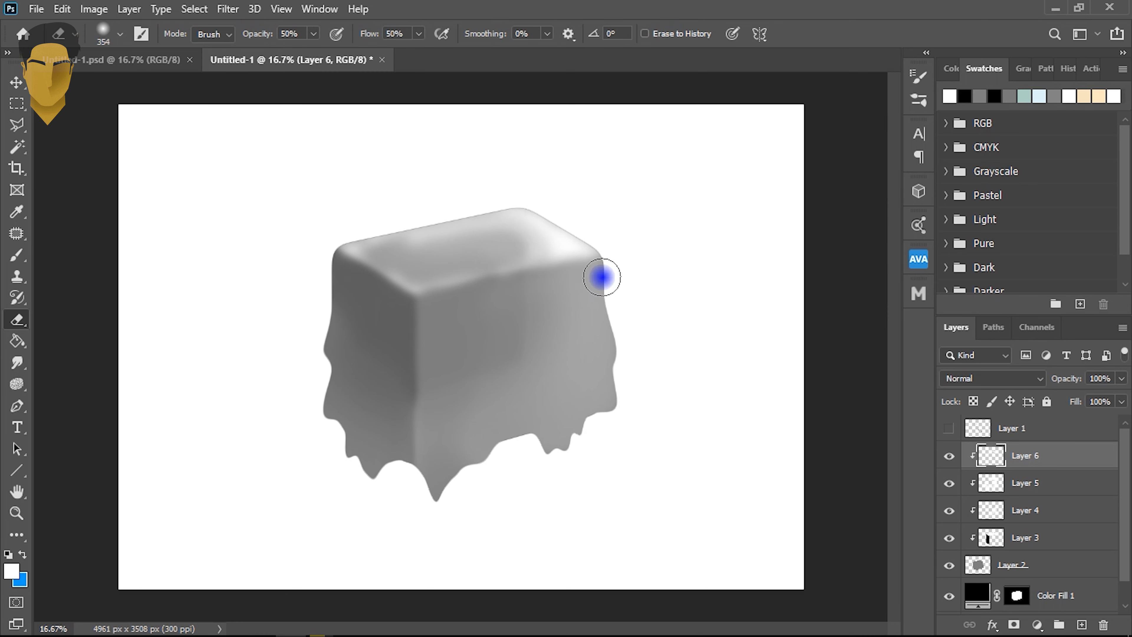
key("ctrl+plus")
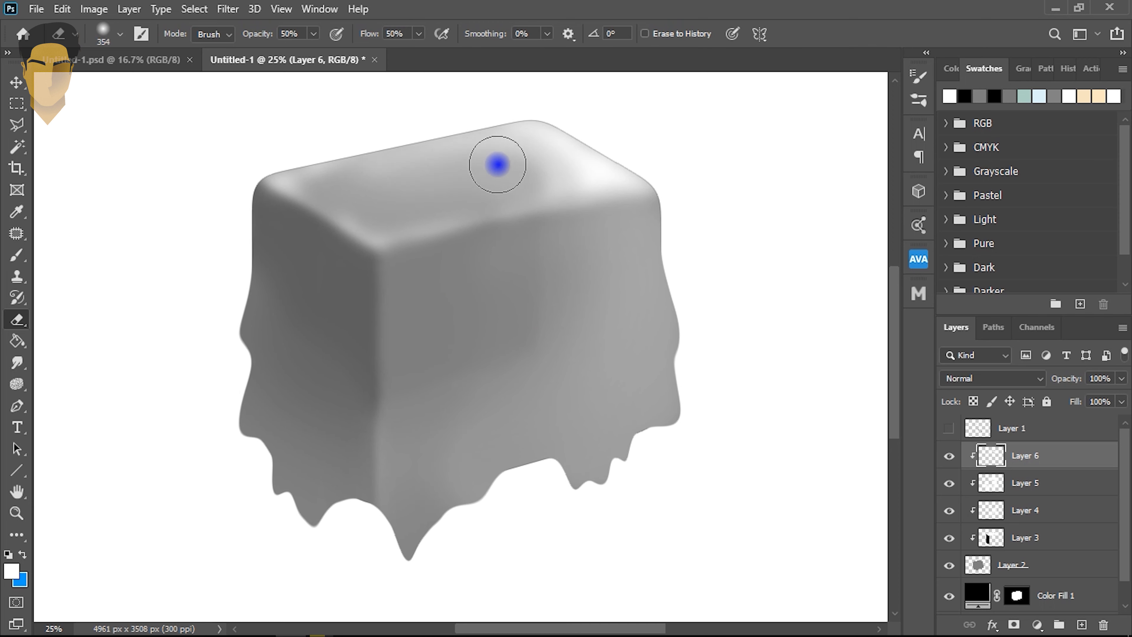
left_click(949, 460)
left_click(949, 460)
Step: Paint white over the cube's left face and its drips with a large Soft Round brush
left_click_drag(507, 382, 534, 316)
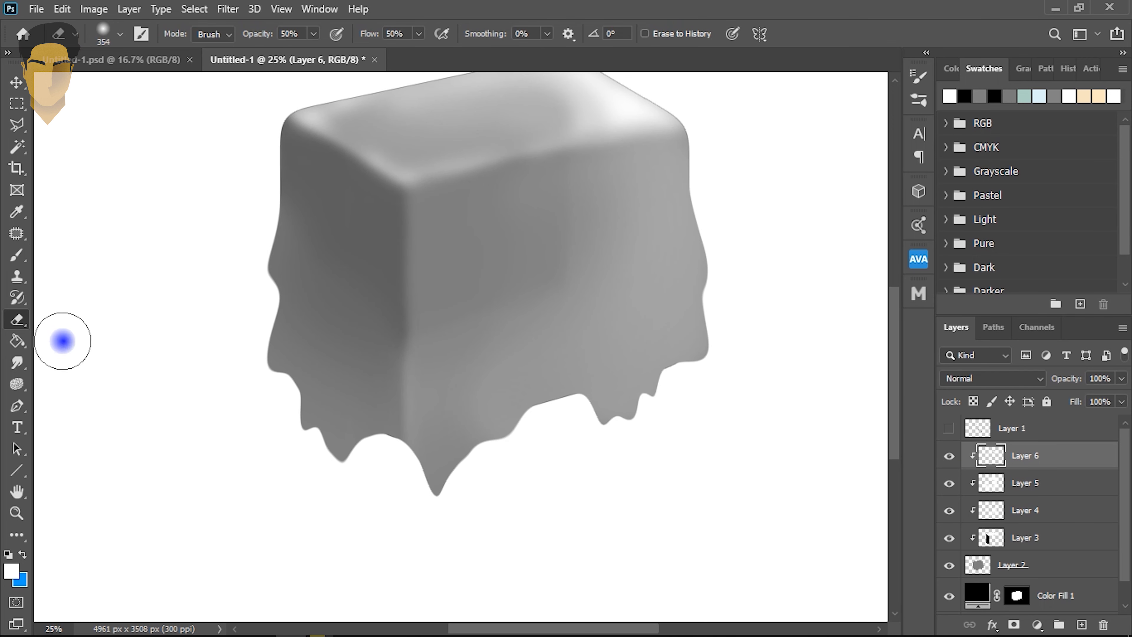
left_click(16, 255)
right_click(486, 317)
left_click_drag(635, 282, 664, 281)
left_click(549, 417)
mouse_move(373, 405)
left_mouse_down()
mouse_move(313, 227)
mouse_move(294, 407)
left_mouse_up()
Step: Erase the white on the left face with a 480 px eraser at 50% opacity, keeping a soft glow near the drips
key("e")
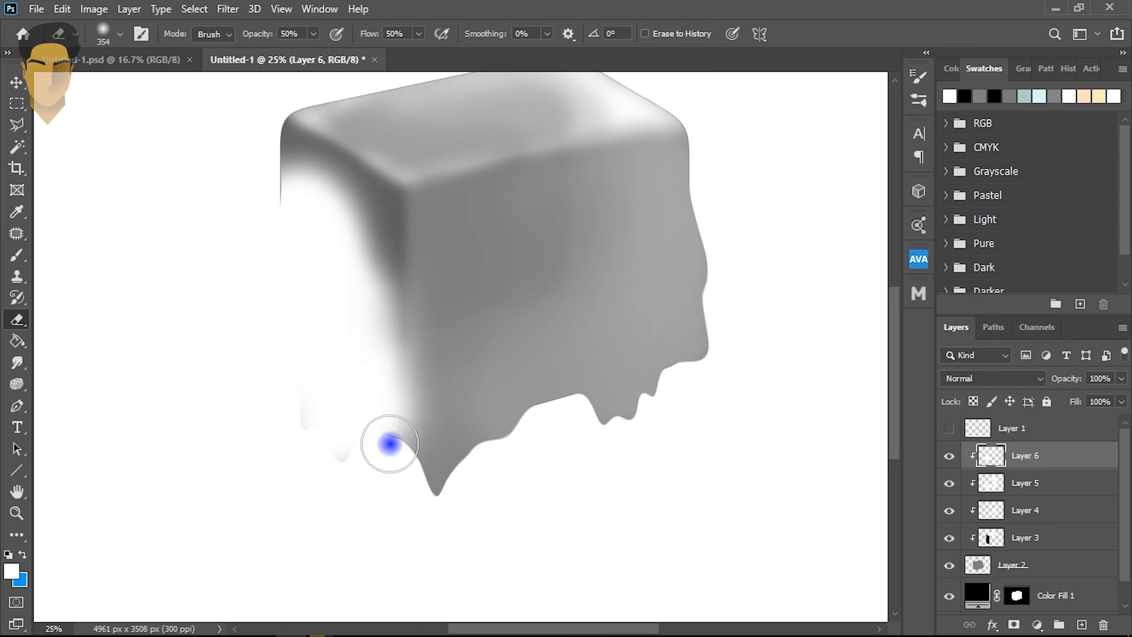
right_click(456, 416)
left_click(595, 284)
mouse_move(442, 268)
left_mouse_down()
mouse_move(334, 193)
mouse_move(313, 253)
mouse_move(333, 264)
mouse_move(403, 382)
left_mouse_up()
left_click_drag(348, 251, 445, 470)
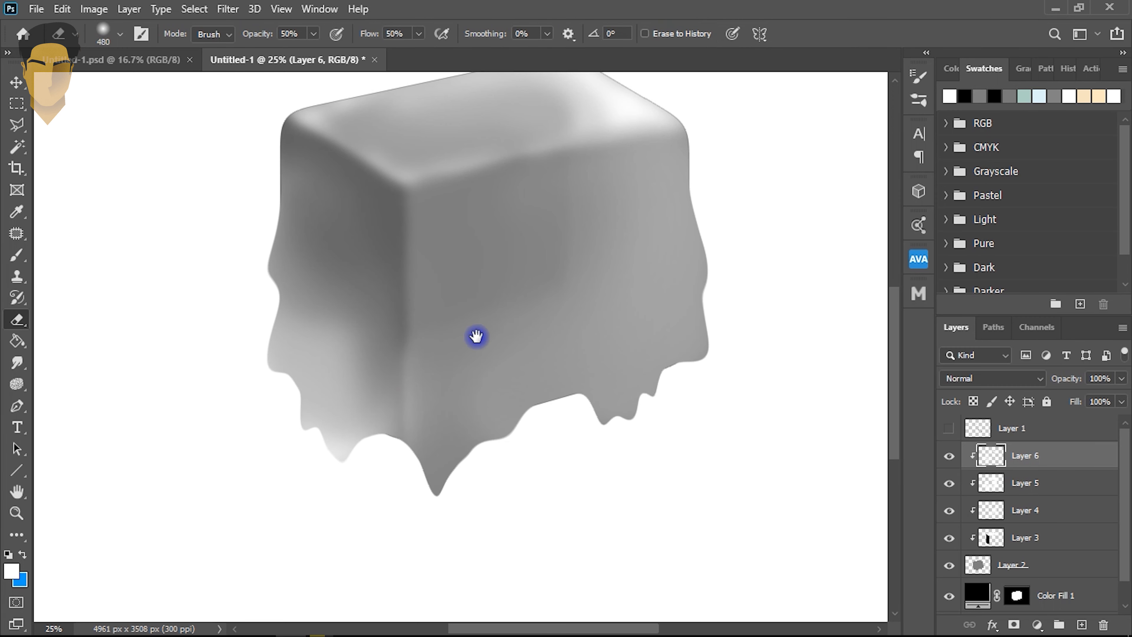
Step: Paint a wide white strip down the front face beside the near vertical edge and along its bottom with a 511 px brush
left_click_drag(471, 302, 420, 320)
left_click_drag(346, 437, 286, 339)
mouse_move(412, 291)
left_mouse_down()
mouse_move(338, 279)
mouse_move(325, 297)
mouse_move(345, 435)
mouse_move(295, 519)
left_mouse_up()
left_click(17, 255)
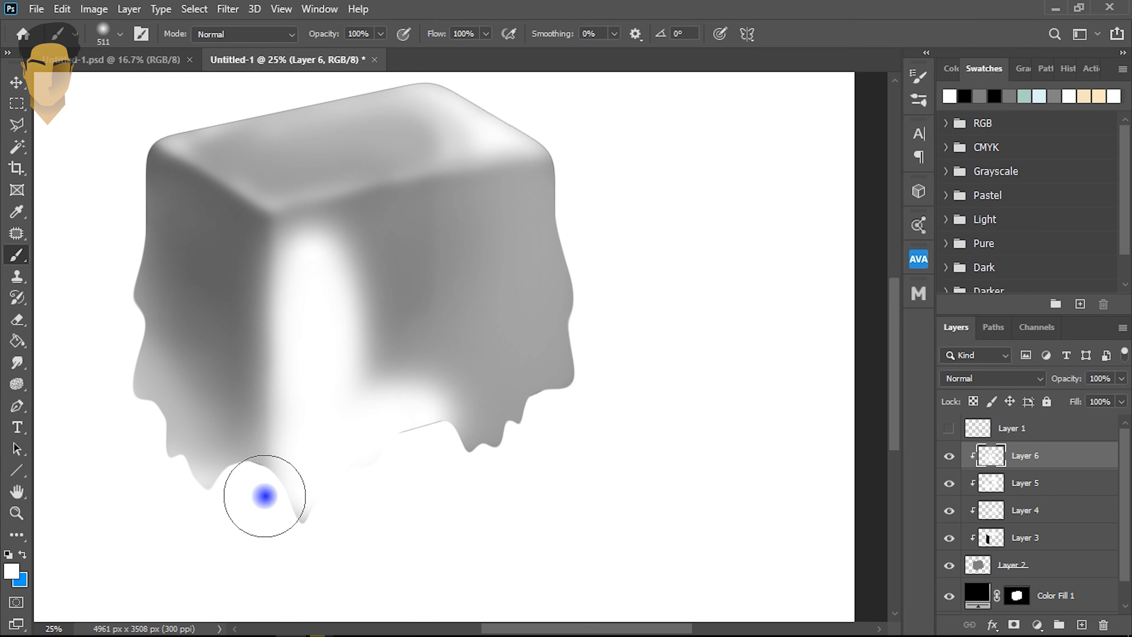
Step: Fade the white strip on the front face with a 480 px eraser at 50% opacity and compare with Layer 6 hidden
left_click(16, 320)
mouse_move(286, 232)
left_mouse_down()
mouse_move(245, 430)
mouse_move(347, 322)
mouse_move(386, 412)
mouse_move(336, 256)
mouse_move(404, 396)
mouse_move(331, 275)
mouse_move(404, 420)
mouse_move(336, 268)
mouse_move(397, 435)
mouse_move(415, 448)
left_mouse_up()
key("ctrl+minus")
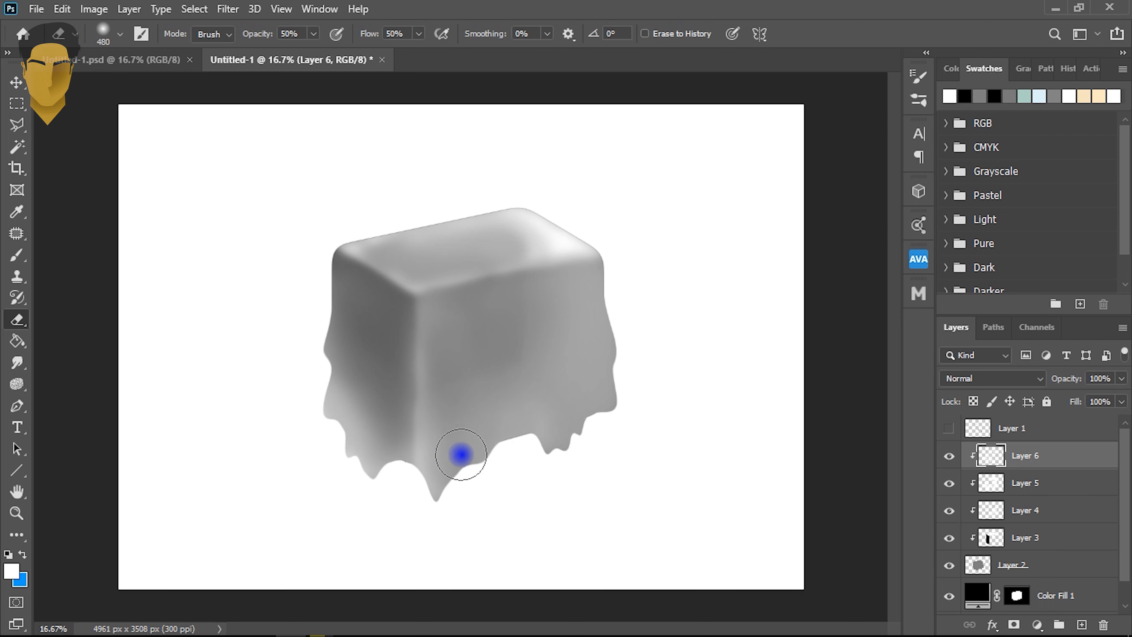
left_click(948, 457)
left_click(947, 457)
Step: Add another layer above Layer 6 and clip it to the cube
left_click(1081, 625)
right_click(1071, 464)
left_click(922, 319)
Step: Paint sharp white highlight lines along the top face's front edge with a 228 px Soft Round Pressure Size brush
key("ctrl+plus")
key("ctrl+plus")
left_click(17, 255)
right_click(448, 244)
left_click(550, 444)
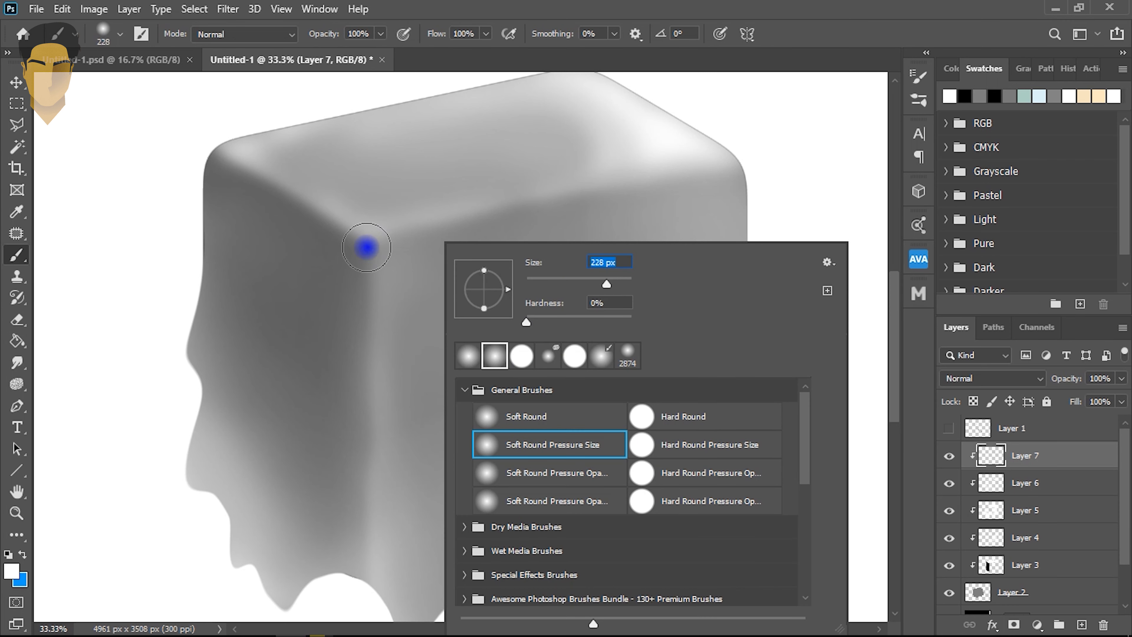
key("Return")
mouse_move(473, 204)
left_mouse_down()
mouse_move(383, 234)
mouse_move(296, 282)
left_mouse_up()
key("ctrl+z")
left_click_drag(391, 229, 290, 249)
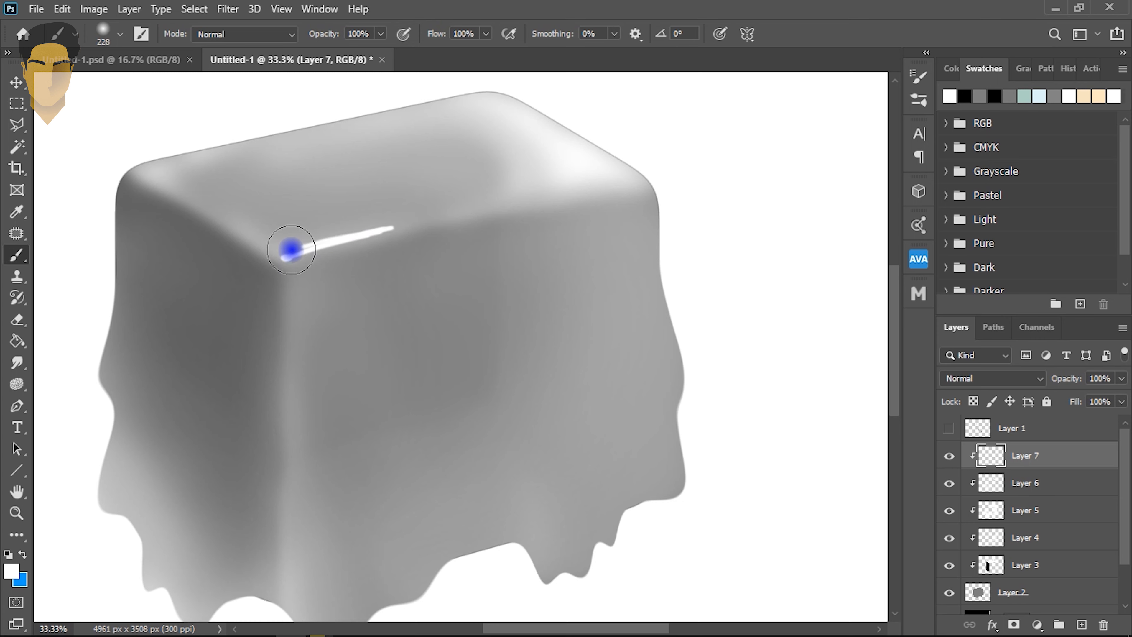
left_click_drag(386, 235, 322, 260)
mouse_move(479, 223)
left_mouse_down()
mouse_move(568, 202)
mouse_move(556, 204)
left_mouse_up()
Step: Paint white highlight lines on the top face's back edge and left corner, and lengthen the right part of its front edge highlight
left_click_drag(388, 229, 450, 272)
left_click_drag(464, 163, 332, 190)
left_click_drag(167, 257, 180, 267)
left_click_drag(146, 246, 179, 222)
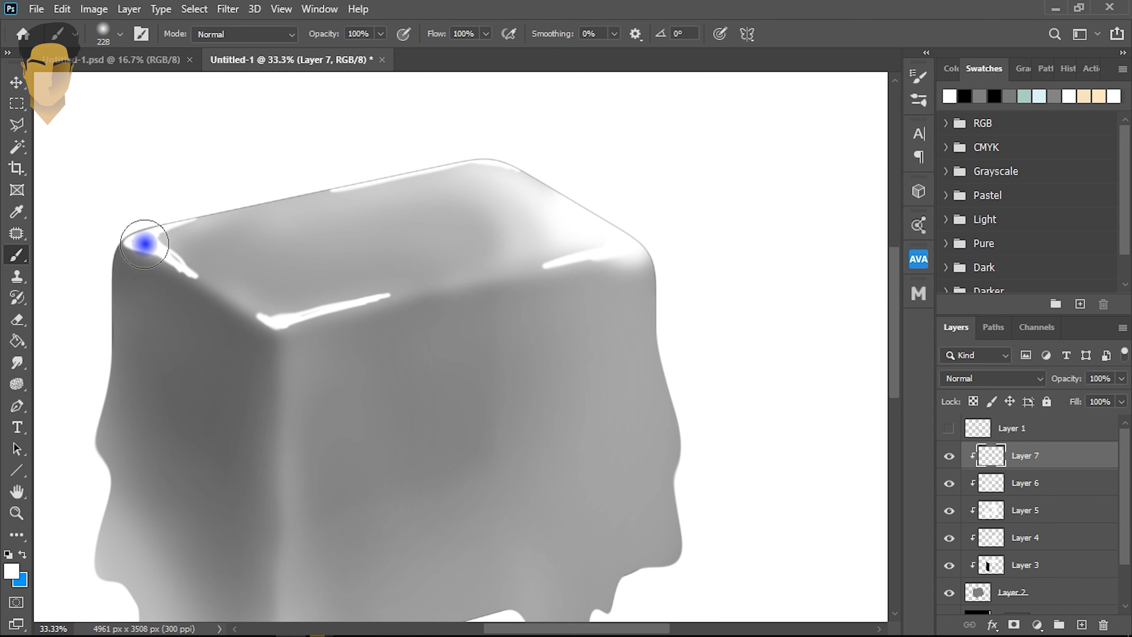
left_click_drag(547, 263, 467, 284)
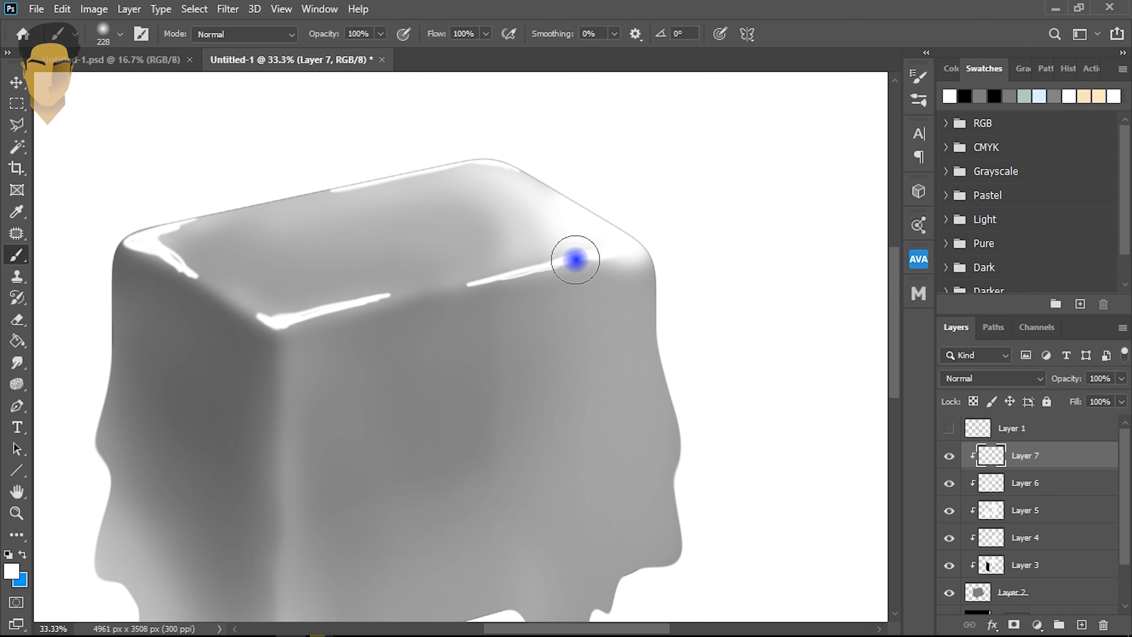
Step: Paint a broad white area over the upper right of the front face with a 480 px brush
left_click_drag(453, 357, 426, 251)
right_click(585, 247)
left_click(765, 284)
mouse_move(458, 213)
left_mouse_down()
mouse_move(444, 217)
mouse_move(589, 177)
mouse_move(555, 234)
mouse_move(346, 223)
left_mouse_up()
mouse_move(596, 235)
left_mouse_down()
mouse_move(611, 284)
mouse_move(515, 246)
mouse_move(407, 235)
left_mouse_up()
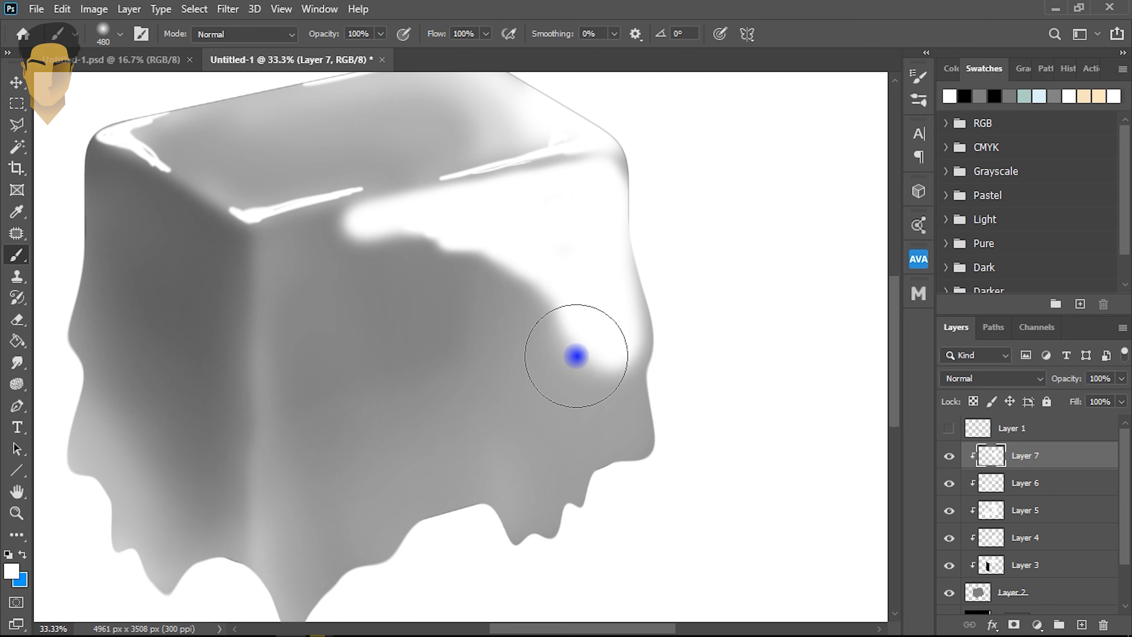
Step: Fade the front face's white area and the top edge highlights with a 385 px eraser at 50% opacity
left_click(19, 320)
right_click(566, 241)
left_click(747, 282)
left_click(739, 283)
mouse_move(579, 196)
left_mouse_down()
mouse_move(439, 235)
mouse_move(528, 267)
mouse_move(555, 248)
mouse_move(379, 256)
mouse_move(500, 275)
mouse_move(580, 356)
mouse_move(379, 245)
mouse_move(548, 295)
mouse_move(509, 251)
mouse_move(369, 208)
mouse_move(376, 184)
mouse_move(442, 170)
mouse_move(403, 171)
left_mouse_up()
left_click_drag(365, 88, 407, 203)
mouse_move(219, 241)
left_mouse_down()
mouse_move(197, 222)
mouse_move(227, 285)
mouse_move(255, 297)
left_mouse_up()
key("ctrl+minus")
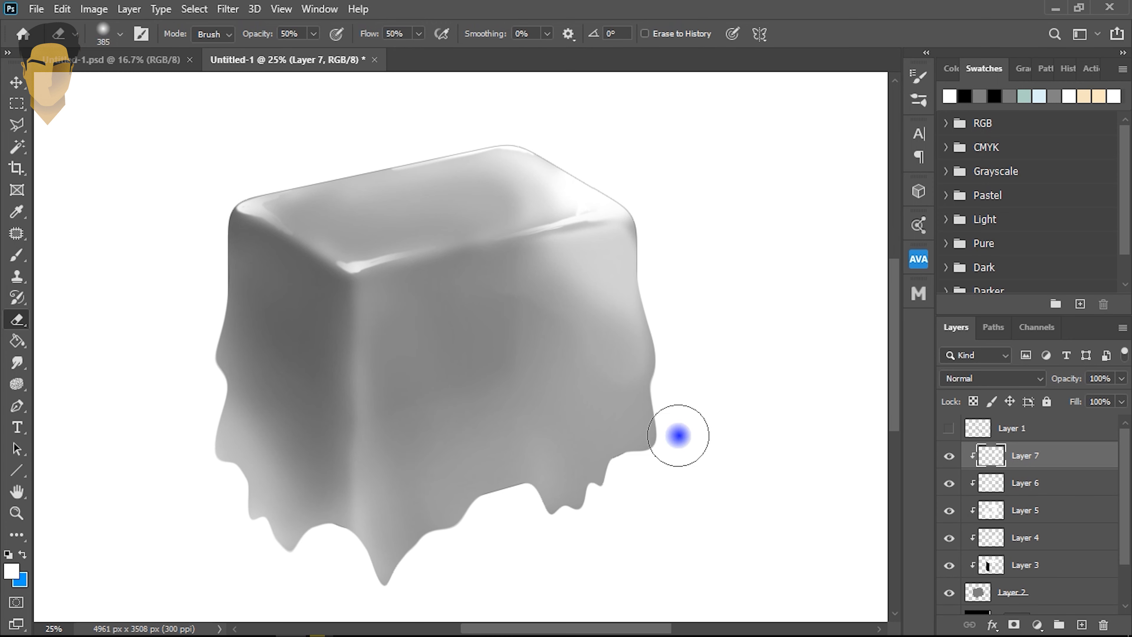
Step: Paint thin white highlights down the near vertical edge and along the left face's outer edge with a 165 px brush
key("b")
right_click(499, 335)
left_click_drag(534, 282, 352, 400)
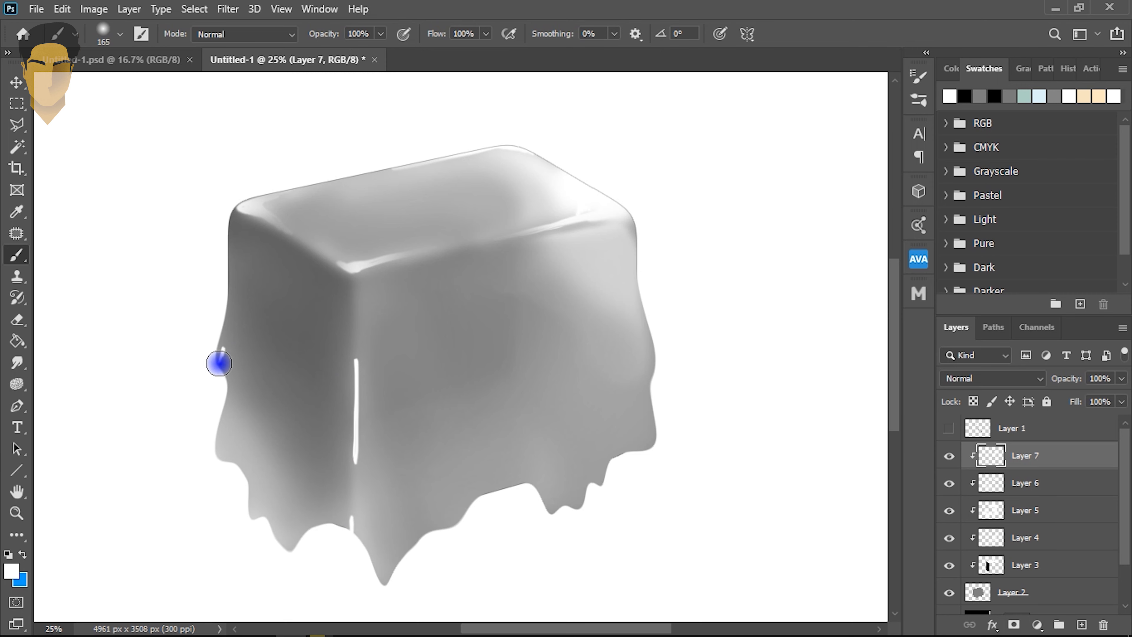
key("ctrl+plus")
left_click_drag(200, 339, 267, 307)
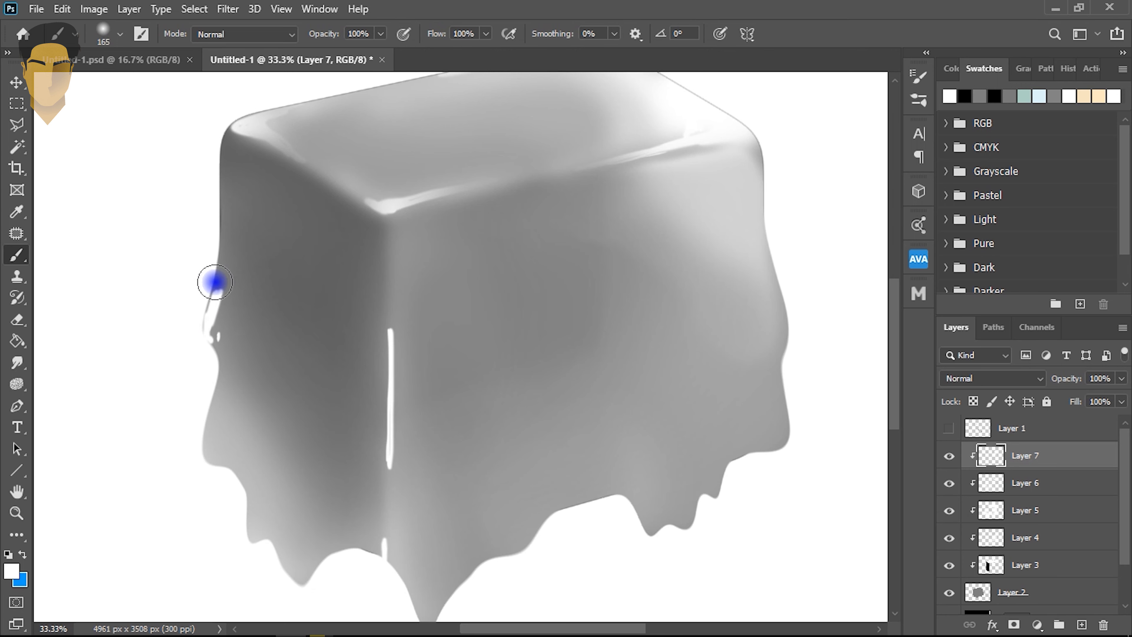
Step: Paint white highlights on the rims of the left face's drips and the central drip, undoing a stray stroke
scroll(208, 303, "down", 3)
scroll(234, 396, "down", 3)
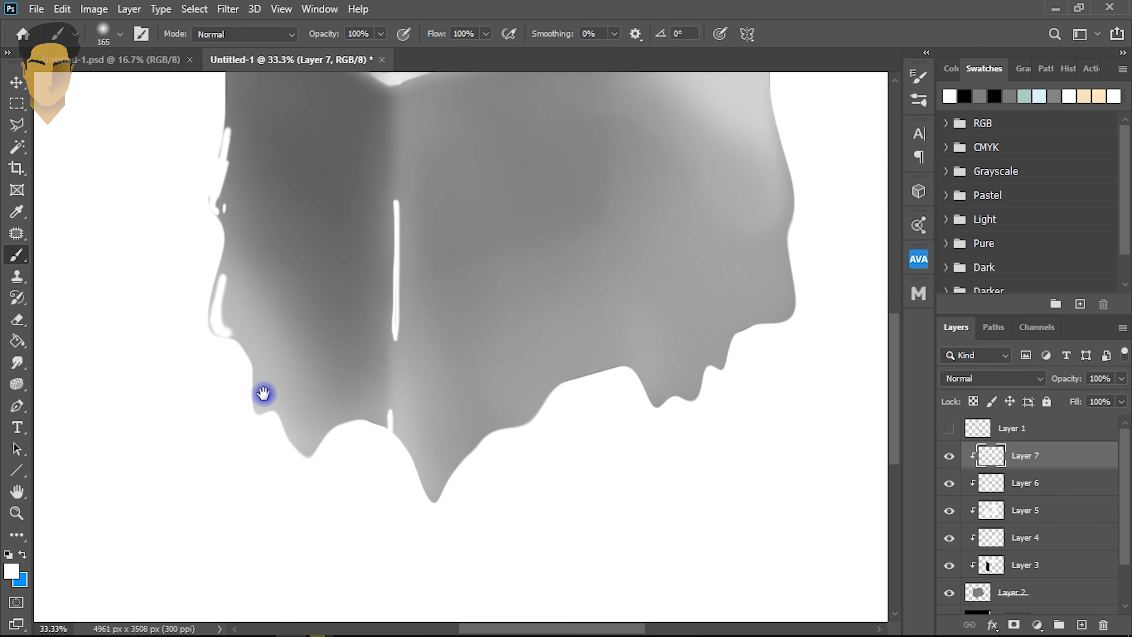
mouse_move(380, 417)
left_mouse_down()
mouse_move(293, 478)
mouse_move(285, 464)
left_mouse_up()
mouse_move(360, 501)
left_mouse_down()
mouse_move(369, 493)
mouse_move(342, 533)
left_mouse_up()
key("ctrl+z")
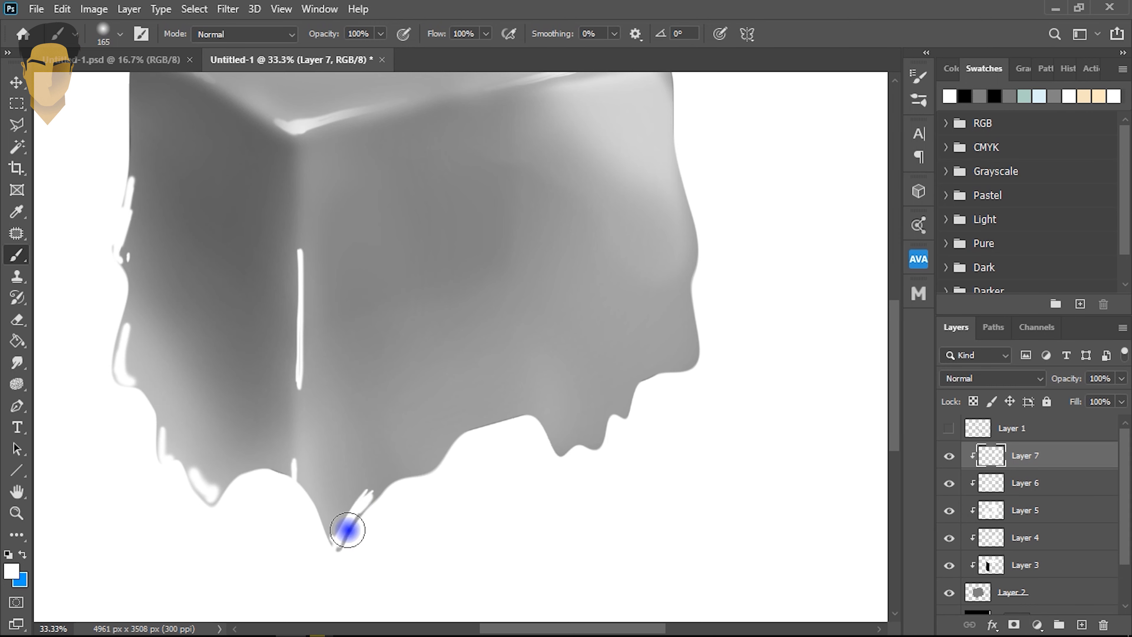
Step: Paint white highlights along the front face's right-hand drips and its right outer edge
scroll(343, 499, "right", 4)
scroll(344, 464, "right", 3)
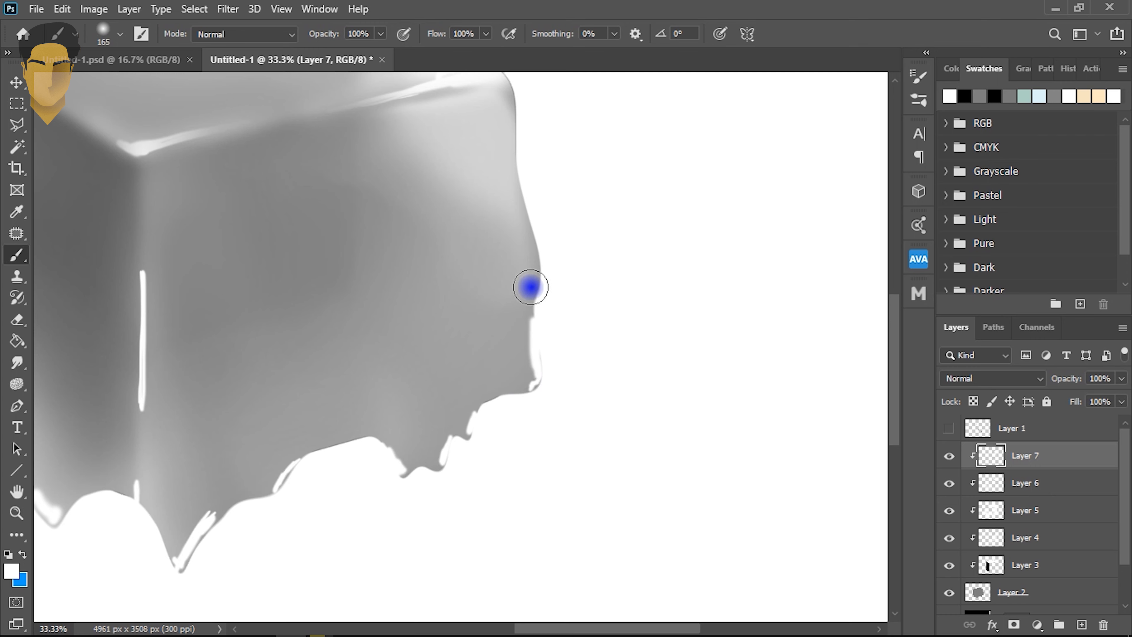
left_click_drag(522, 211, 536, 280)
key("ctrl+minus")
key("ctrl+minus")
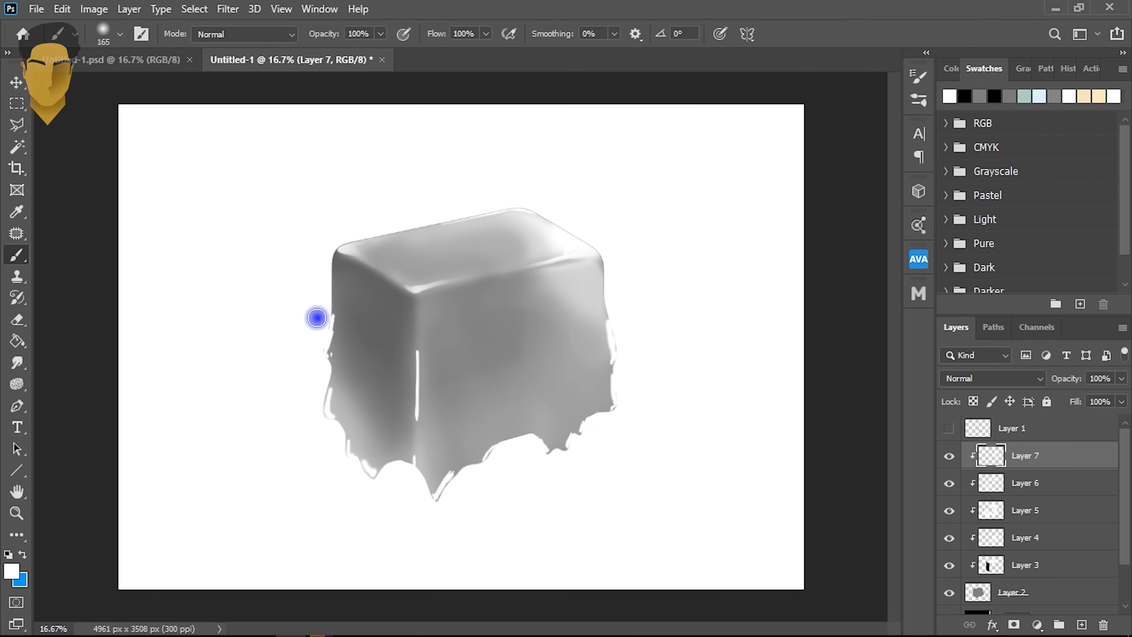
Step: Blend the vertical edge, outer edge and drip highlights with a 124 px eraser at 72% opacity
key("ctrl+plus")
key("e")
right_click(297, 305)
left_click(479, 285)
mouse_move(270, 306)
left_mouse_down()
mouse_move(280, 339)
mouse_move(275, 330)
mouse_move(273, 369)
left_mouse_up()
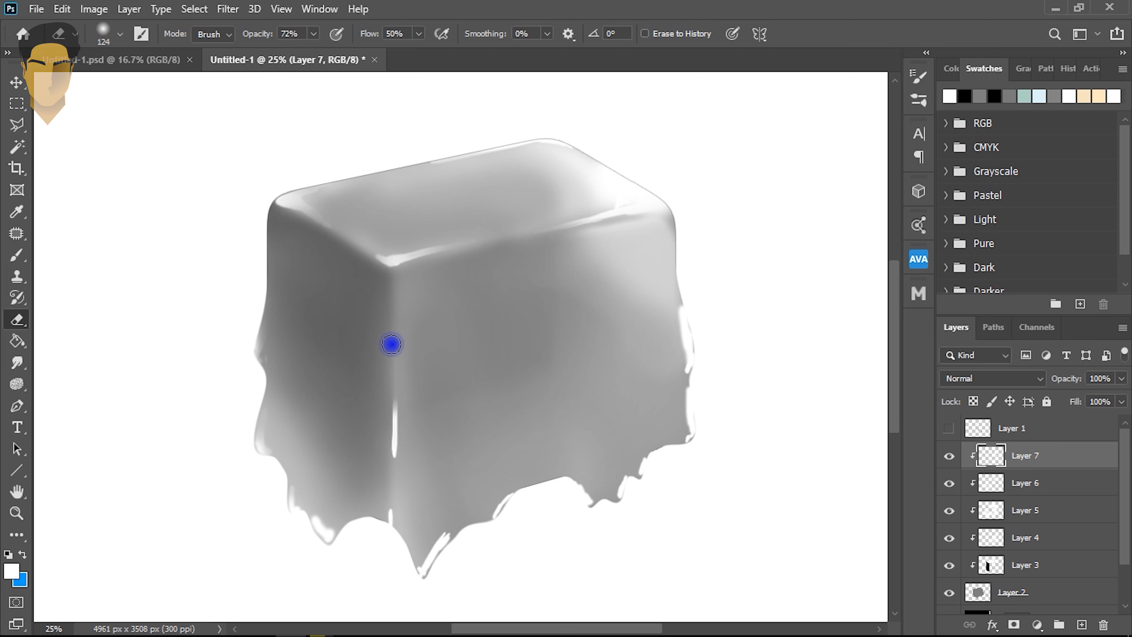
left_click_drag(404, 524, 376, 463)
left_click_drag(402, 486, 423, 471)
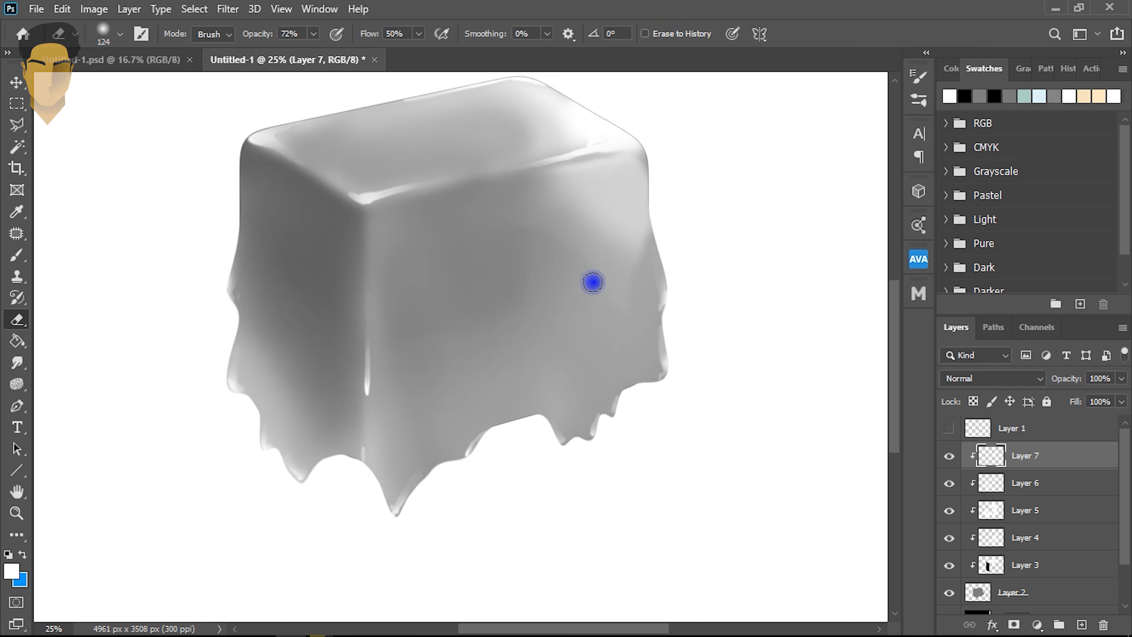
key("ctrl+minus")
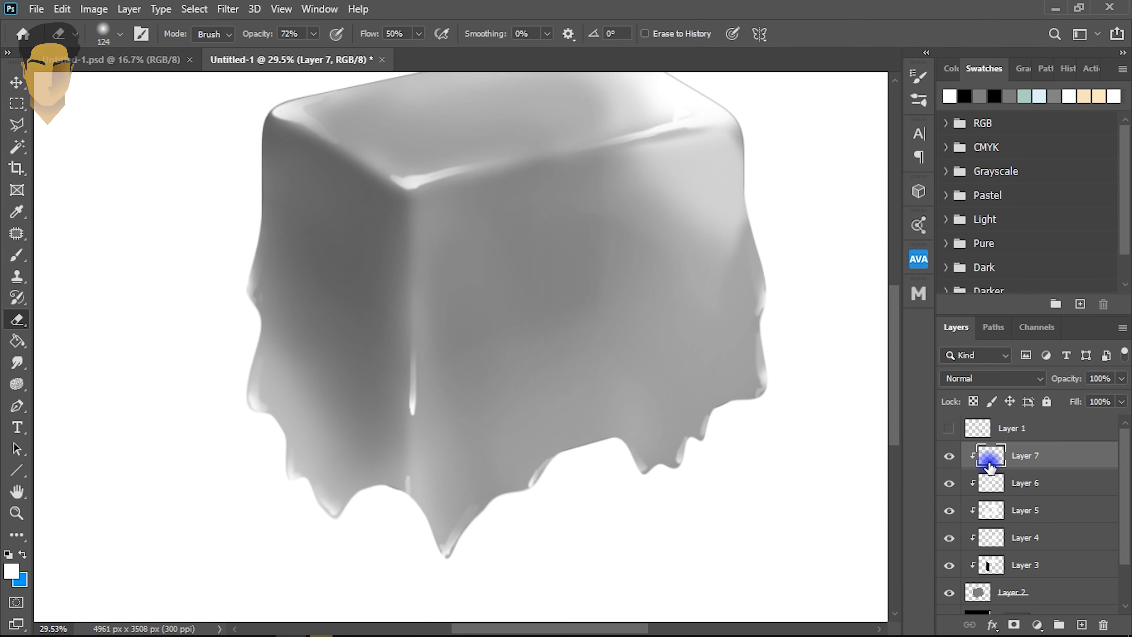
Step: Paint small white highlights on the front face's right outer edge using a 53 px Soft Round Pressure Size brush
key("ctrl+plus")
key("ctrl+plus")
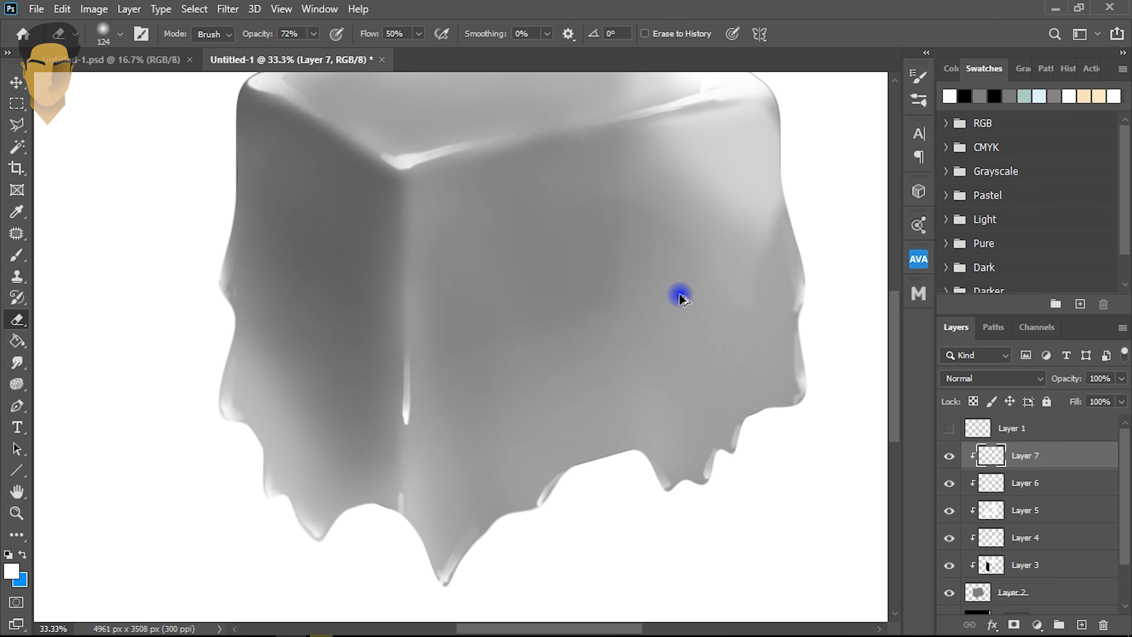
left_click_drag(723, 367, 438, 427)
right_click(730, 392)
left_click(792, 443)
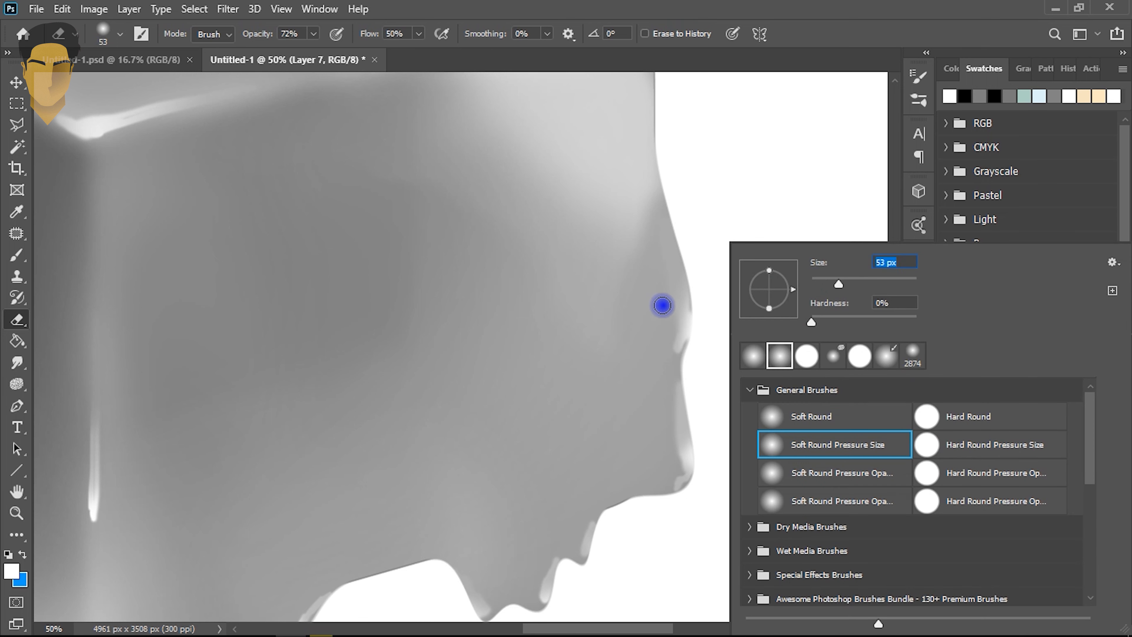
key("Return")
left_click(20, 254)
right_click(759, 438)
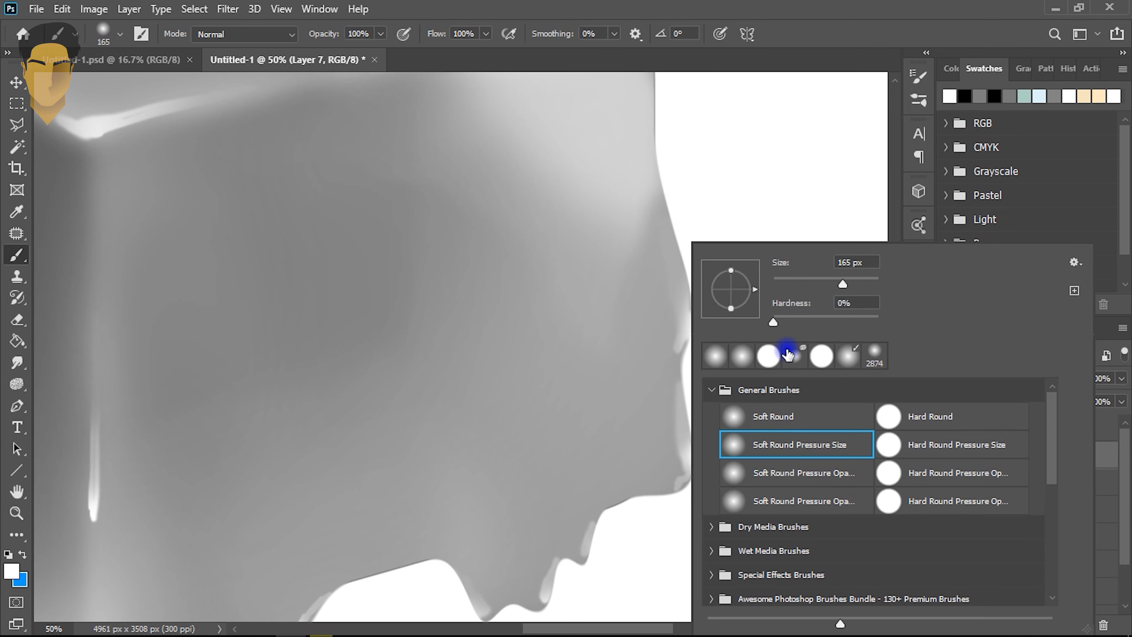
key("Return")
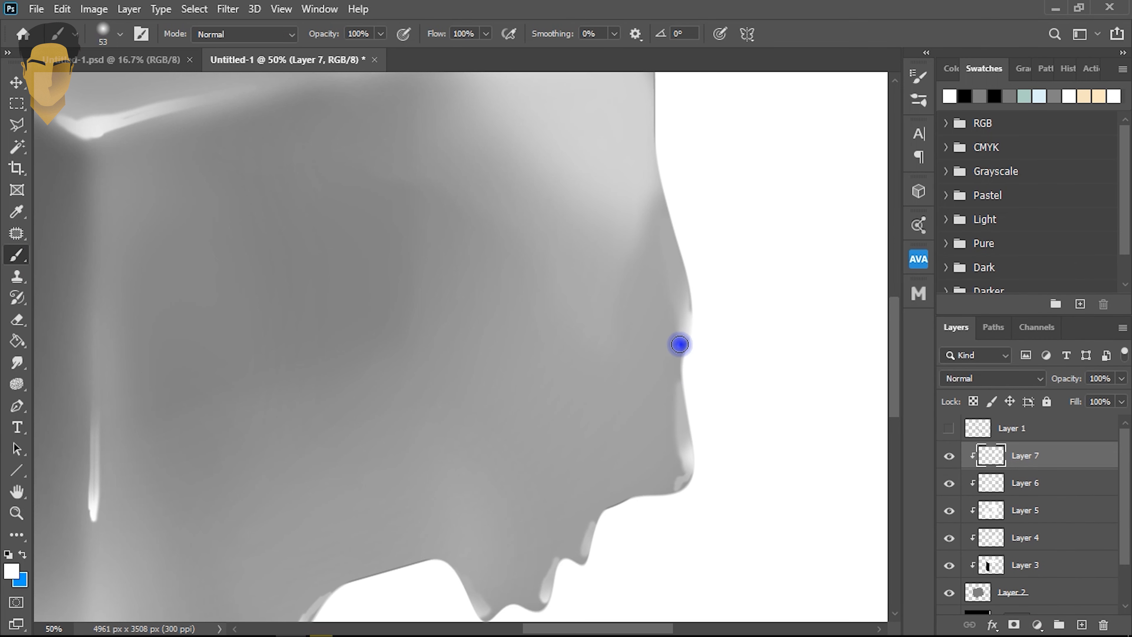
scroll(693, 419, "down", 2)
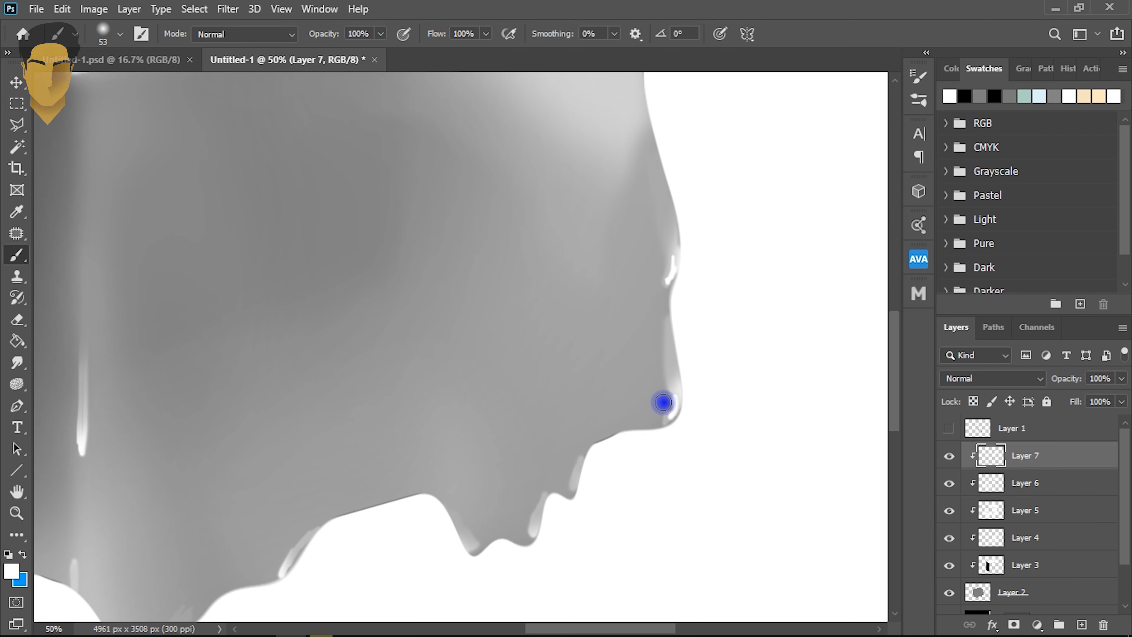
Step: Paint small white highlights on the rims of the front face's right-hand drips
scroll(635, 418, "down", 1)
scroll(635, 419, "left", 1)
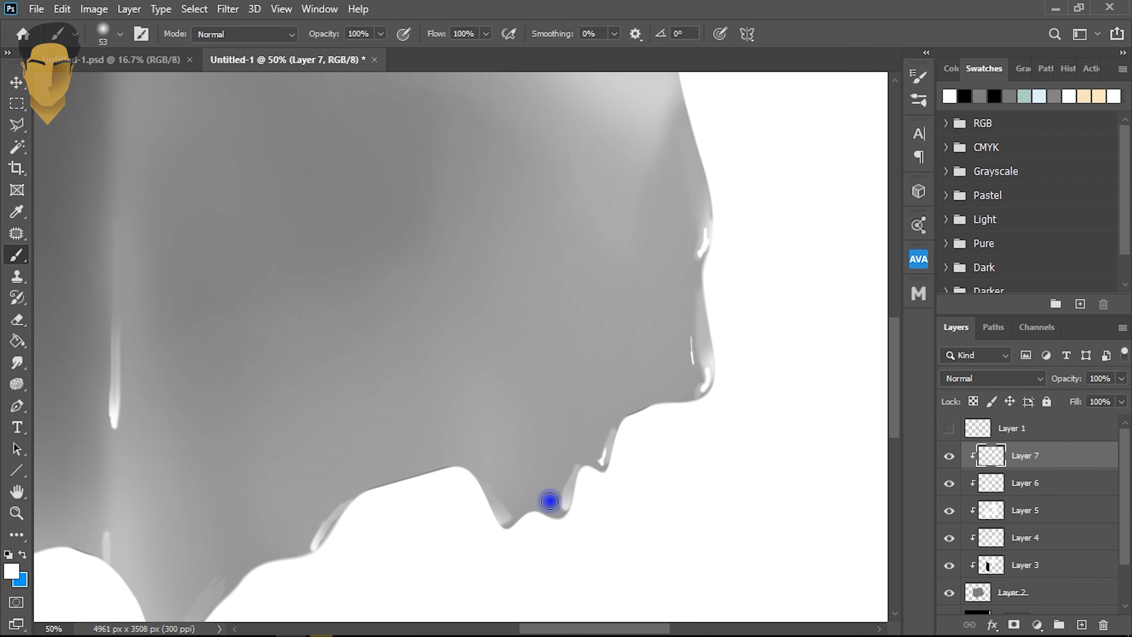
scroll(584, 473, "down", 1)
scroll(584, 473, "left", 1)
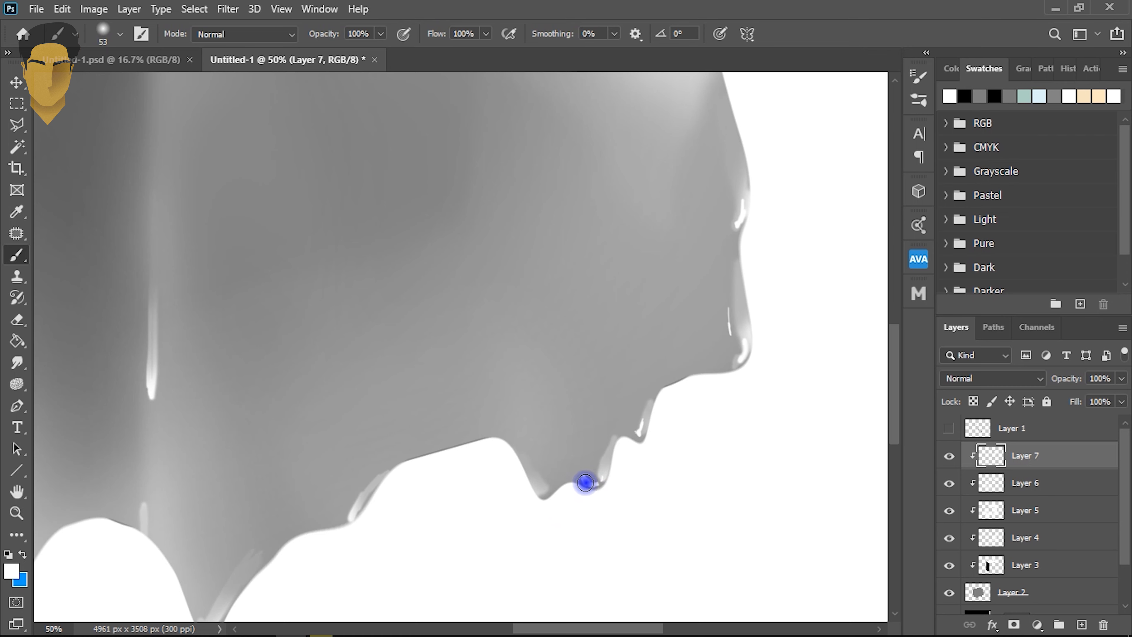
scroll(431, 542, "up", 1)
scroll(431, 541, "left", 2)
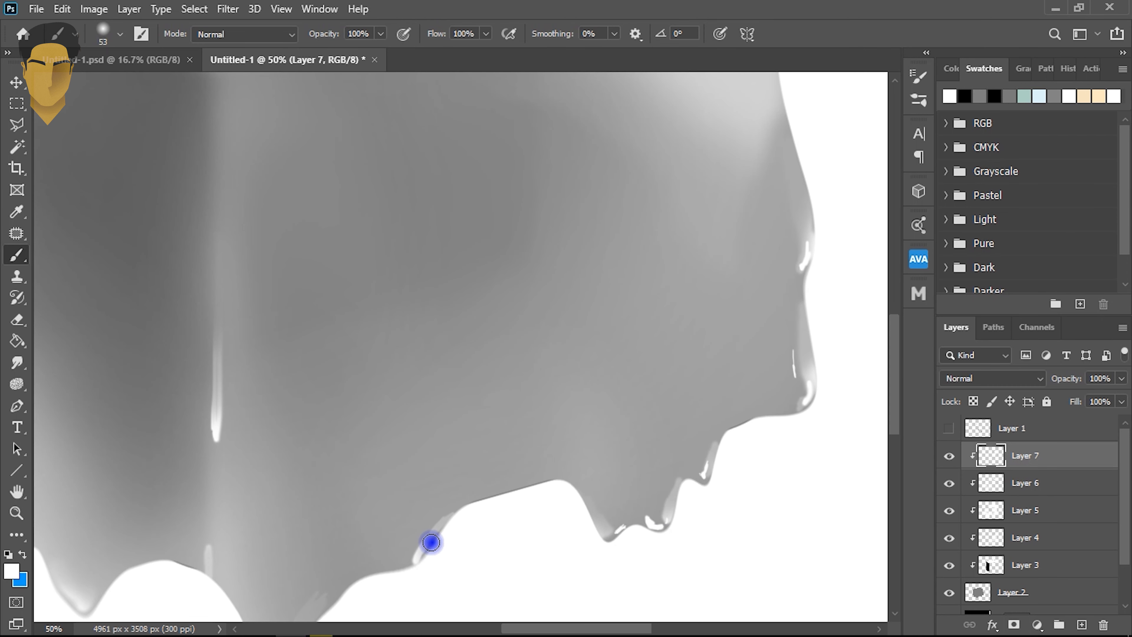
Step: Paint white highlights along the front face's middle lower rim and both sides of the central drip
left_click_drag(404, 560, 435, 547)
scroll(439, 537, "down", 3)
scroll(439, 537, "left", 3)
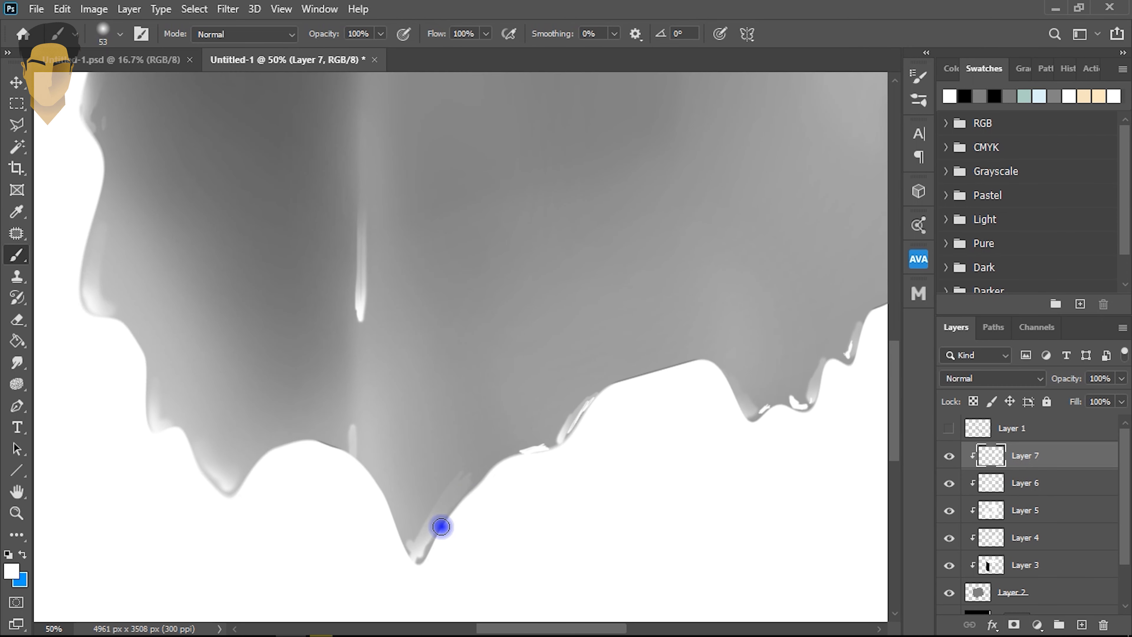
scroll(404, 541, "up", 1)
scroll(404, 541, "left", 1)
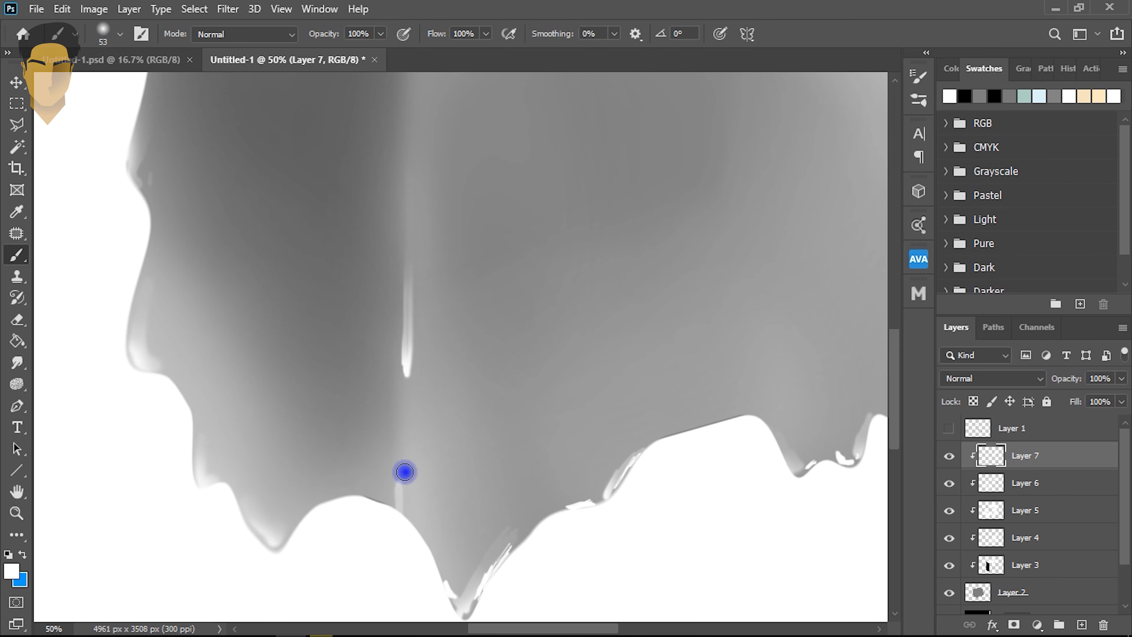
Step: Paint small white highlights at the near vertical edge's base and on the left face's outer bumps and drips, comparing with Layer 7 hidden
scroll(311, 486, "up", 1)
scroll(311, 485, "left", 1)
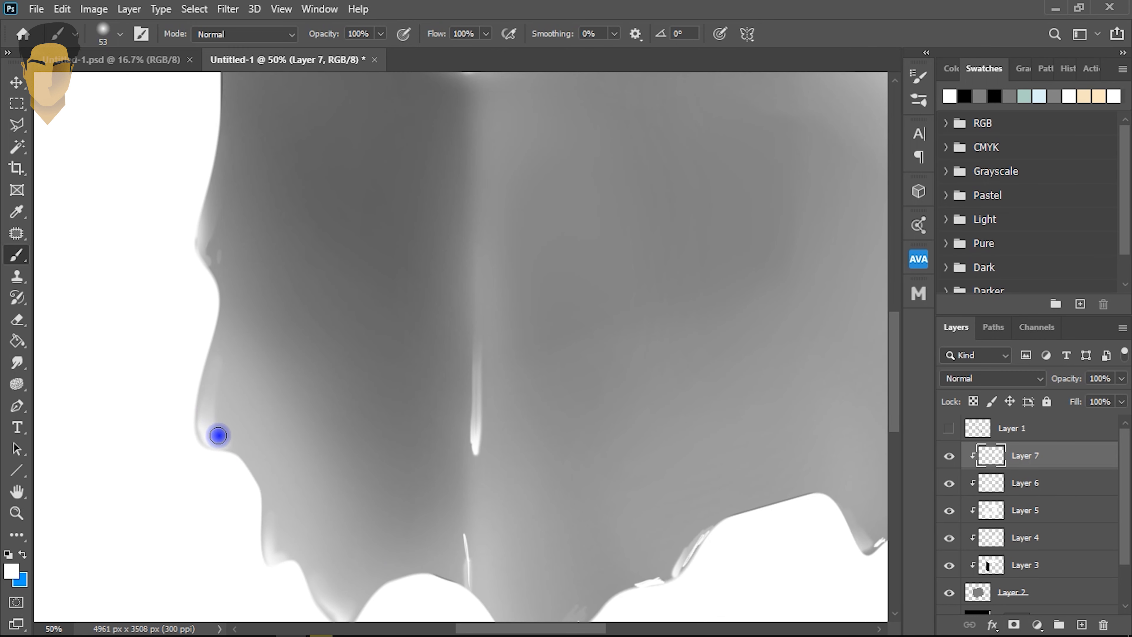
scroll(220, 431, "up", 2)
scroll(220, 431, "left", 1)
scroll(230, 355, "down", 2)
scroll(230, 355, "right", 1)
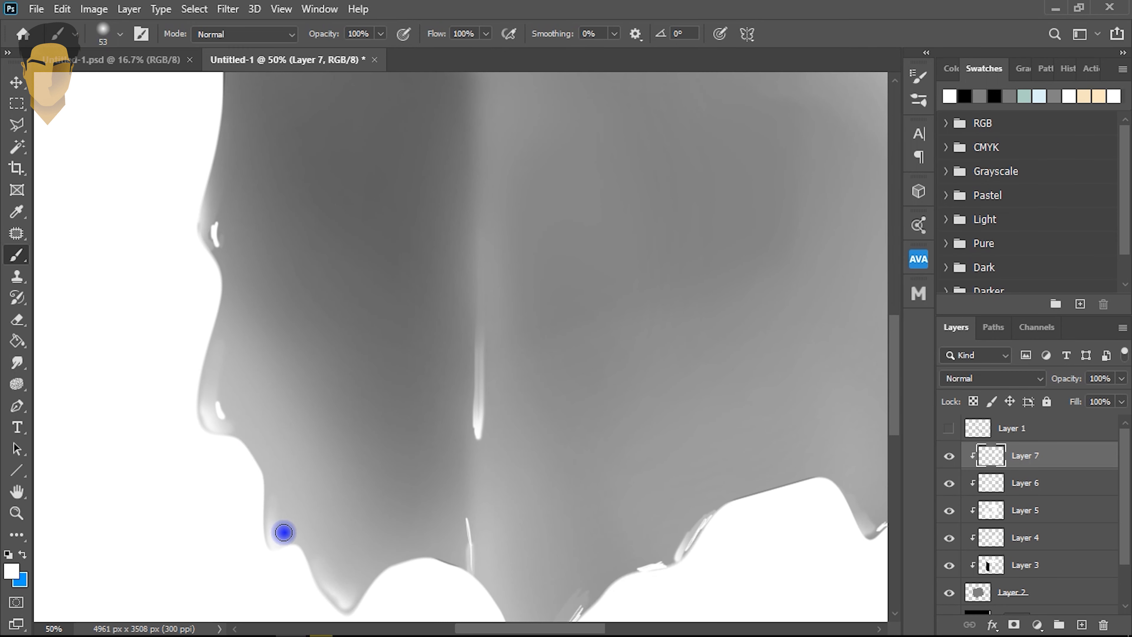
scroll(282, 529, "down", 2)
scroll(281, 529, "right", 1)
key("ctrl+0")
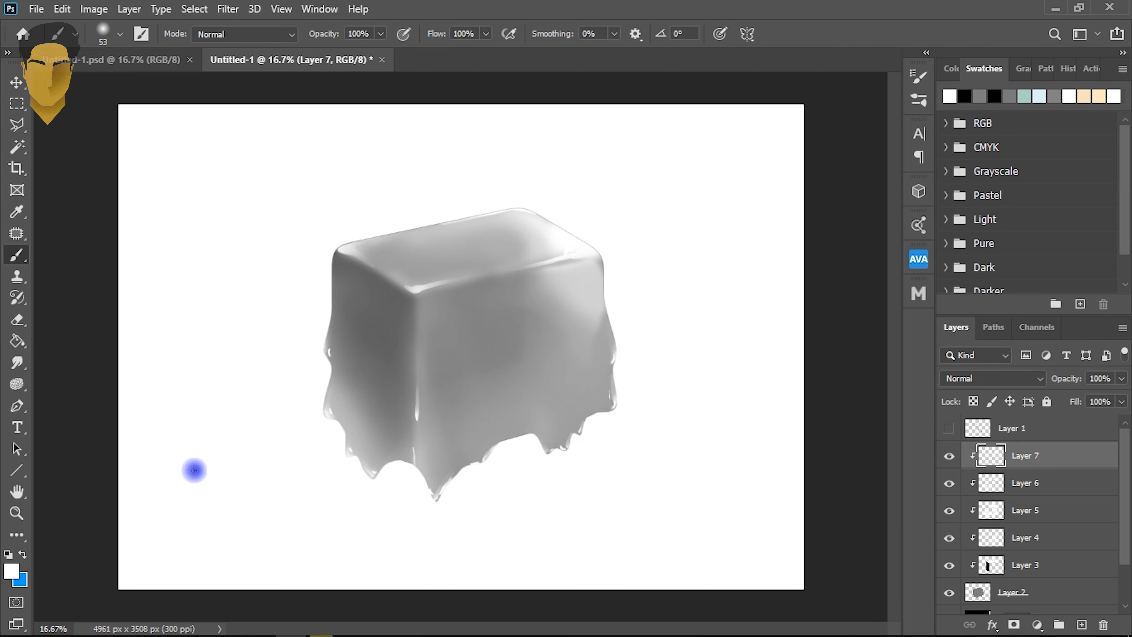
left_click(952, 459)
left_click(952, 460)
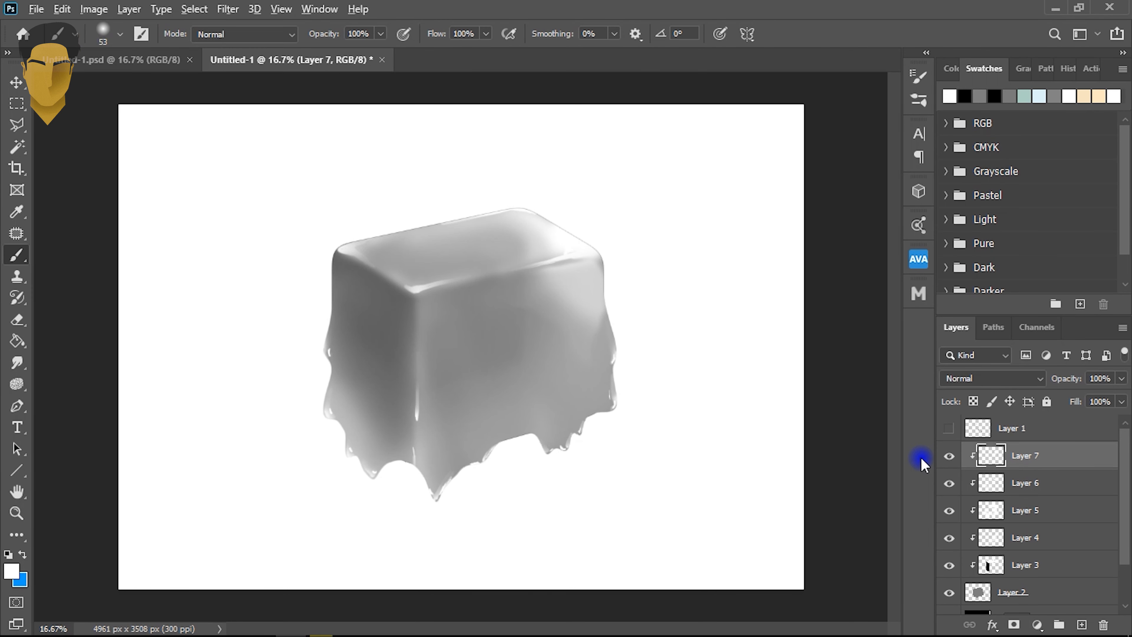
Step: Open pngfuel.com (2).png from the New folder and copy its middle honey drips into the cube document
key("v")
scroll(460, 379, "up", 3)
scroll(460, 379, "down", 3)
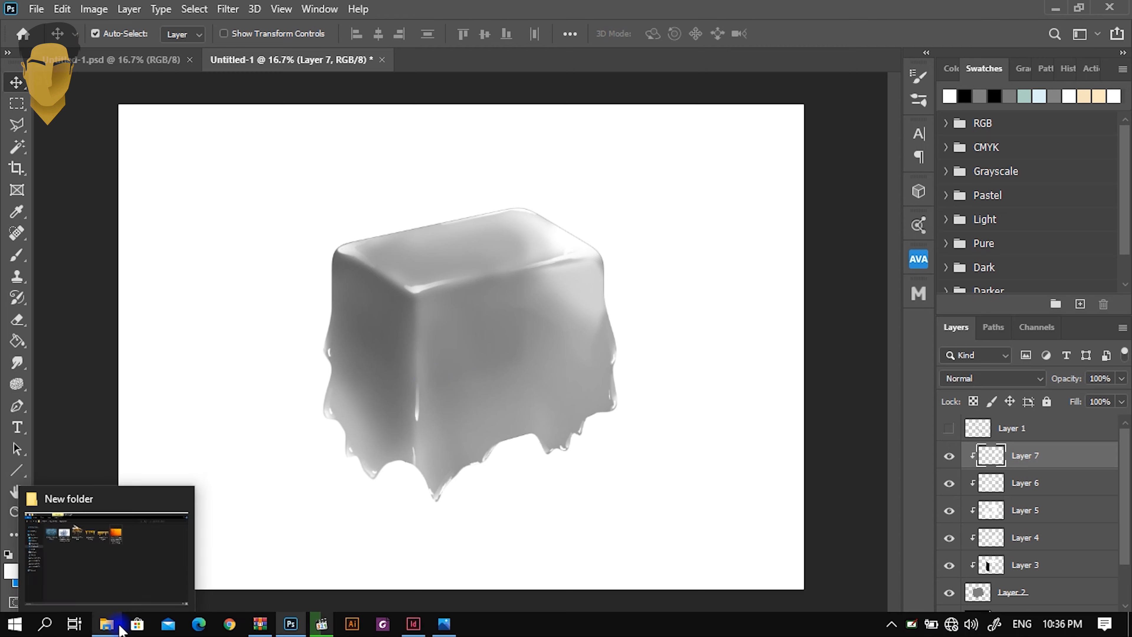
left_click(119, 626)
left_click_drag(540, 134, 918, 439)
key("m")
left_click_drag(793, 216, 586, 490)
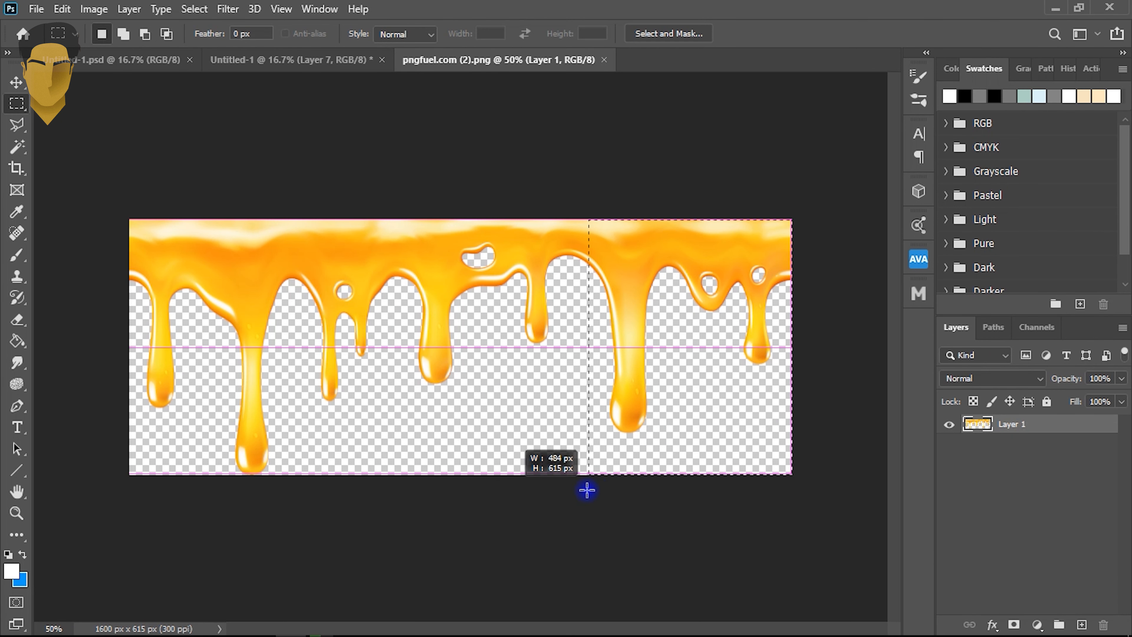
left_click_drag(567, 219, 387, 452)
left_click(17, 82)
mouse_move(411, 239)
left_mouse_down()
mouse_move(306, 94)
mouse_move(404, 379)
mouse_move(379, 313)
mouse_move(376, 322)
left_mouse_up()
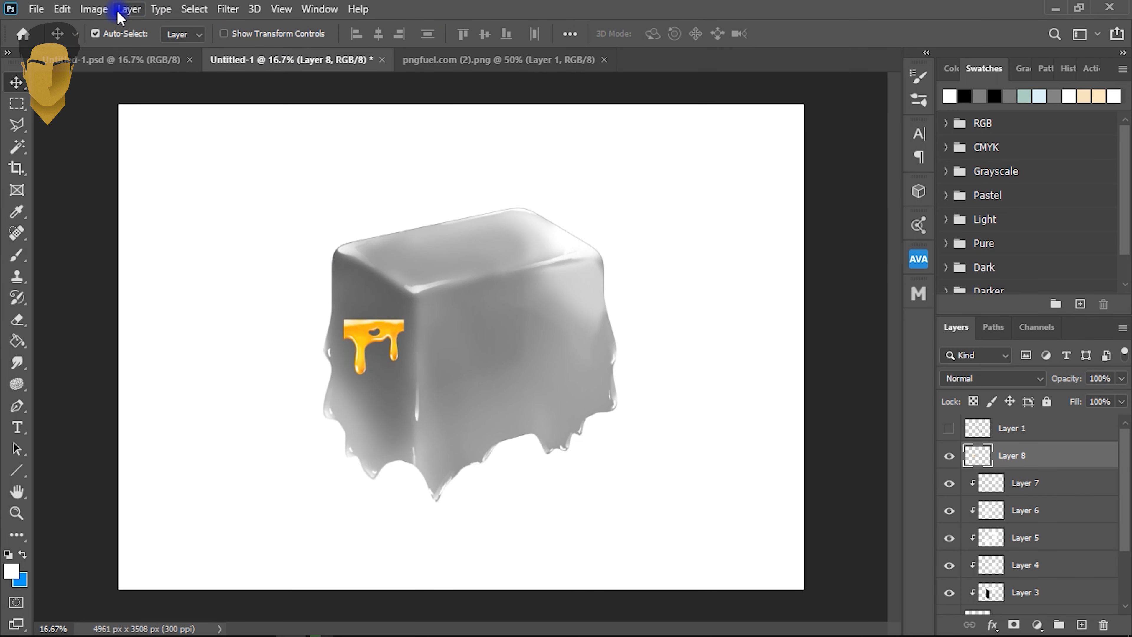
Step: Convert the copied honey drips to grayscale with the Black and White adjustment
left_click(93, 9)
mouse_move(147, 48)
left_click(285, 169)
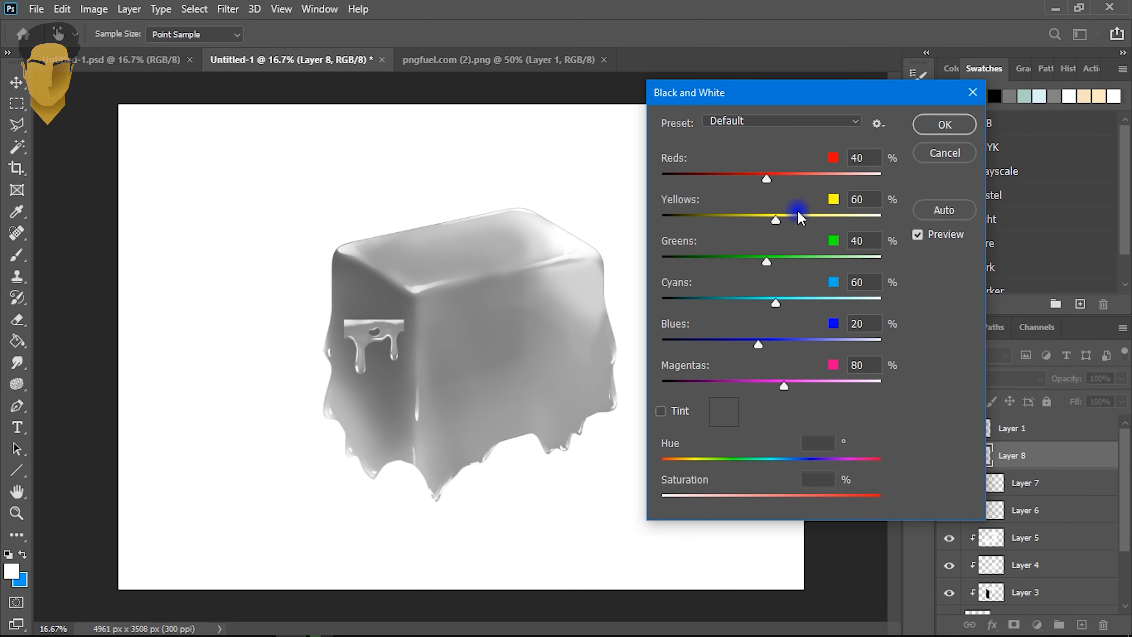
left_click_drag(763, 210, 770, 212)
left_click(942, 123)
Step: Transform the grey drips so they hang from the left face's slanted upper edge and span its width
key("ctrl+t")
left_click_drag(374, 375, 380, 412)
left_click_drag(368, 329, 381, 311)
right_click(384, 322)
left_click(419, 383)
left_click_drag(337, 347, 338, 312)
left_click_drag(437, 347, 404, 364)
right_click(414, 368)
left_click(466, 71)
left_click_drag(379, 332, 370, 311)
left_click_drag(404, 337, 365, 345)
key("Return")
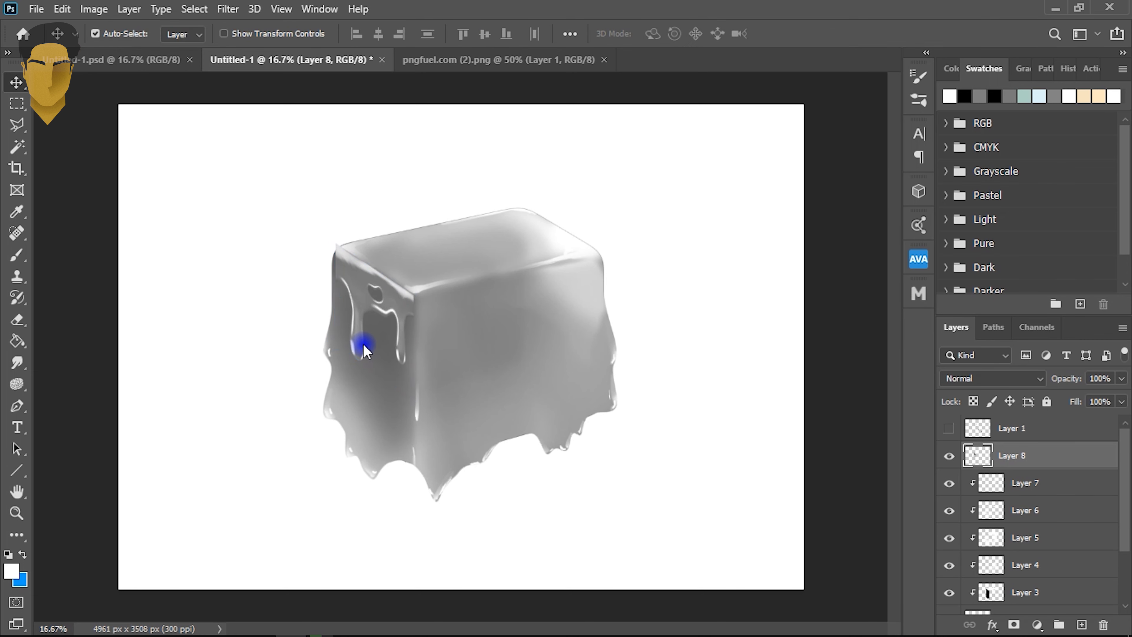
Step: Fine-tune the left-face drips' fit and clip Layer 8 to the cube
scroll(367, 276, "up", 6)
key("ctrl+t")
left_click_drag(311, 288, 298, 314)
key("Return")
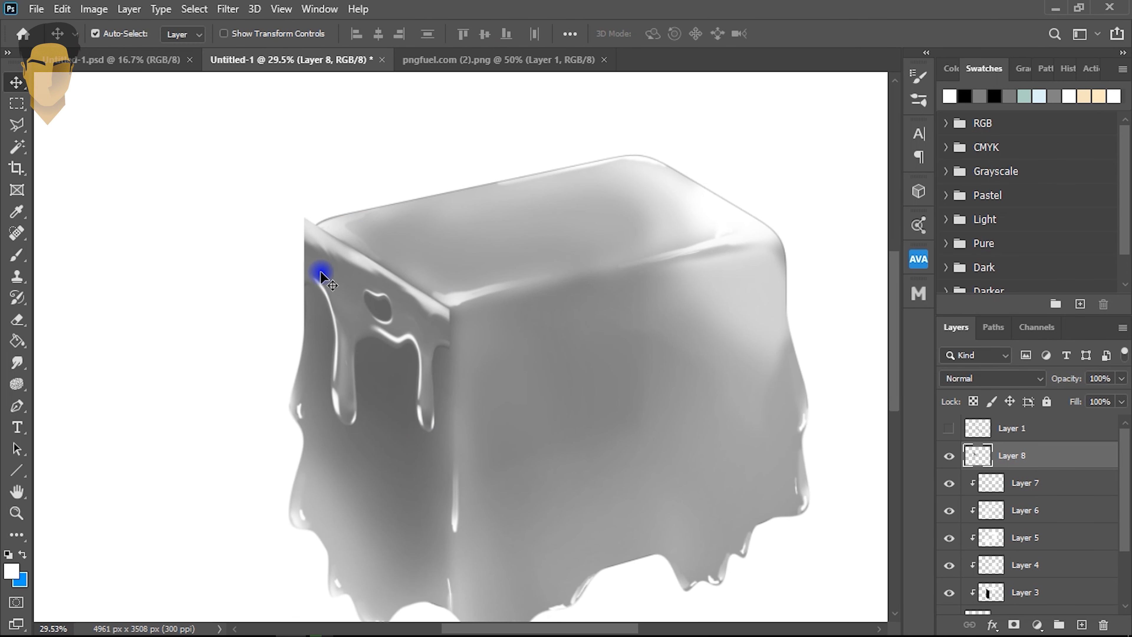
right_click(1058, 453)
left_click(922, 322)
Step: Blend the left-face drips' upper edge into the cube with a 448 px soft eraser, checking against Layer 8 hidden
key("b")
right_click(415, 243)
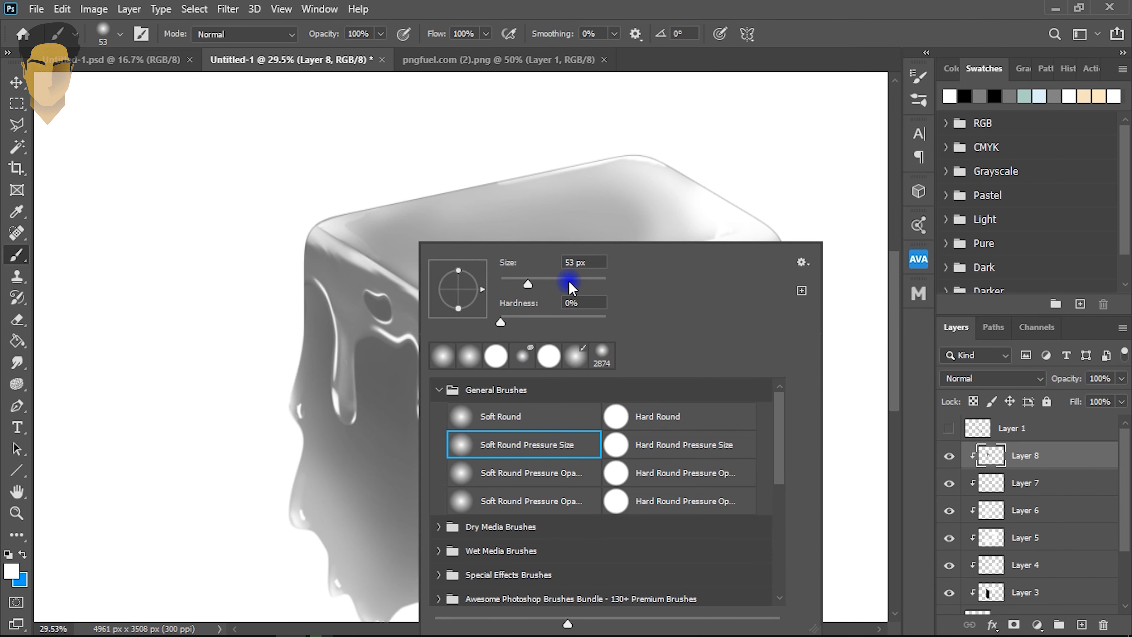
left_click(552, 416)
left_click_drag(570, 284, 588, 284)
left_click(18, 320)
right_click(499, 340)
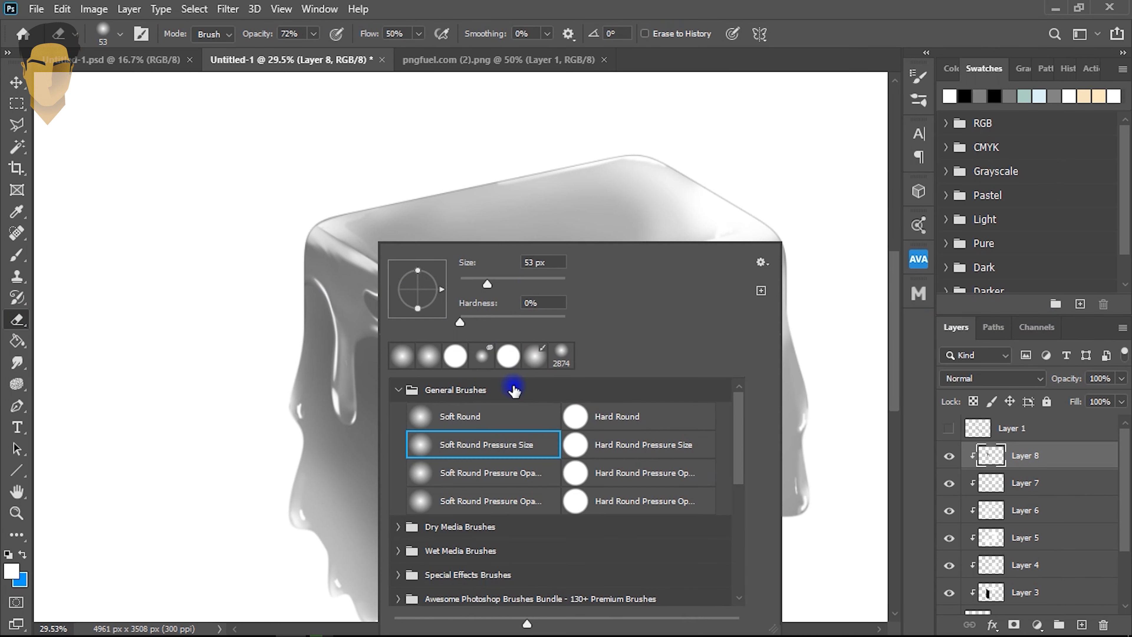
left_click_drag(319, 237, 381, 254)
right_click(429, 255)
left_click(604, 280)
left_click(348, 238)
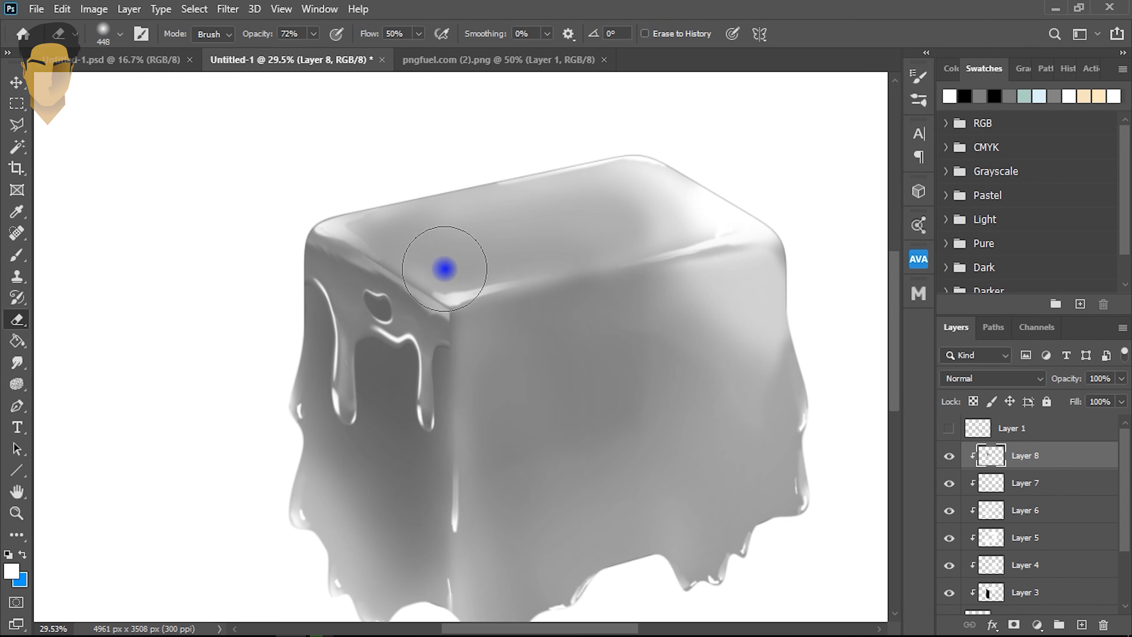
scroll(505, 278, "down", 3)
left_click(949, 456)
left_click(949, 456)
scroll(624, 446, "up", 1)
Step: Copy the whole honey drip strip from pngfuel.com (2).png into the cube document
left_click(499, 59)
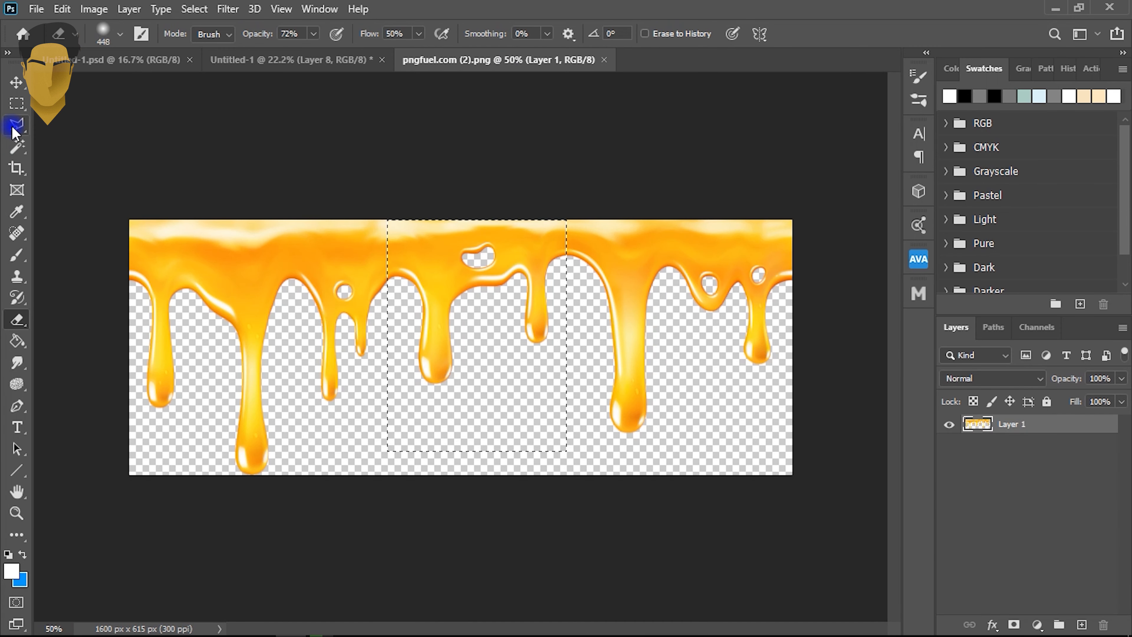
left_click(16, 103)
left_click(16, 83)
left_click_drag(371, 240, 518, 310)
Step: Rotate the honey strip by about -16° and stretch its height to about 136% along the front face's upper edge
key("ctrl+t")
left_click_drag(641, 237, 615, 199)
left_click_drag(563, 243, 578, 215)
left_click_drag(516, 337, 525, 375)
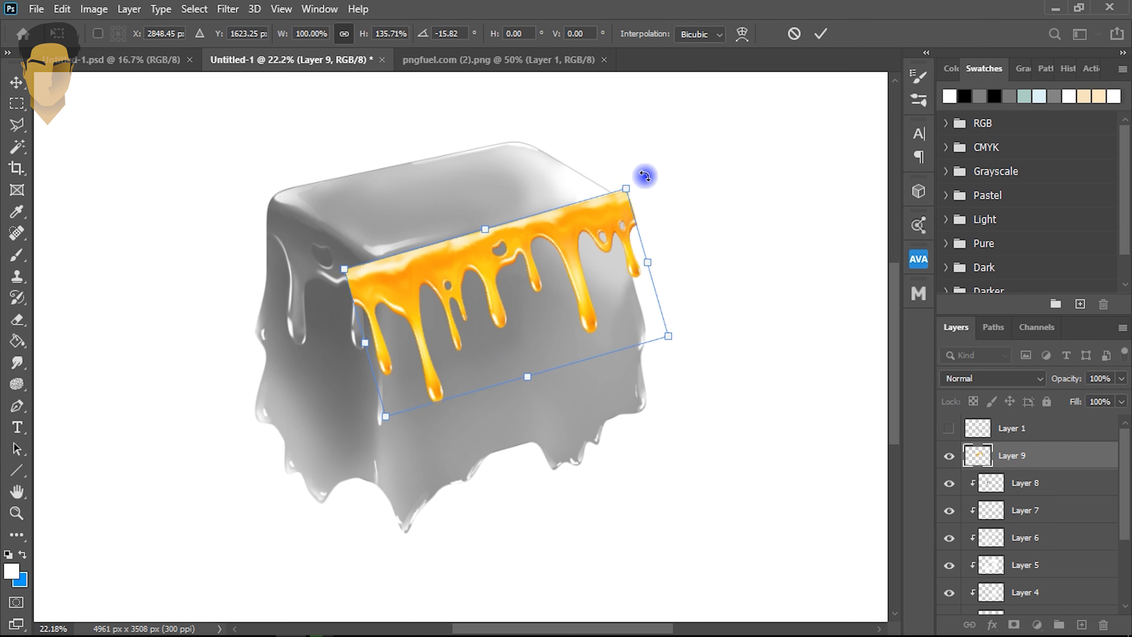
left_click_drag(645, 176, 648, 180)
key("Return")
Step: Distort the honey strip to follow the front face's perspective
key("ctrl+t")
right_click(555, 234)
left_click(594, 298)
left_click_drag(640, 312, 641, 328)
left_click_drag(356, 319, 355, 294)
left_click_drag(642, 223, 628, 201)
left_click_drag(380, 402, 382, 403)
left_click_drag(640, 432, 614, 405)
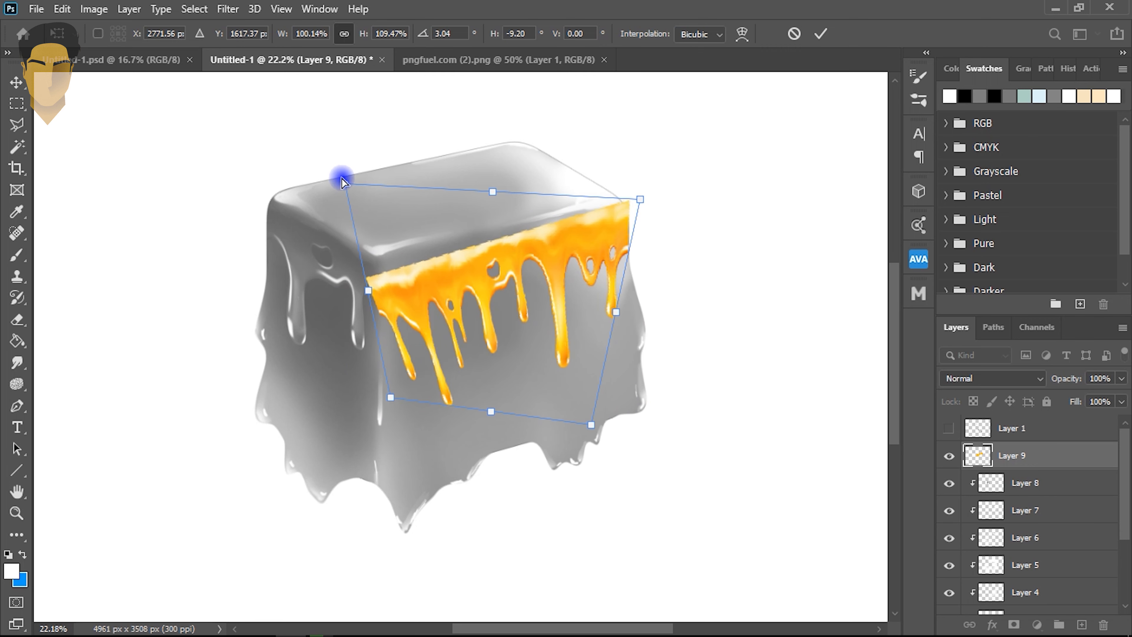
Step: Adjust the strip's corners so its drips hang vertically between the front face's side edges
left_click_drag(342, 182, 335, 164)
left_click_drag(396, 397, 363, 393)
left_click_drag(591, 424, 657, 381)
left_click_drag(350, 279, 364, 306)
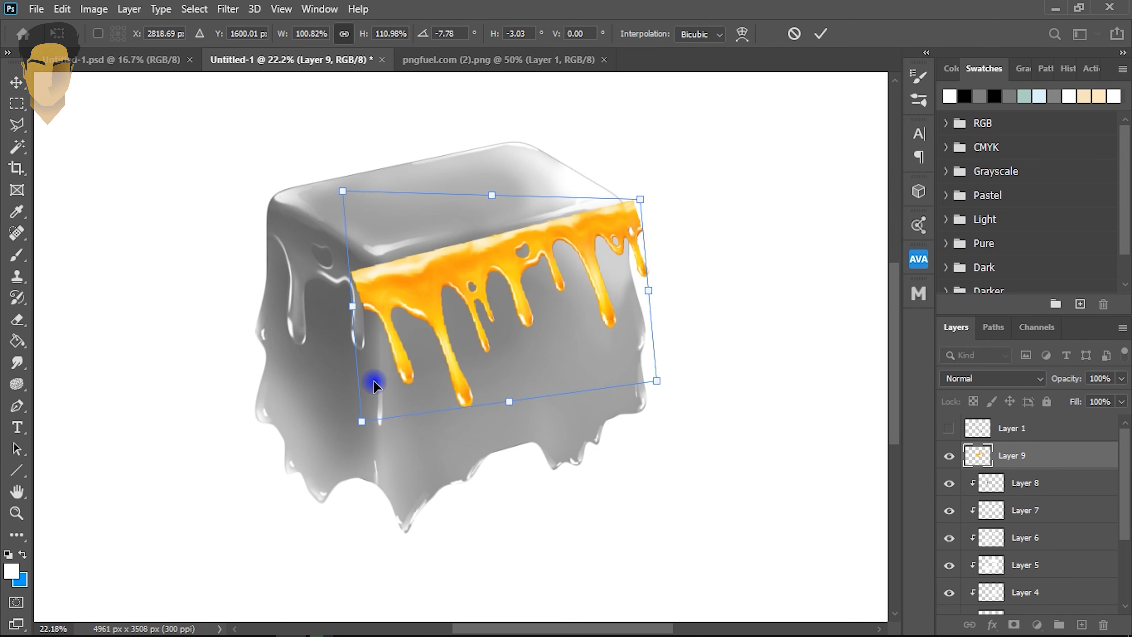
left_click_drag(362, 421, 337, 424)
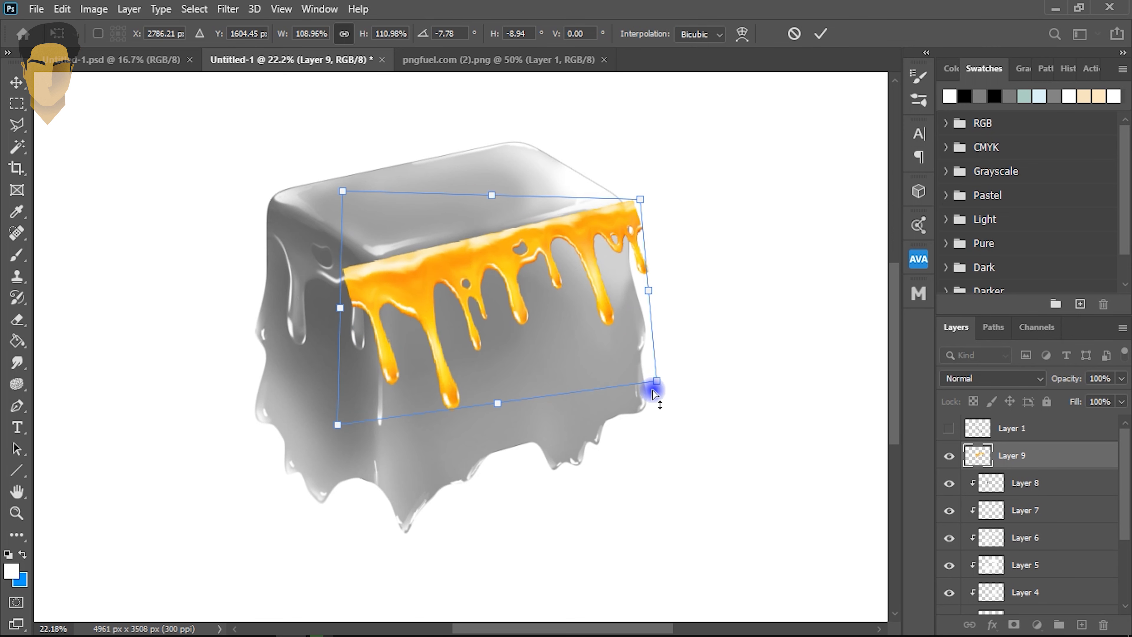
left_click_drag(656, 381, 616, 387)
left_click_drag(342, 190, 389, 180)
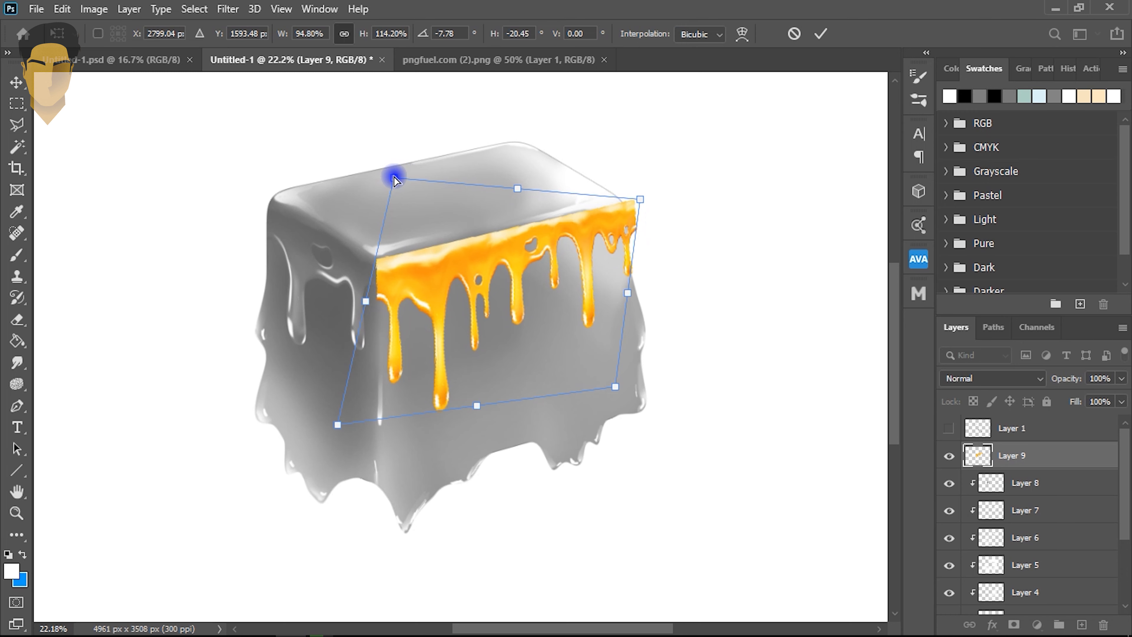
key("Escape")
Step: Stretch the honey strip downward and widen it to the near vertical edge
key("ctrl+t")
left_click_drag(503, 405, 513, 456)
left_click_drag(372, 325, 357, 325)
key("Return")
Step: Convert the front-face honey strip to grayscale with the Black and White adjustment
left_click(94, 9)
mouse_move(189, 50)
left_click(312, 169)
left_click(932, 126)
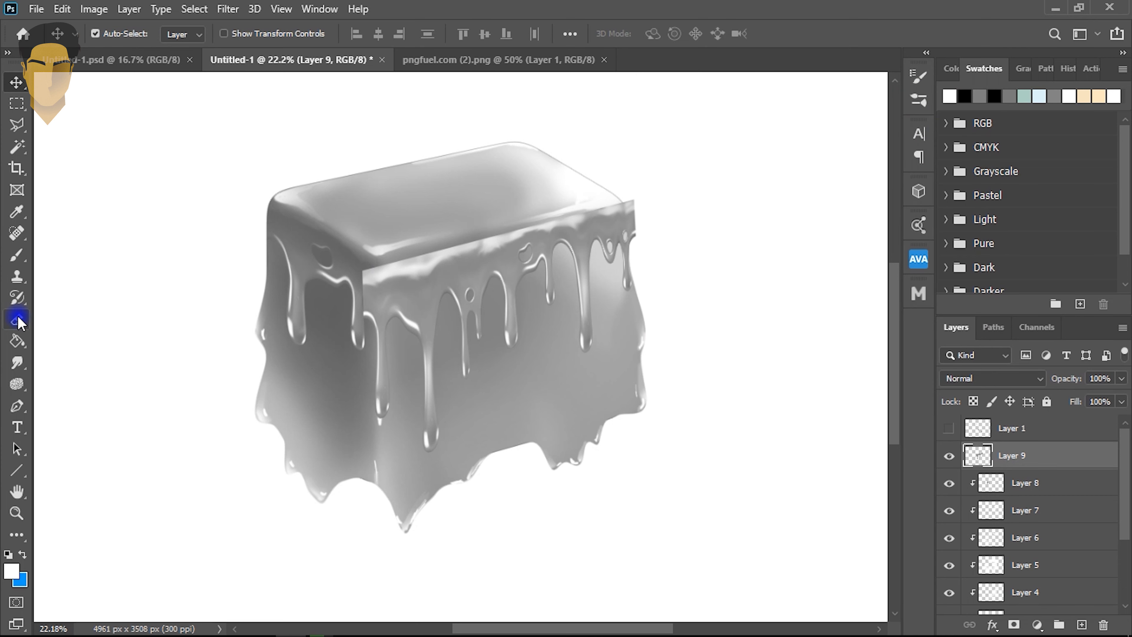
Step: Erase the front strip's hard upper edge with the 448 px eraser and clip Layer 9 to the cube, comparing its visibility
left_click(17, 328)
left_click_drag(353, 260, 637, 194)
right_click(1072, 447)
left_click(944, 318)
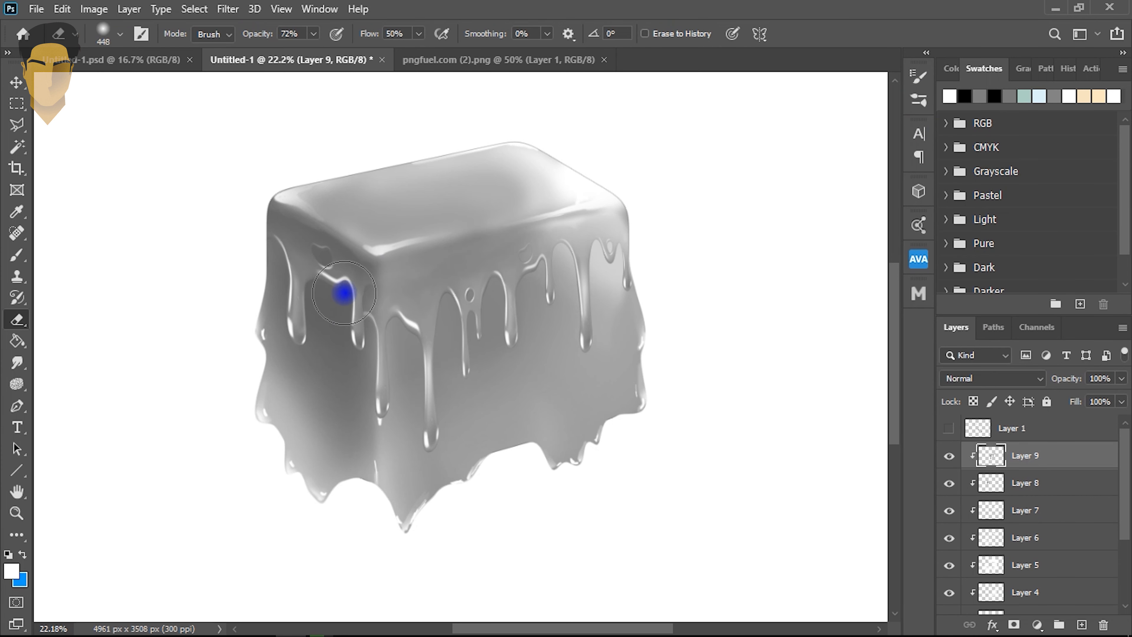
scroll(551, 317, "down", 5)
scroll(508, 404, "up", 7)
scroll(508, 404, "down", 3)
left_click(949, 456)
left_click(949, 457)
scroll(401, 347, "up", 3)
Step: Open pngfuel.com (1).png from the folder and copy a selected drip into the cube document
left_click(475, 60)
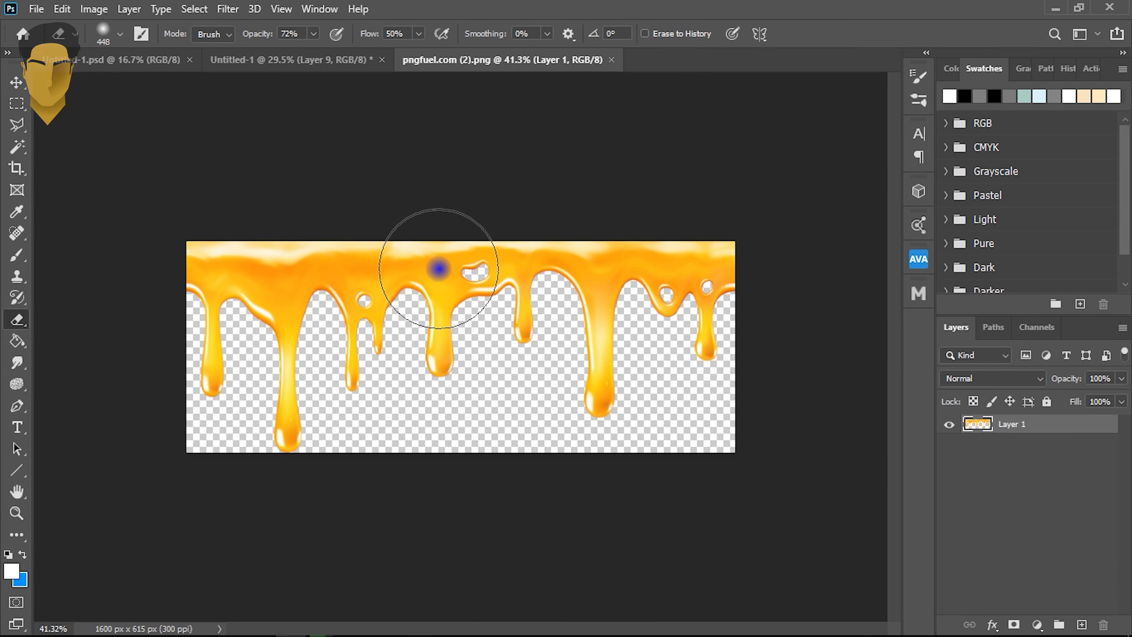
left_click(106, 623)
left_click_drag(450, 126, 598, 392)
key("m")
left_click_drag(99, 180, 253, 436)
left_click_drag(347, 427, 347, 427)
key("v")
left_click_drag(235, 195, 326, 386)
Step: Transform the copied drip to fit over the left face's lowest drip
key("ctrl+t")
right_click(277, 402)
left_click_drag(280, 415, 253, 360)
left_click(300, 156)
left_click_drag(317, 375, 314, 416)
key("Return")
Step: Convert the new lower drip to grayscale with the Black and White adjustment
left_click(95, 9)
left_click(339, 174)
left_click(942, 121)
Step: Erase the lower drip's upper and side edges so it blends into the left face
key("e")
left_click_drag(307, 378, 266, 353)
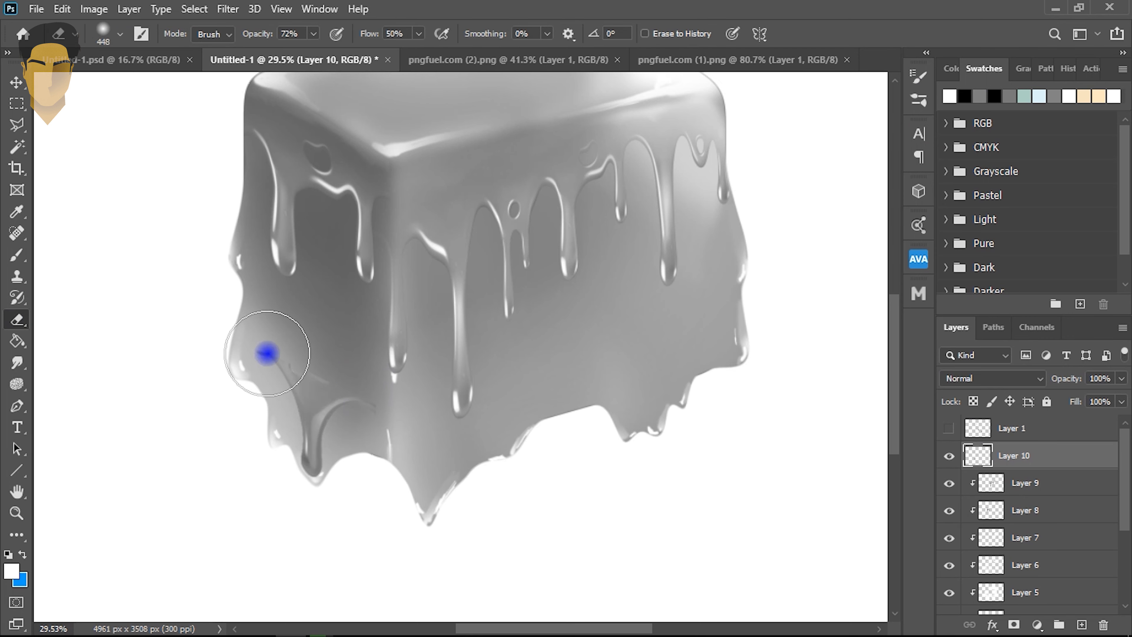
scroll(406, 397, "up", 2)
key("ctrl+t")
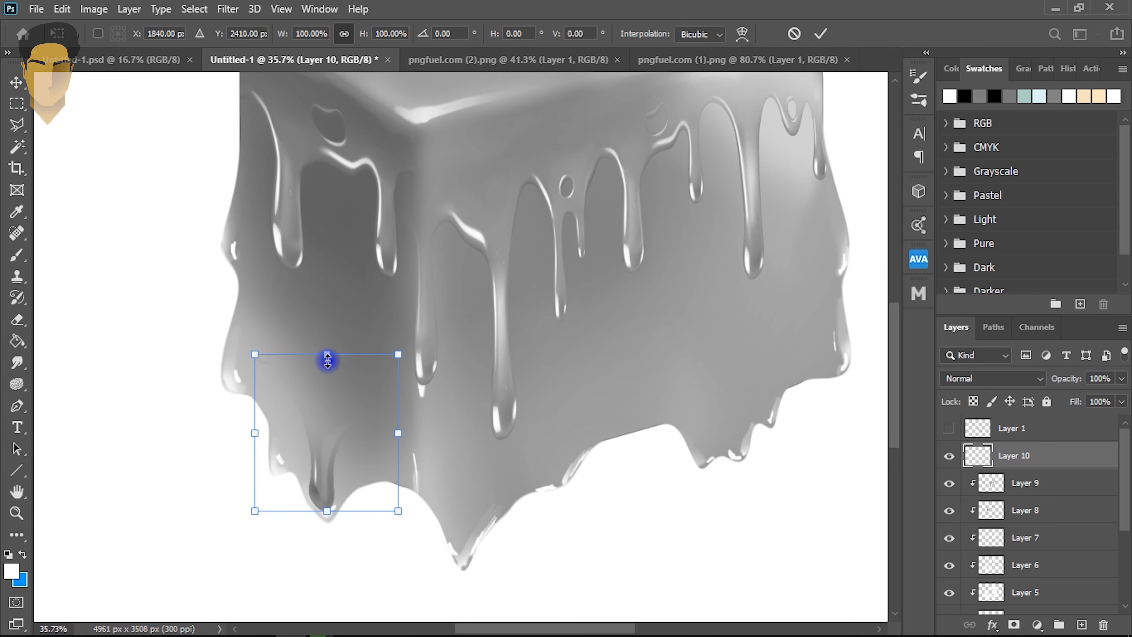
key("Return")
scroll(457, 435, "down", 8)
scroll(371, 448, "up", 7)
scroll(371, 447, "down", 1)
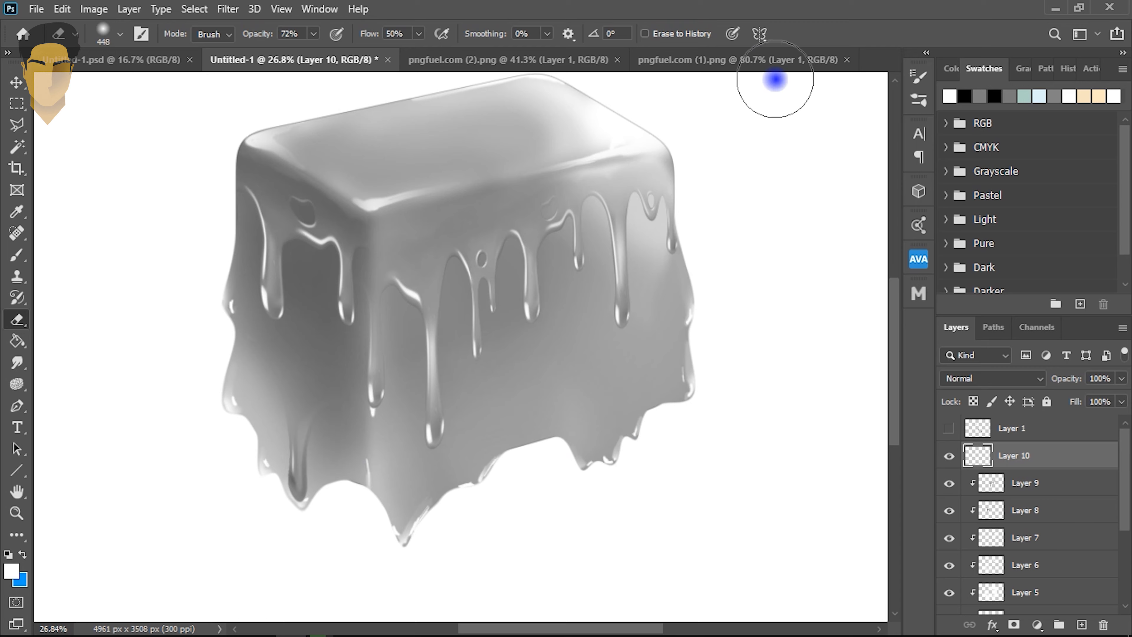
Step: Copy a selected pair of drips from pngfuel.com (1).png into the cube document
left_click(776, 60)
left_click(27, 105)
left_click_drag(337, 180, 610, 344)
key("v")
left_click_drag(497, 281, 583, 427)
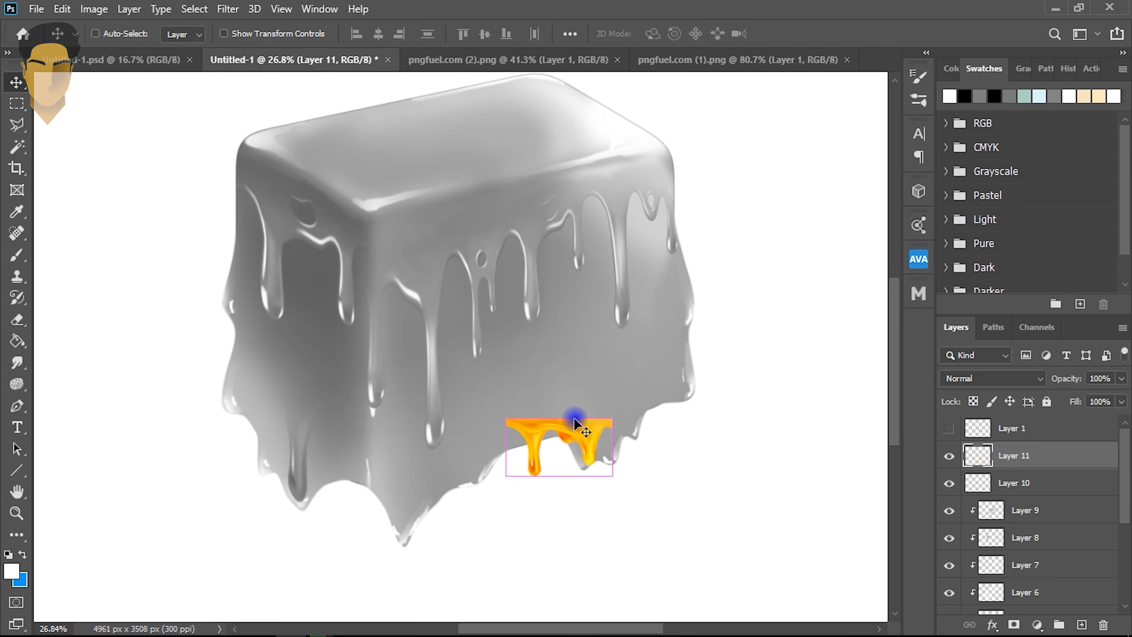
Step: Flip the pasted drips horizontally and rotate them to follow the right face's lower edge
key("ctrl+t")
right_click(575, 423)
left_click(614, 412)
left_click_drag(590, 425, 638, 434)
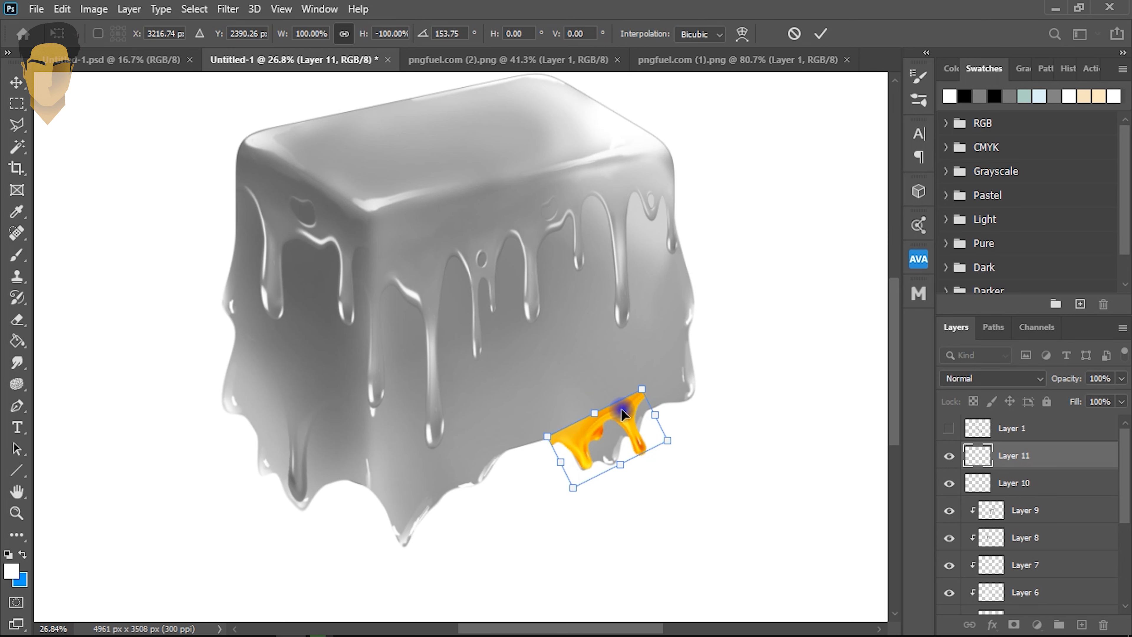
left_click_drag(667, 372, 663, 379)
key("Return")
Step: Delete the unneeded left part of the pasted drips, keeping only the narrow right drip
scroll(628, 415, "up", 5)
key("m")
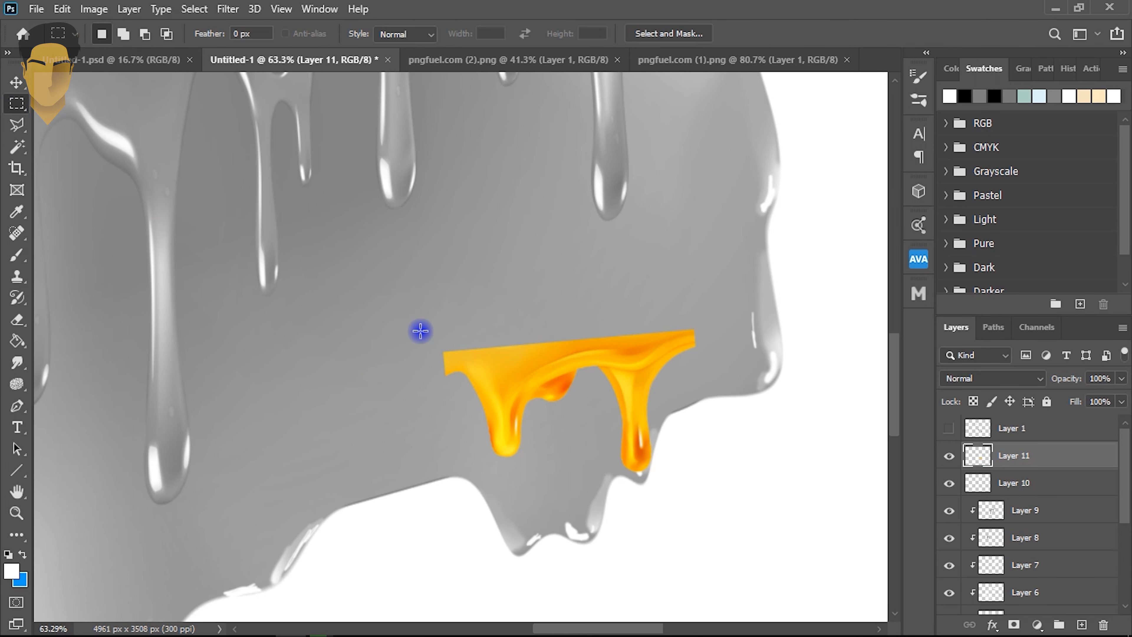
left_click_drag(587, 484, 588, 484)
key("Delete")
key("ctrl+d")
Step: Transform the remaining drip to fit the small drip near the right face's lower right corner
scroll(678, 418, "down", 5)
key("ctrl+t")
left_click_drag(655, 386, 651, 359)
key("Return")
Step: Convert the small drip to grayscale with Black & White and erase its upper edge to blend it in
left_click(93, 9)
mouse_move(184, 51)
left_click(311, 169)
key("Return")
key("e")
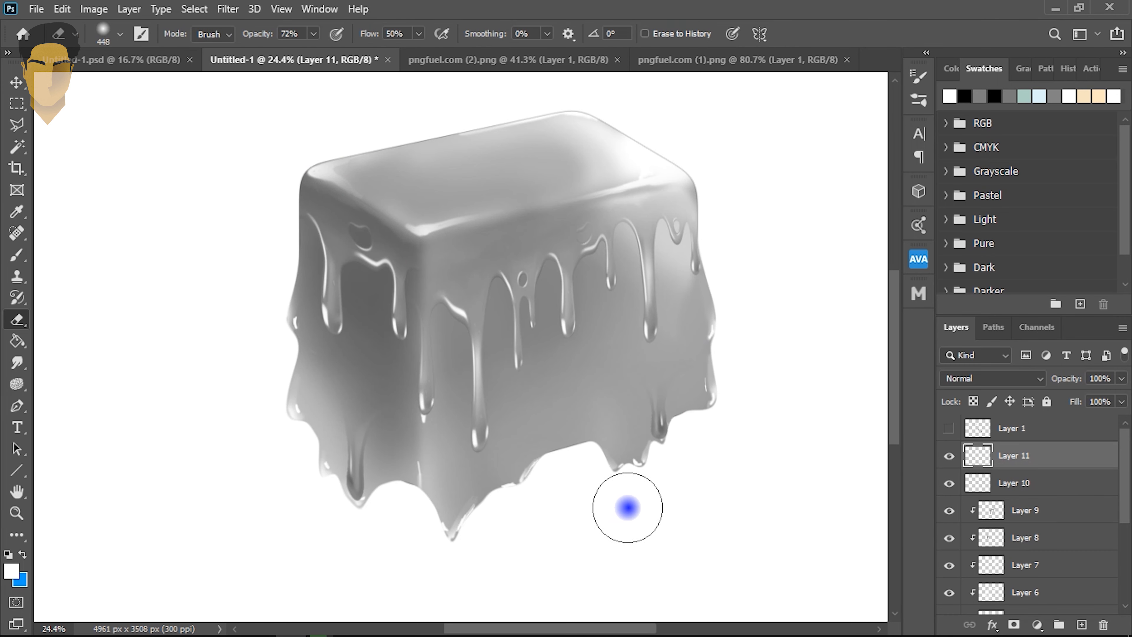
Step: Copy another selected drip from pngfuel.com (1).png onto the lower part of the right face
left_click(738, 60)
key("m")
left_click_drag(660, 180, 493, 303)
key("v")
left_click_drag(565, 232, 639, 411)
Step: Flip the new drip horizontally, then enlarge and rotate it to fit the drip beside the right face's bottom notch
scroll(627, 450, "up", 5)
key("ctrl+t")
right_click(631, 449)
left_click(678, 419)
left_click_drag(601, 355, 584, 359)
left_click_drag(601, 392, 577, 340)
left_click_drag(548, 425, 533, 422)
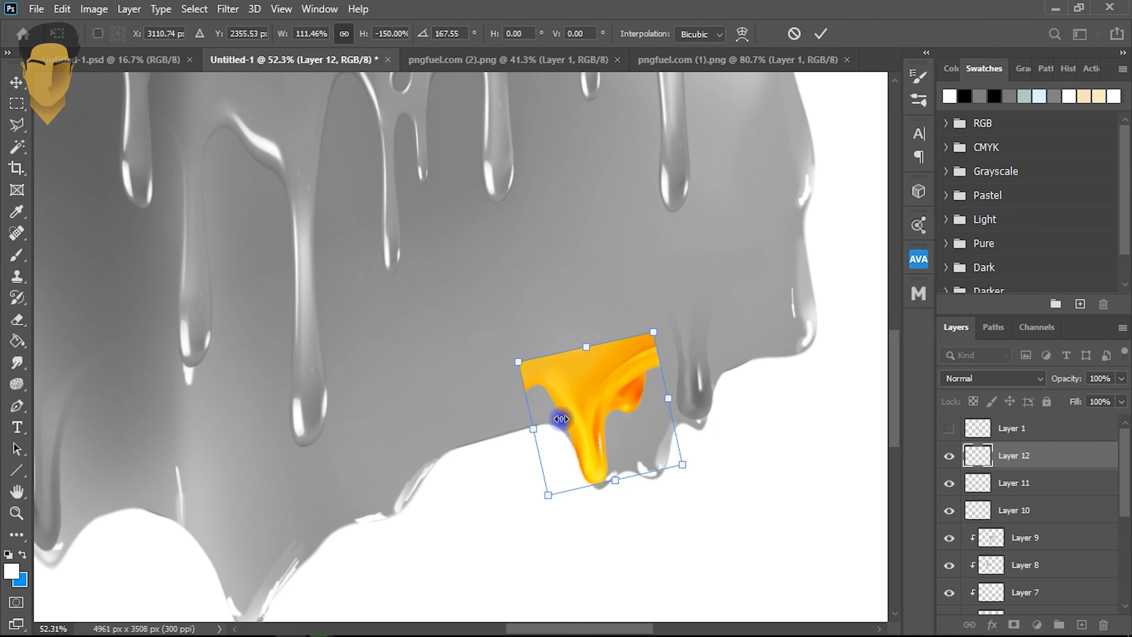
key("Return")
Step: Convert the drip on Layer 12 to grayscale with the Black & White adjustment
left_click(95, 9)
mouse_move(78, 48)
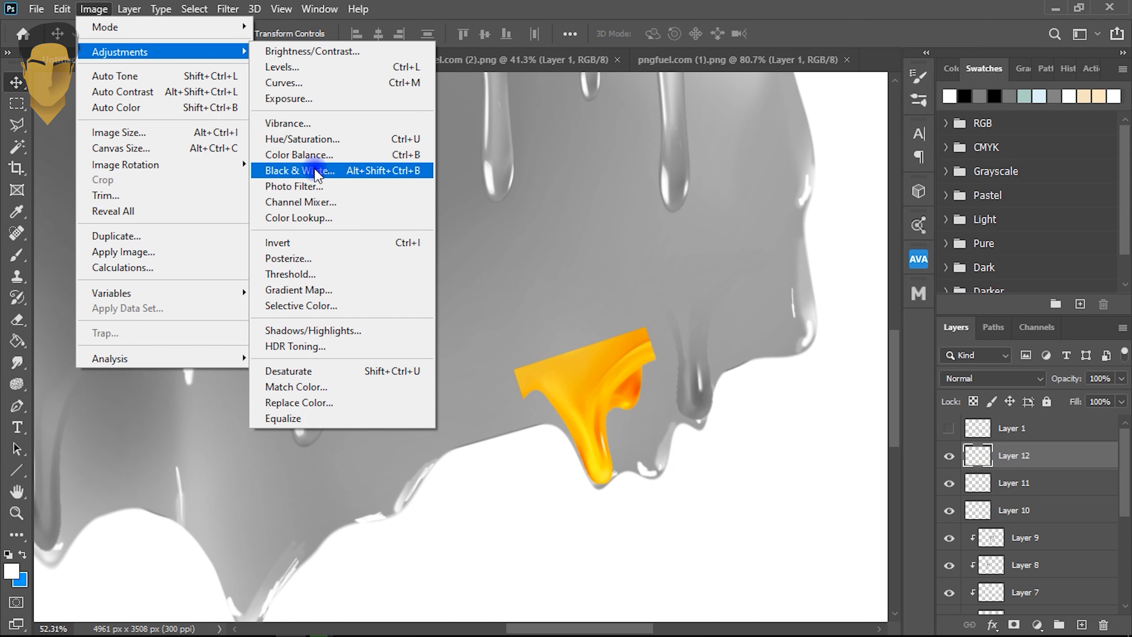
left_click(321, 170)
left_click(939, 124)
Step: Erase the upper and side edges of the Layer 12 drip so it blends into the right face
key("e")
left_click_drag(575, 337, 587, 306)
right_click(613, 242)
left_click_drag(786, 281, 769, 281)
key("Return")
left_click_drag(528, 341, 626, 348)
scroll(511, 325, "down", 5)
scroll(558, 420, "up", 3)
key("alt+bracketleft")
Step: Select Layer 10 and close both pngfuel.com drip documents
left_click(1023, 510)
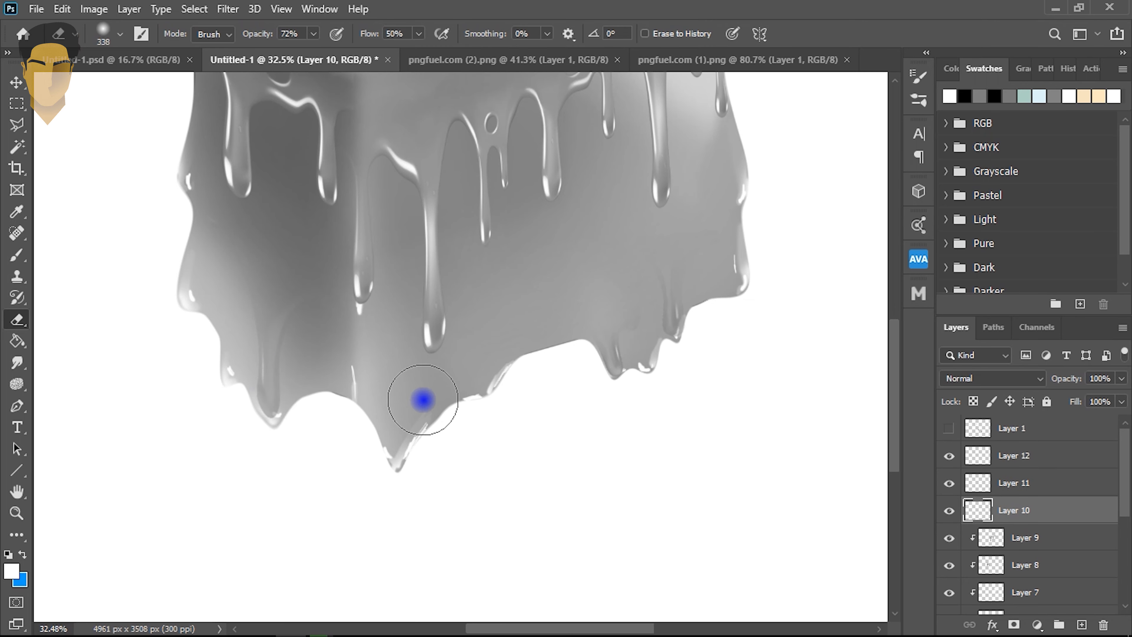
scroll(498, 470, "down", 3)
scroll(468, 455, "up", 1)
scroll(468, 455, "up", 1)
scroll(579, 437, "down", 2)
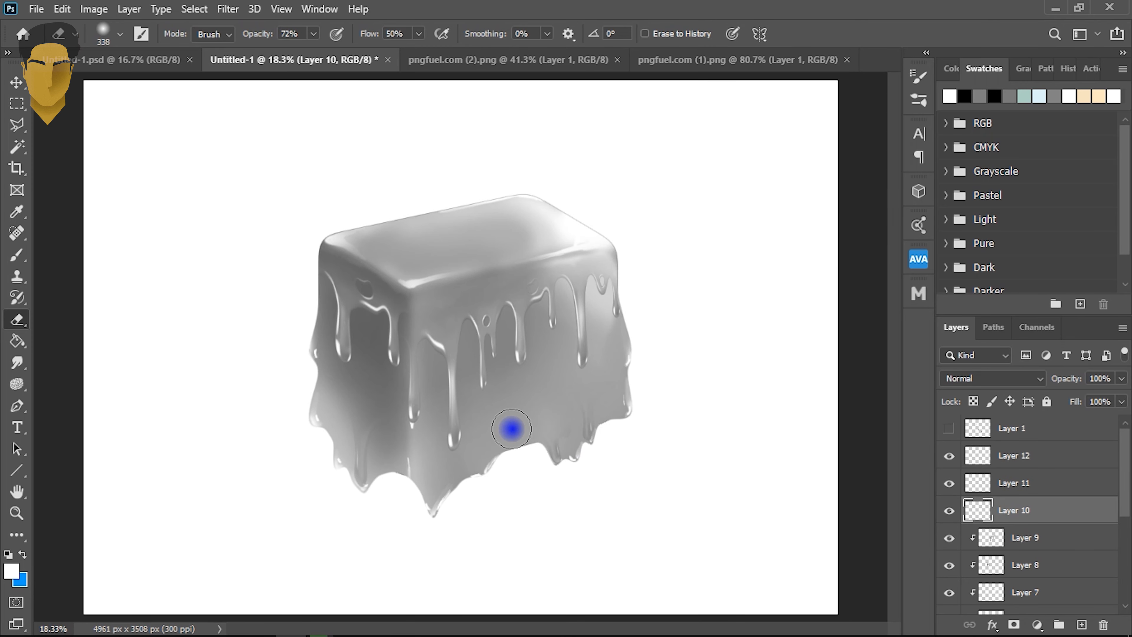
left_click(617, 60)
left_click(618, 60)
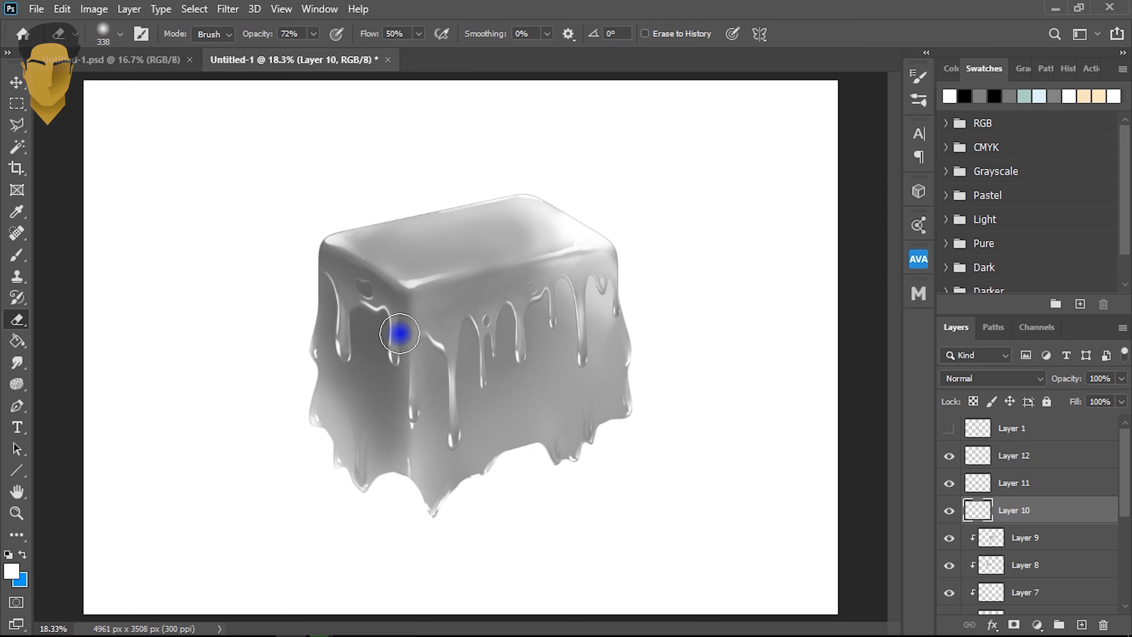
Step: Open Ice-cubes-heat-temperature-rises-melting-ice.jpg and copy the upper part of the topmost ice cube into the cube document
left_click(110, 626)
left_click_drag(264, 133, 910, 424)
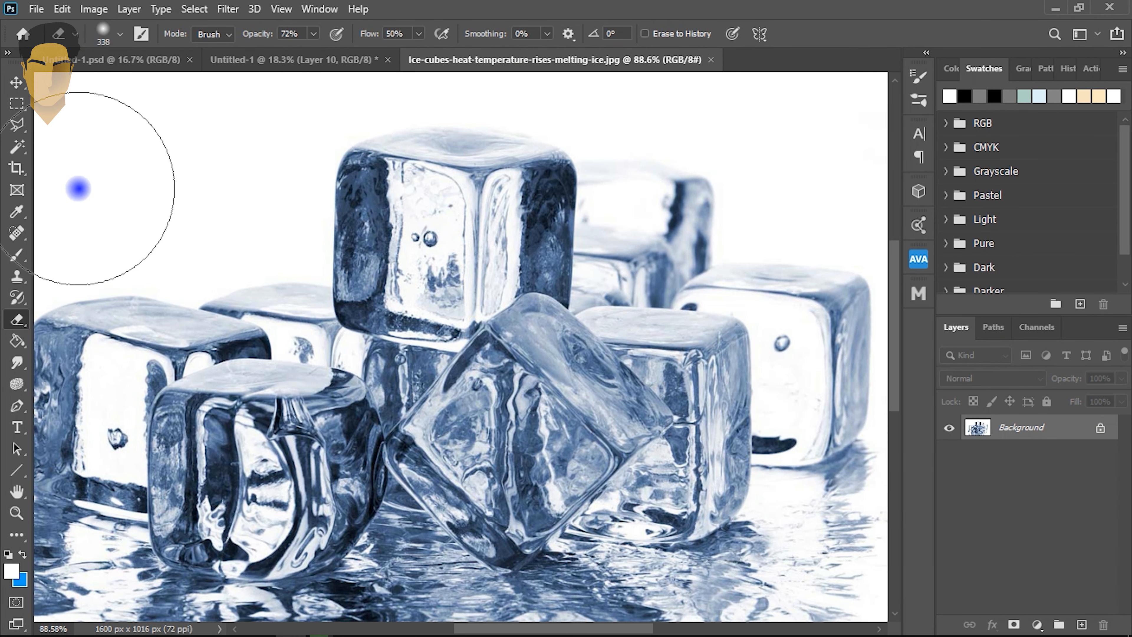
key("m")
left_click_drag(303, 103, 335, 145)
left_click_drag(590, 294, 591, 295)
key("v")
left_click_drag(310, 164, 480, 182)
Step: Enlarge the ice cube copy over the honey cube and flip it horizontally, with its layer at 62% opacity
key("ctrl+t")
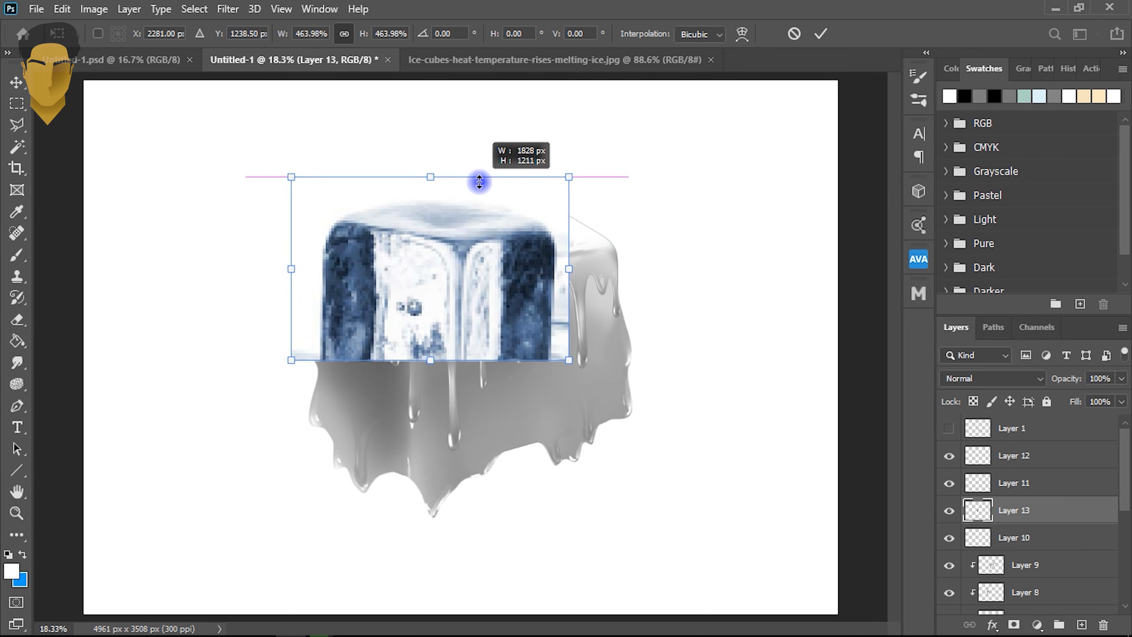
left_click_drag(486, 250, 501, 263)
left_click_drag(1074, 378, 1052, 377)
right_click(452, 313)
left_click_drag(505, 288, 505, 330)
left_click(500, 593)
Step: Distort the ice cube copy so its corners and front edge follow the honey cube's perspective
right_click(505, 321)
left_click(565, 382)
left_click_drag(577, 241, 678, 159)
left_click_drag(305, 223, 299, 143)
left_click_drag(305, 407, 287, 410)
left_click_drag(582, 407, 662, 404)
left_click_drag(679, 223, 641, 207)
left_click_drag(305, 141, 312, 174)
left_click_drag(480, 191, 476, 173)
left_click_drag(485, 323, 441, 327)
left_click_drag(251, 174, 321, 194)
left_click_drag(243, 411, 305, 410)
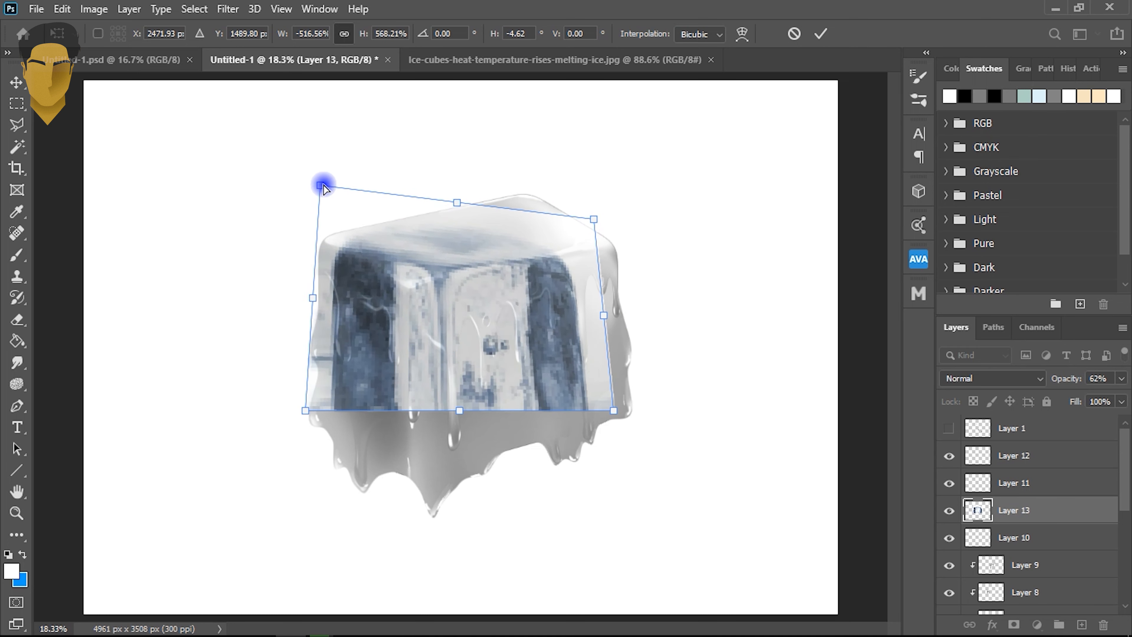
left_click_drag(324, 186, 304, 182)
left_click_drag(306, 409, 289, 410)
left_click_drag(531, 364, 513, 363)
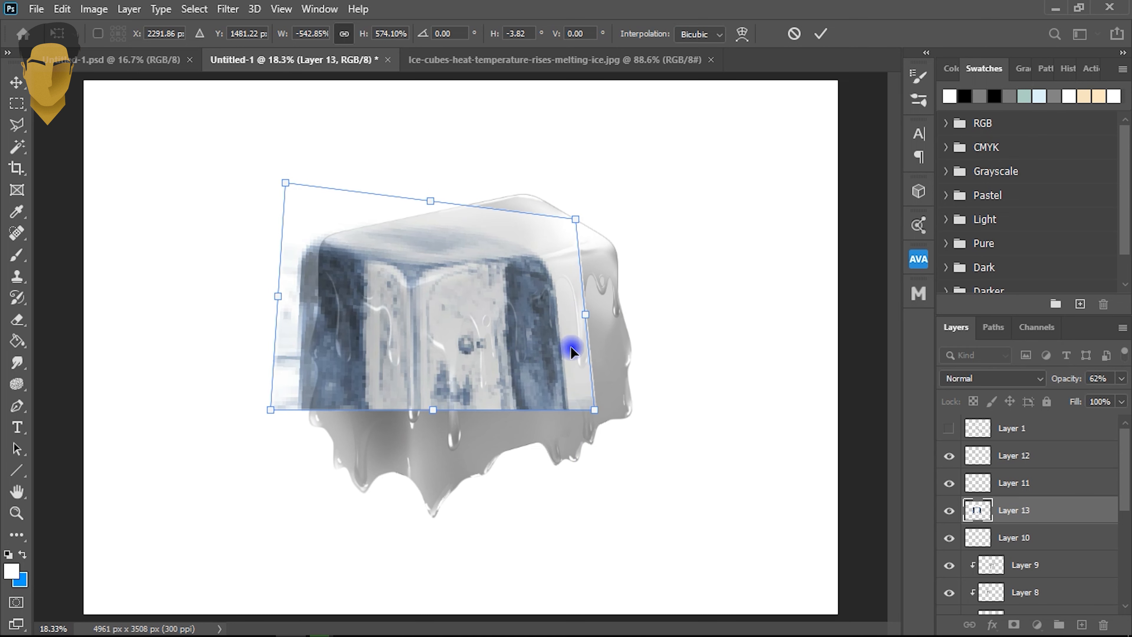
key("Return")
Step: Restore Layer 13 to 100% opacity and convert it to grayscale with the default Black & White adjustment
scroll(491, 311, "up", 5)
scroll(466, 321, "down", 4)
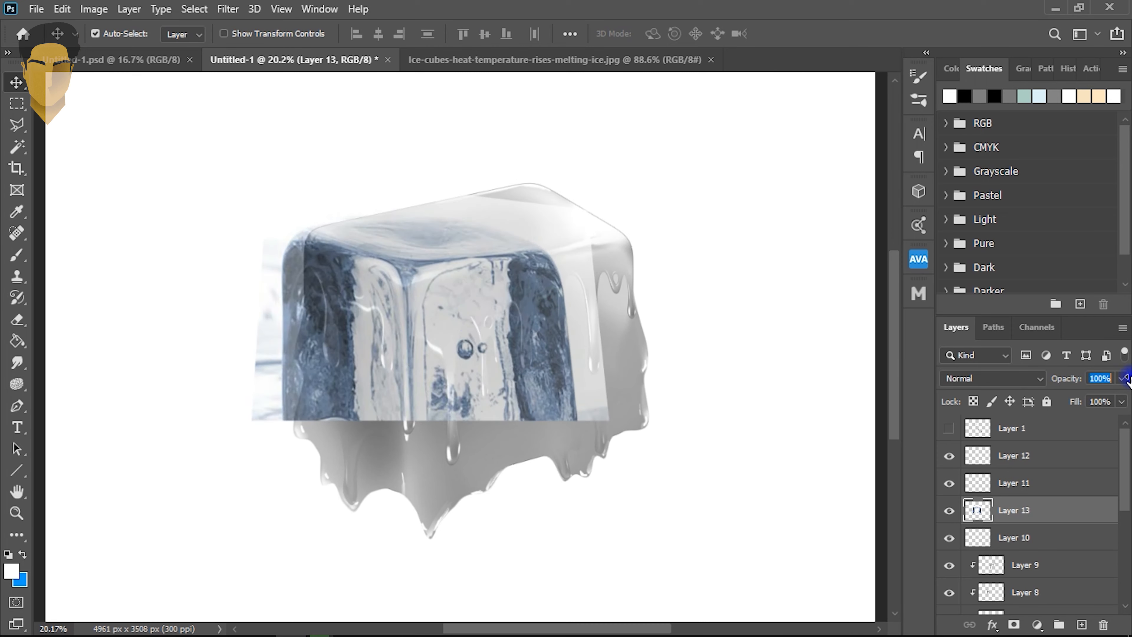
left_click_drag(1078, 379, 1127, 379)
left_click(95, 10)
mouse_move(107, 51)
left_click(408, 173)
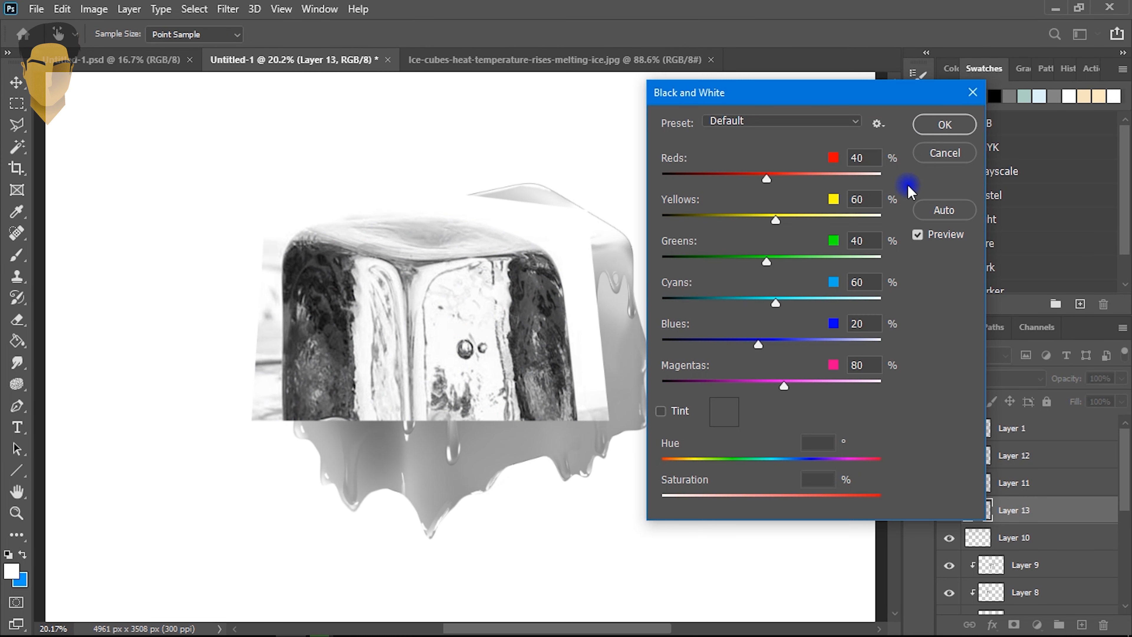
left_click(941, 126)
Step: Move Layer 13 below Layer 10 and set its blend mode to Soft Light
scroll(1013, 508, "down", 2)
left_click_drag(1018, 459, 1015, 485)
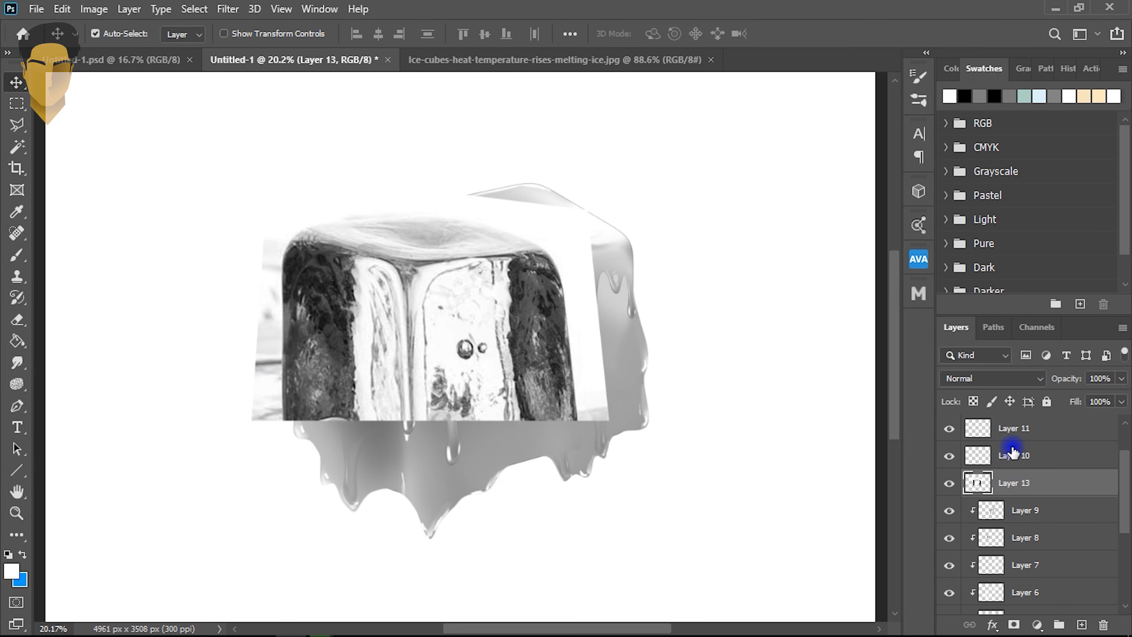
left_click(1006, 383)
left_click(972, 436)
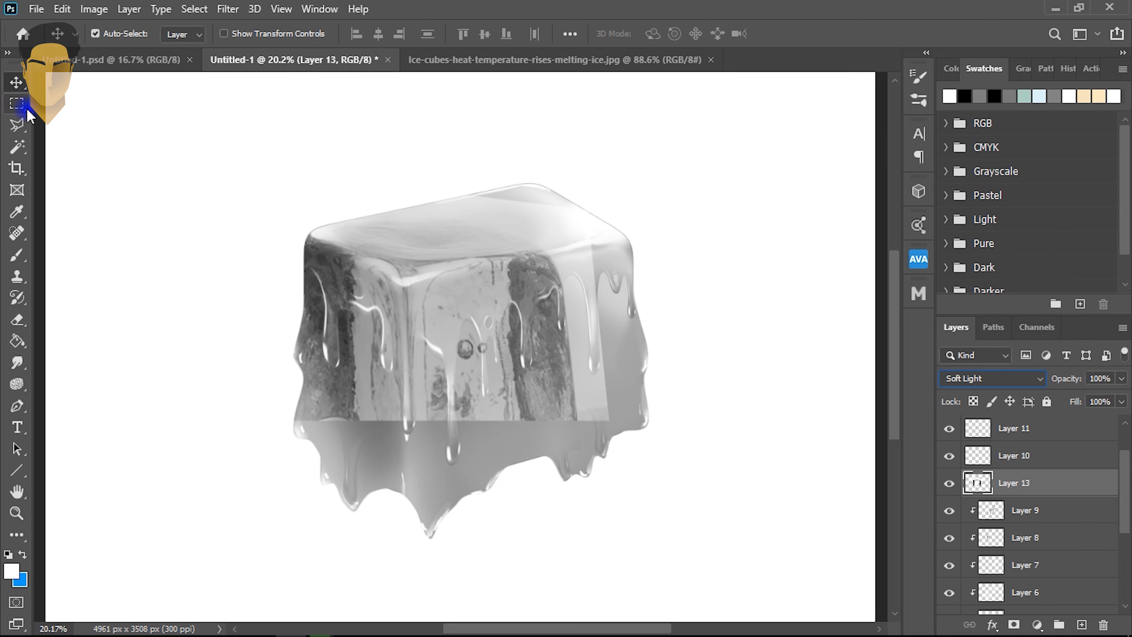
Step: Erase the ice texture's hard edges and most of the top and right faces with a very large soft eraser
left_click(17, 320)
right_click(465, 242)
left_click(626, 277)
mouse_move(565, 213)
left_mouse_down()
mouse_move(434, 189)
mouse_move(375, 202)
left_mouse_up()
mouse_move(611, 342)
left_mouse_down()
mouse_move(581, 389)
mouse_move(311, 430)
left_mouse_up()
right_click(578, 363)
left_click(756, 283)
left_click_drag(535, 409, 634, 366)
left_click_drag(369, 463, 202, 505)
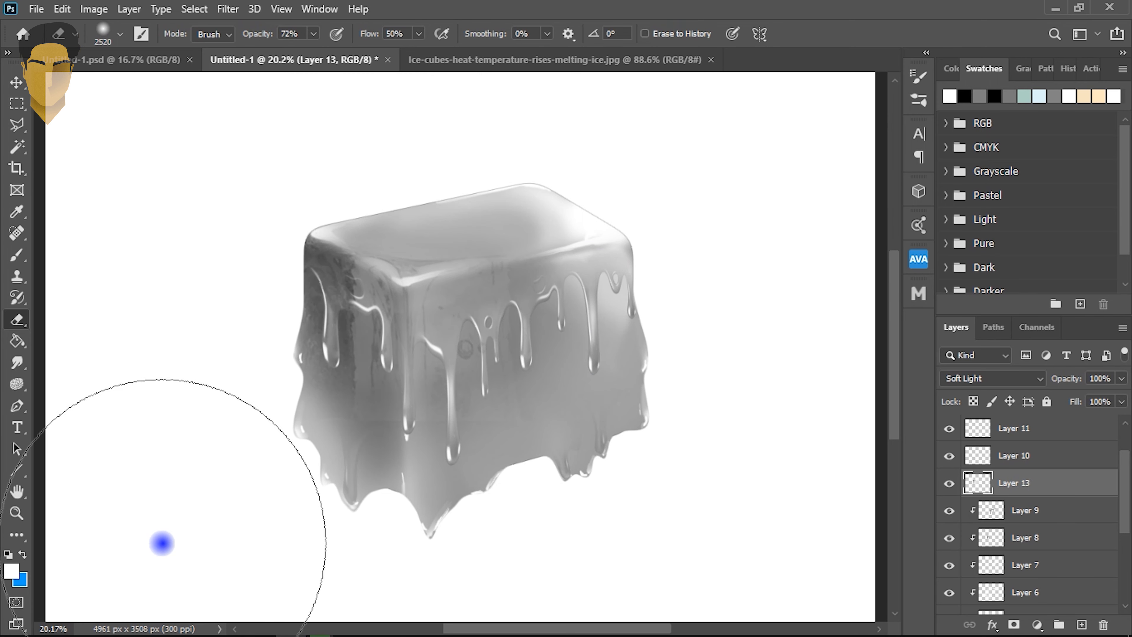
Step: Erase the leftover ice texture along the top face's front edge with a 199 px eraser
scroll(356, 397, "down", 4)
scroll(356, 397, "up", 6)
right_click(447, 364)
left_click_drag(616, 278, 557, 278)
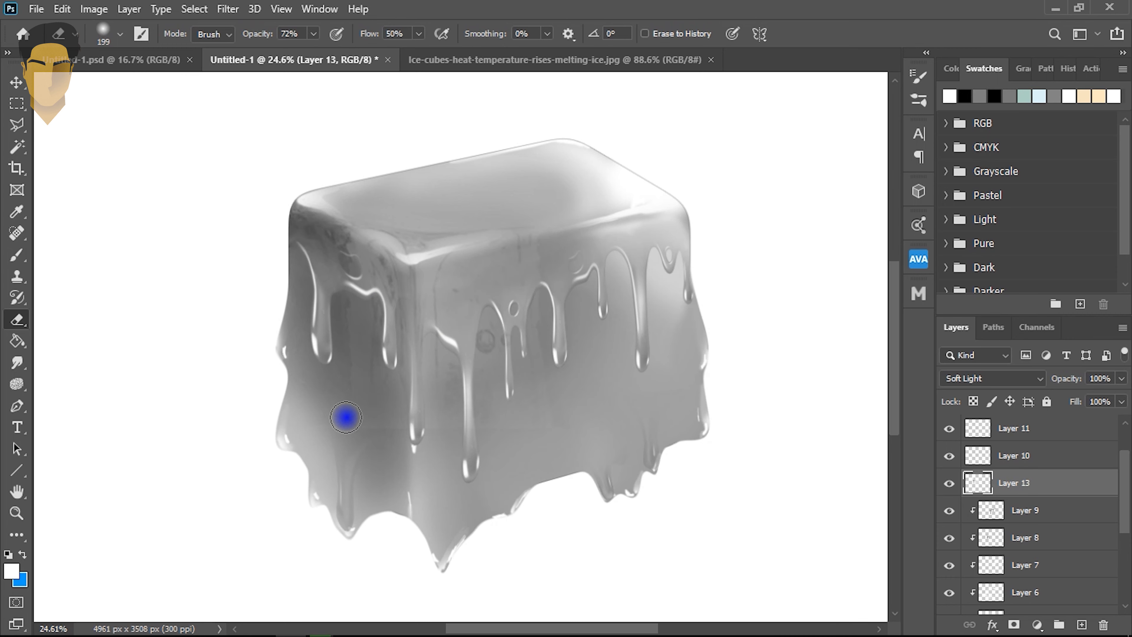
left_click_drag(456, 245, 451, 265)
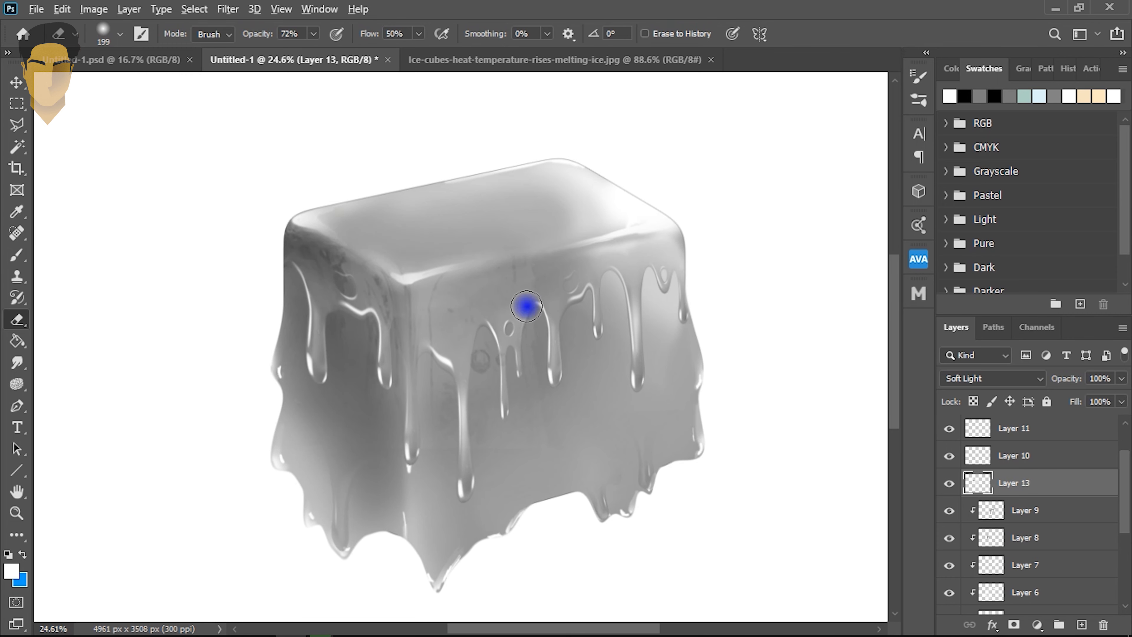
scroll(526, 306, "down", 2)
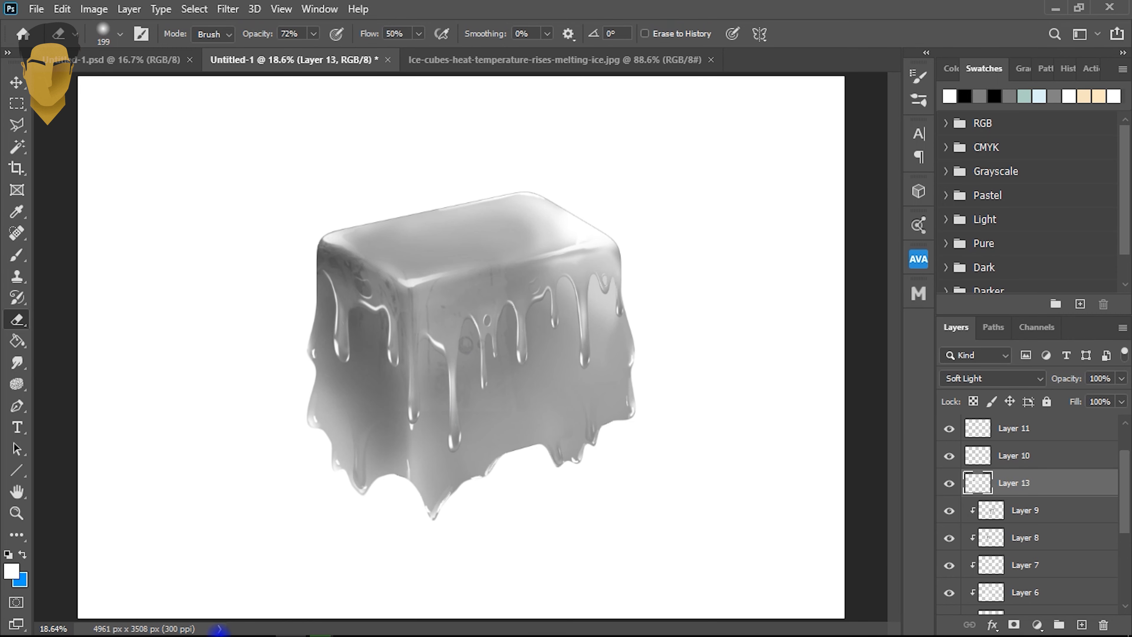
Step: Place the stock-photo fluid-honey-texture image over the cube's right face, rotated about -14.44°
left_click(106, 623)
left_click_drag(633, 147, 533, 420)
key("v")
left_click_drag(467, 395, 524, 425)
mouse_move(536, 415)
left_mouse_down()
mouse_move(548, 396)
mouse_move(548, 429)
left_mouse_up()
key("ctrl+t")
left_click_drag(650, 305, 624, 277)
left_click_drag(588, 352, 574, 343)
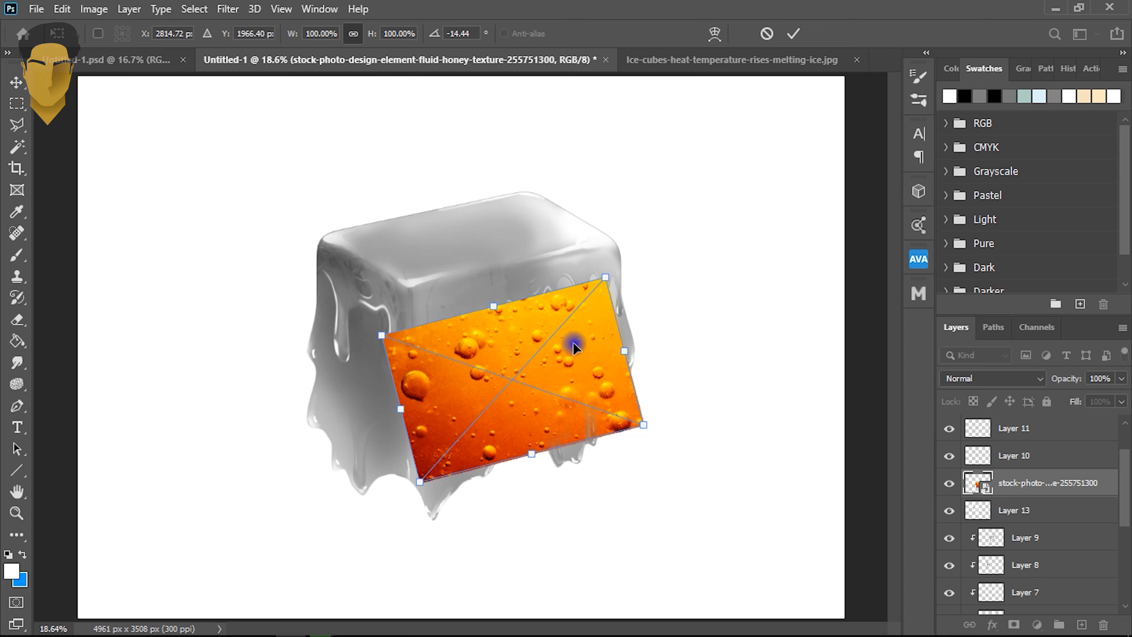
key("Return")
Step: Convert the honey texture to grayscale with the default Black & White adjustment and set its blend mode to Soft Light
left_click(94, 9)
mouse_move(89, 48)
left_click(303, 166)
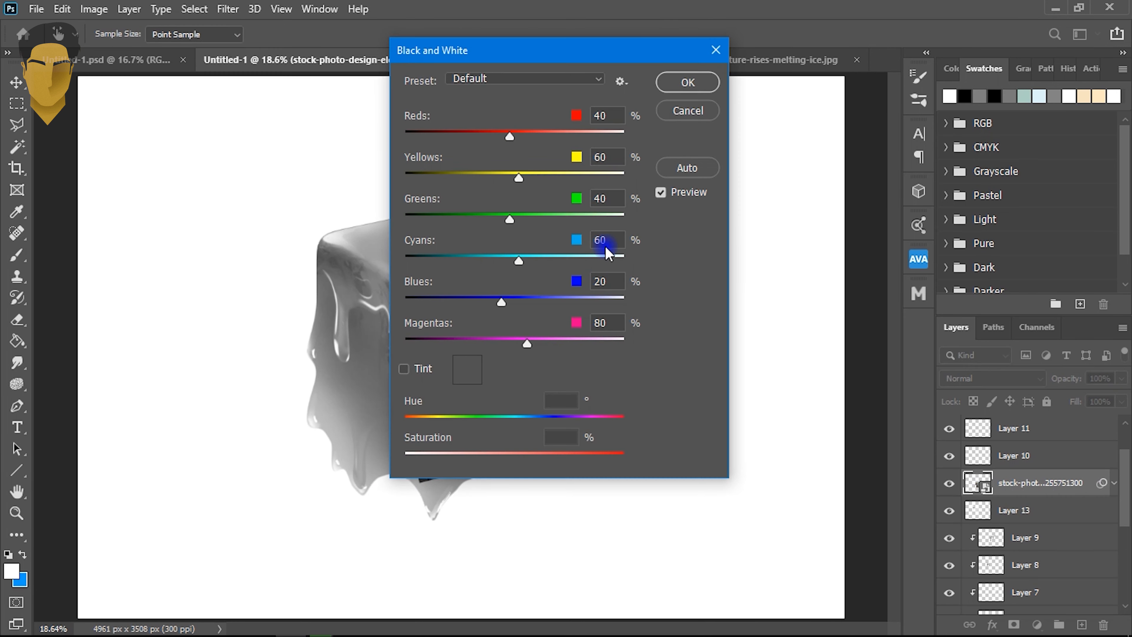
left_click(675, 84)
left_click(1021, 384)
left_click(973, 435)
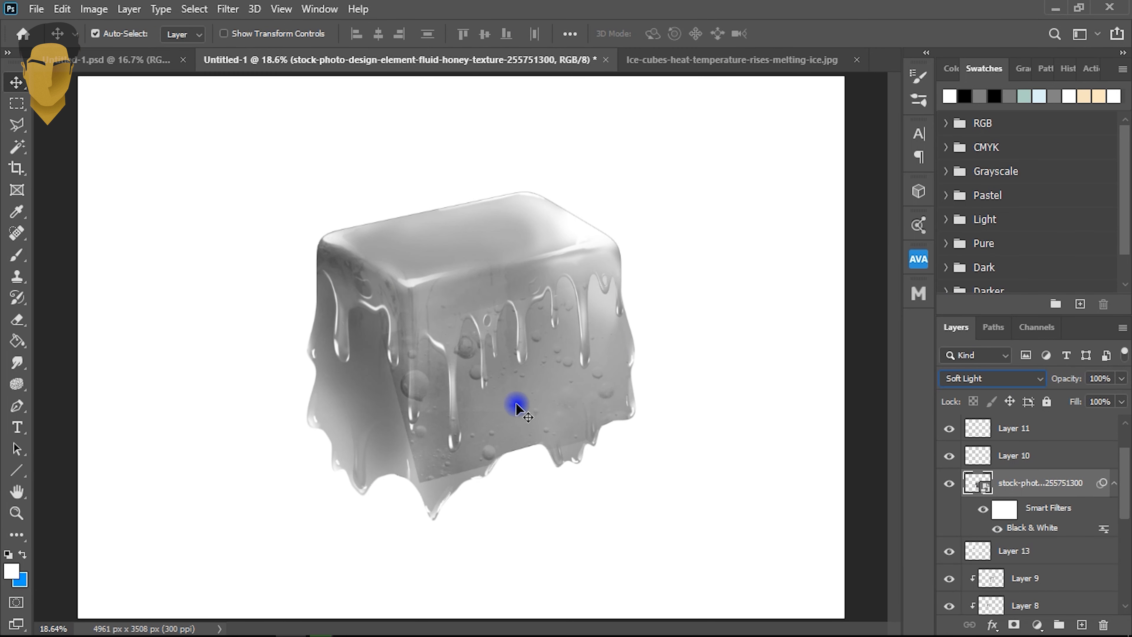
Step: Rasterize the honey texture layer and clip it to the cube, directly below Layer 13
right_click(1059, 488)
left_click(918, 320)
left_click_drag(1057, 509, 1060, 509)
right_click(1100, 510)
left_click(963, 382)
Step: Enlarge and distort the honey texture so its bubbles cover the whole right face in perspective
key("ctrl+t")
left_click_drag(510, 486, 511, 520)
right_click(493, 365)
left_click(534, 115)
left_click_drag(357, 274, 414, 184)
left_click_drag(358, 185, 431, 149)
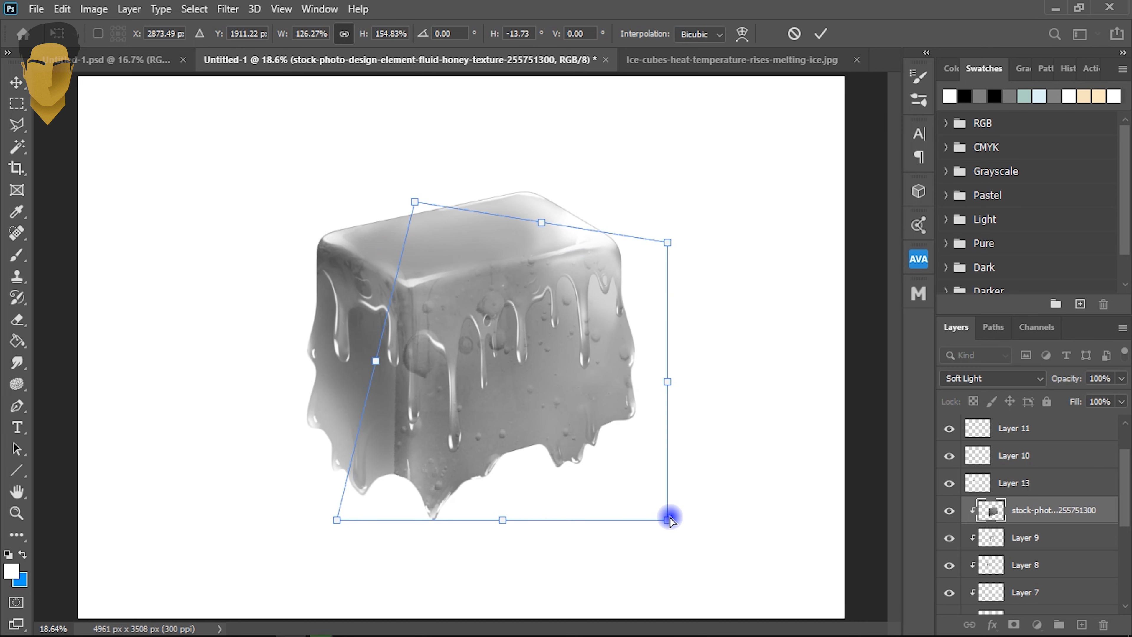
left_click_drag(669, 518, 667, 452)
key("Return")
Step: Erase the honey texture's large upper bubbles and its hard left edge, enlarging the eraser to 2165 px
scroll(534, 348, "up", 3)
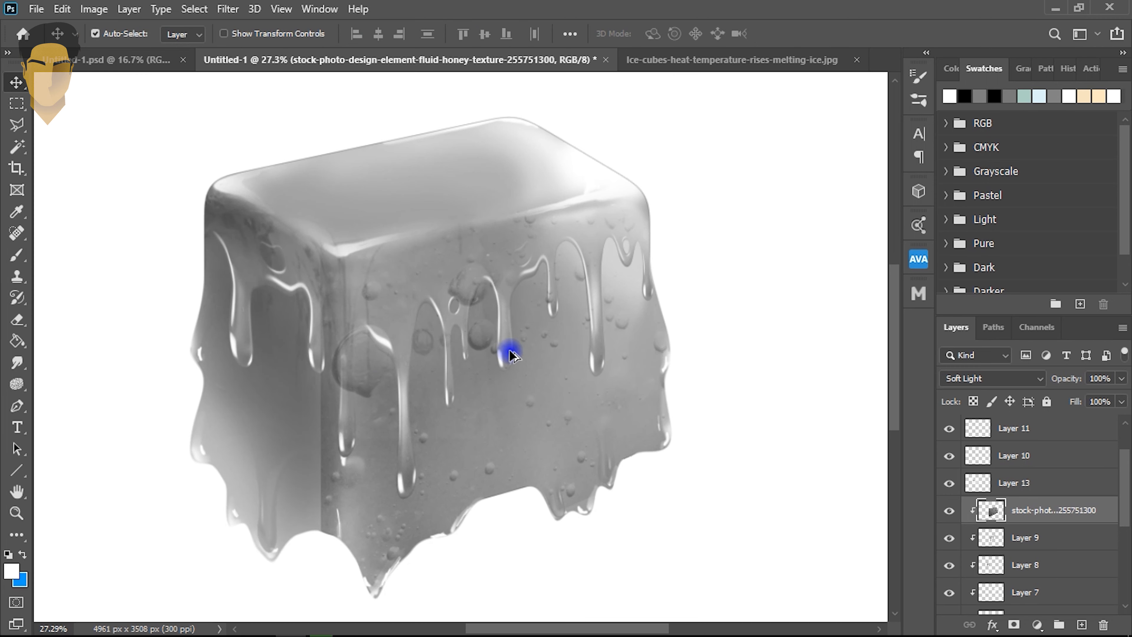
key("e")
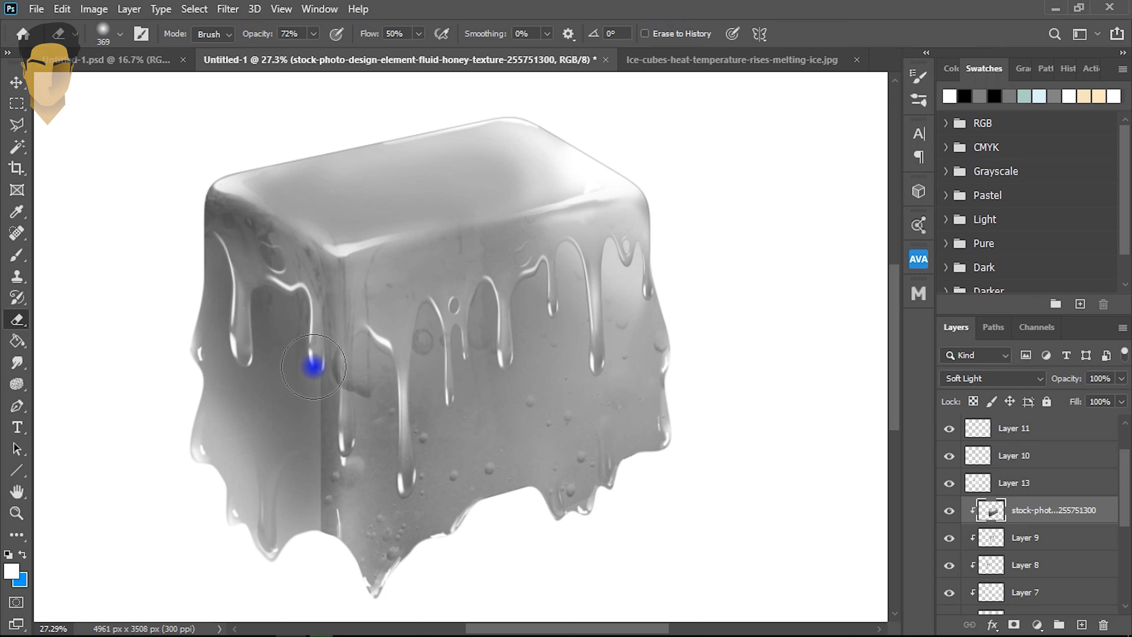
right_click(557, 488)
left_click_drag(682, 285, 730, 284)
left_click(457, 477)
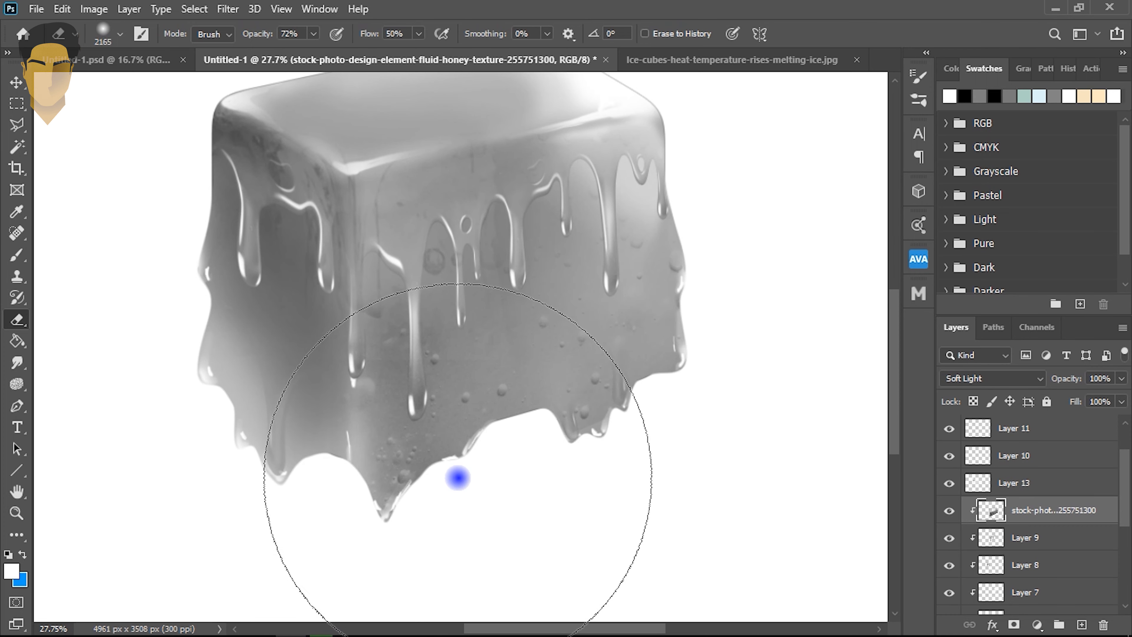
scroll(551, 471, "down", 1)
Step: Duplicate the honey texture layer and clip the copy to the cube
key("v")
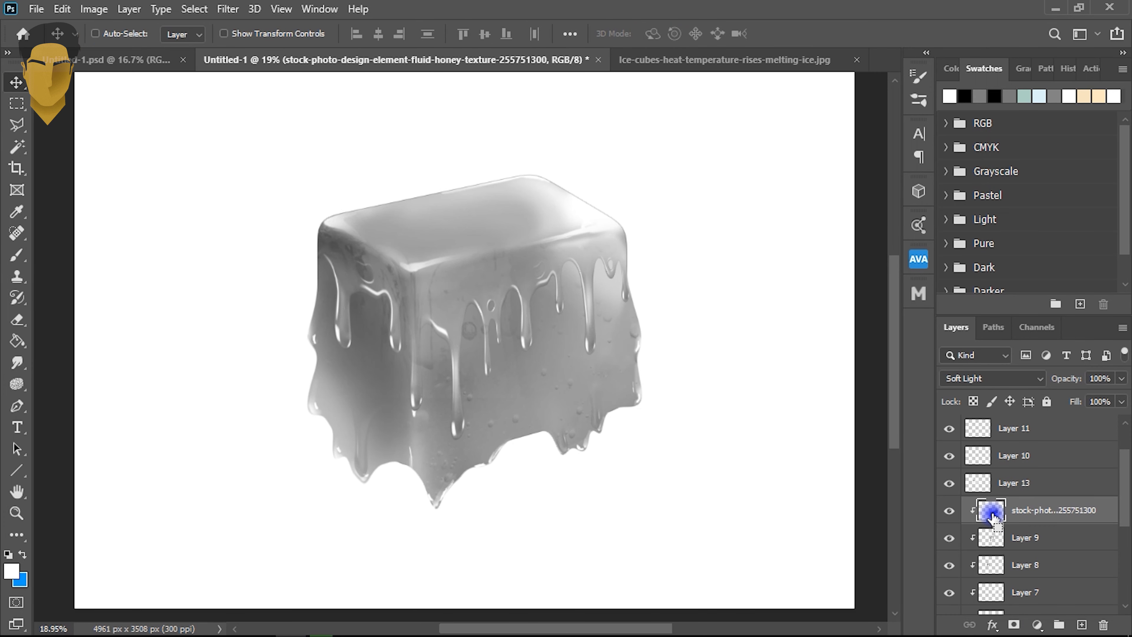
key("ctrl+j")
right_click(1057, 511)
left_click(893, 319)
Step: Move the duplicated honey texture onto the left face and distort it to match that side's perspective
key("ctrl+t")
left_click_drag(463, 363, 378, 376)
right_click(395, 382)
left_click(425, 137)
left_click_drag(455, 412, 387, 396)
left_click_drag(382, 344, 399, 338)
key("Return")
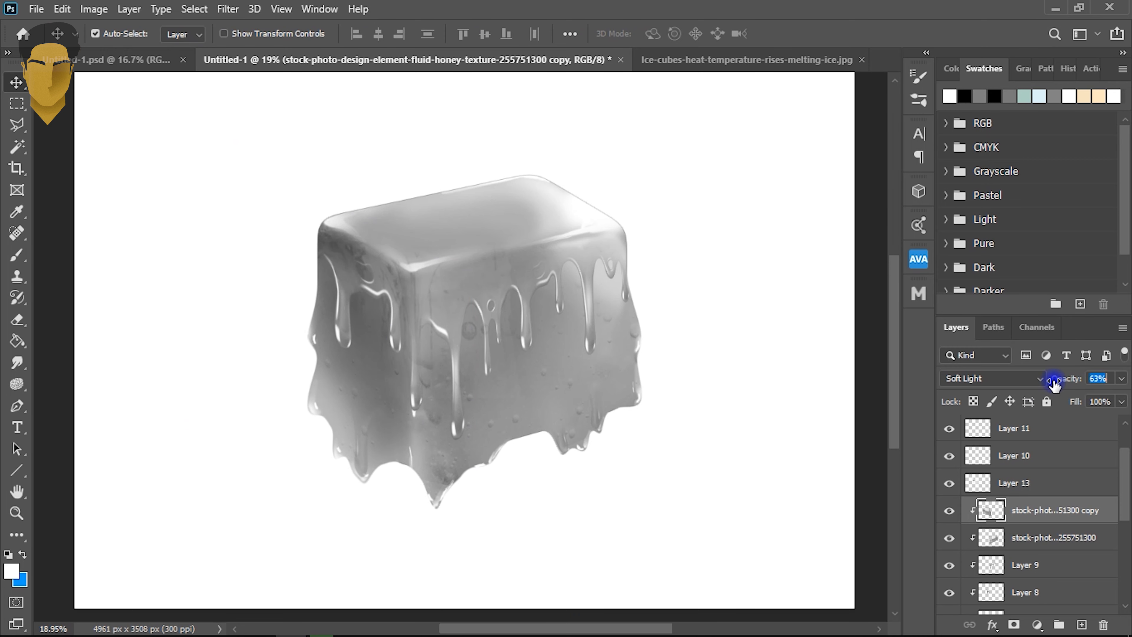
Step: Erase the left-face honey texture around the lower front of the cube with a 369 px eraser
right_click(544, 321)
left_click_drag(720, 283, 709, 283)
left_click_drag(458, 411, 447, 480)
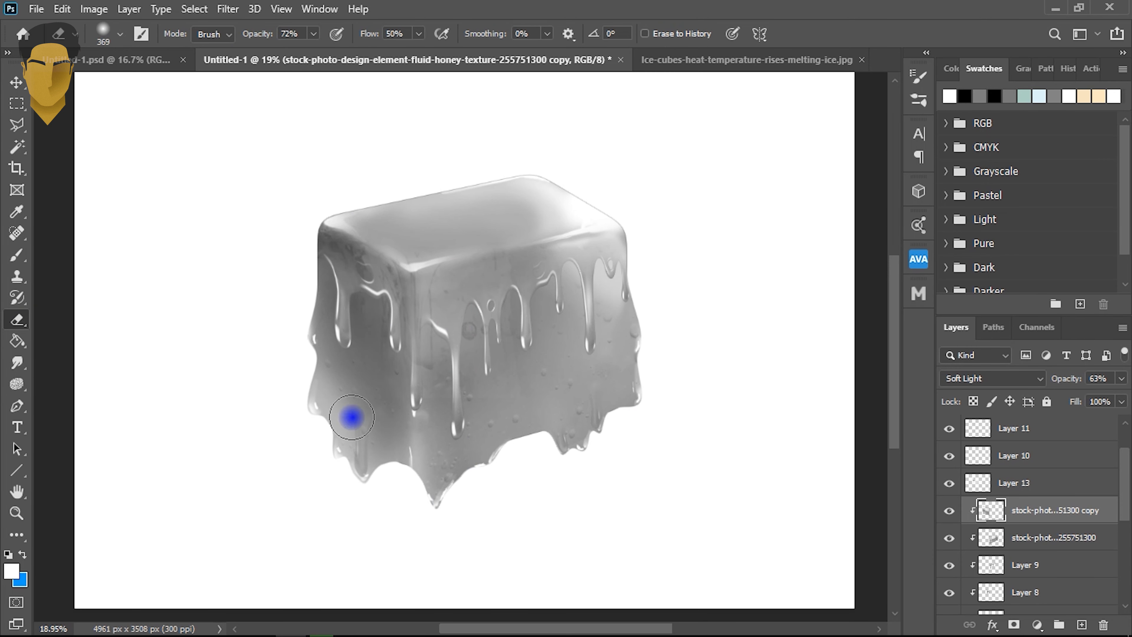
scroll(457, 343, "down", 3)
scroll(492, 472, "up", 2)
scroll(523, 475, "down", 2)
scroll(493, 424, "up", 3)
Step: Copy a roughly 644 x 226 px rectangle of the rippled reflection below the ice cubes onto the honey cube's top face
left_click(775, 64)
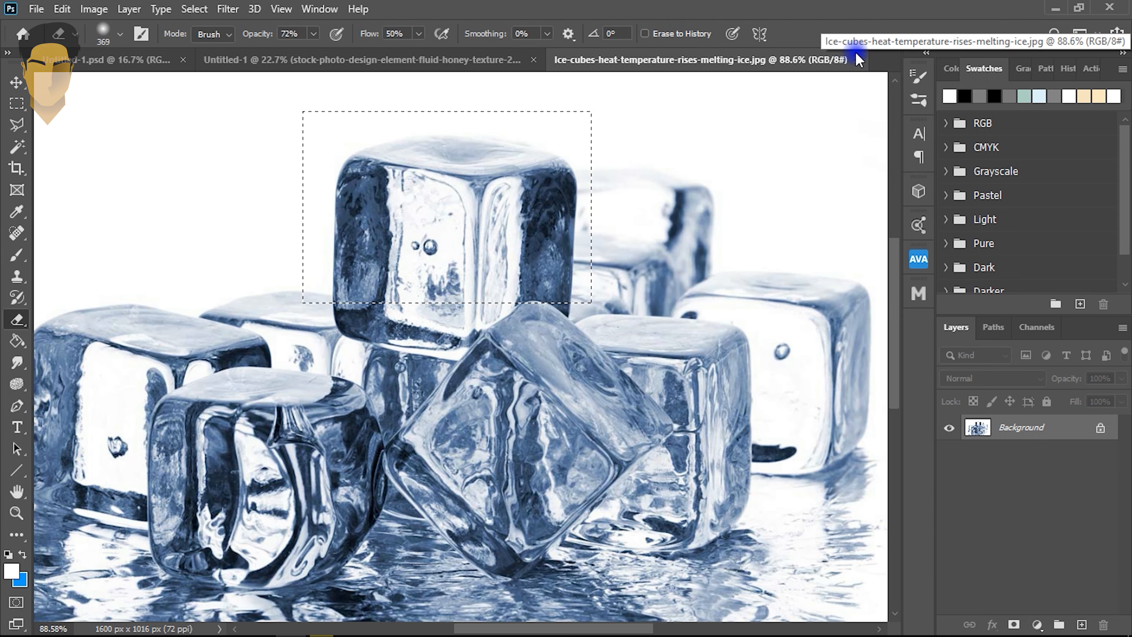
scroll(601, 387, "down", 4)
left_click(17, 103)
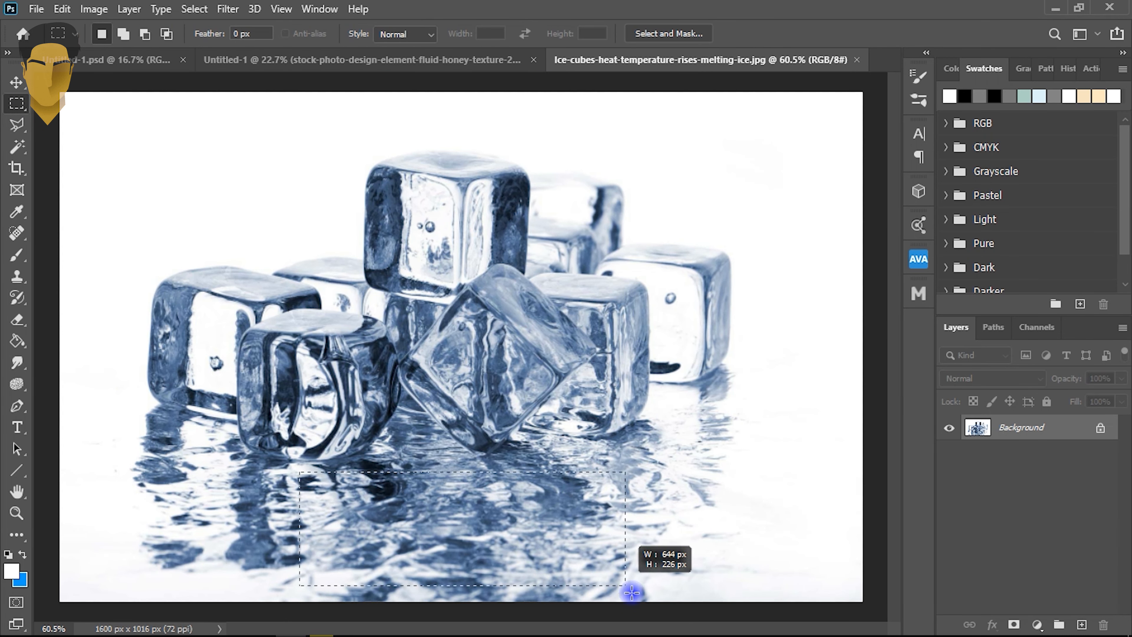
key("v")
left_click_drag(463, 500, 461, 207)
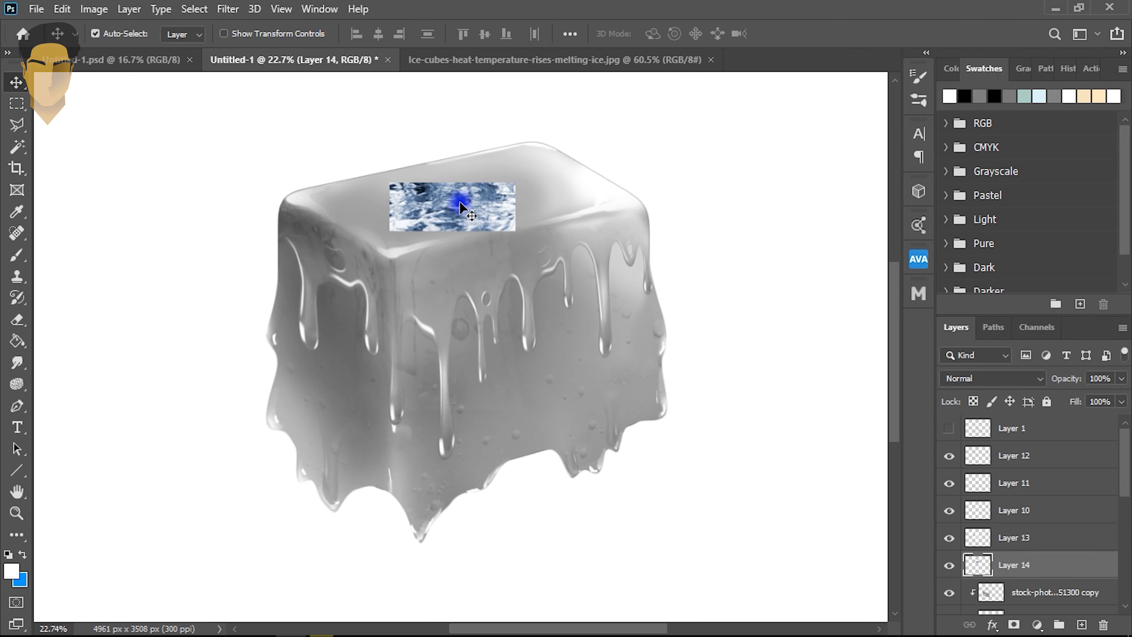
Step: Clip the ripple texture to the cube, scale it to about 193% and rotate it about -15.67° over the top face
right_click(1082, 573)
left_click(937, 320)
key("ctrl+t")
right_click(492, 202)
left_click_drag(516, 182, 655, 141)
left_click_drag(537, 160, 472, 180)
Step: Skew the ripple texture corner by corner until it fits the top face's perspective
right_click(483, 204)
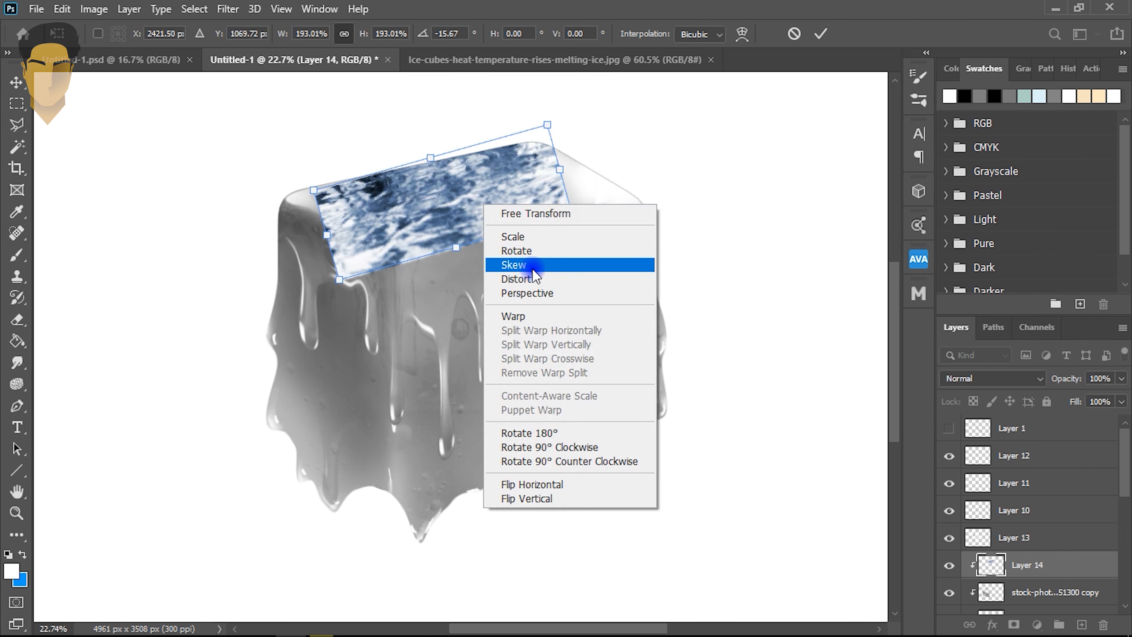
left_click(533, 267)
left_click_drag(574, 215, 641, 192)
left_click_drag(314, 190, 278, 200)
left_click_drag(339, 280, 391, 236)
mouse_move(637, 196)
left_mouse_down()
mouse_move(629, 201)
mouse_move(639, 200)
left_mouse_up()
left_click_drag(398, 266, 389, 260)
left_click_drag(278, 201, 260, 183)
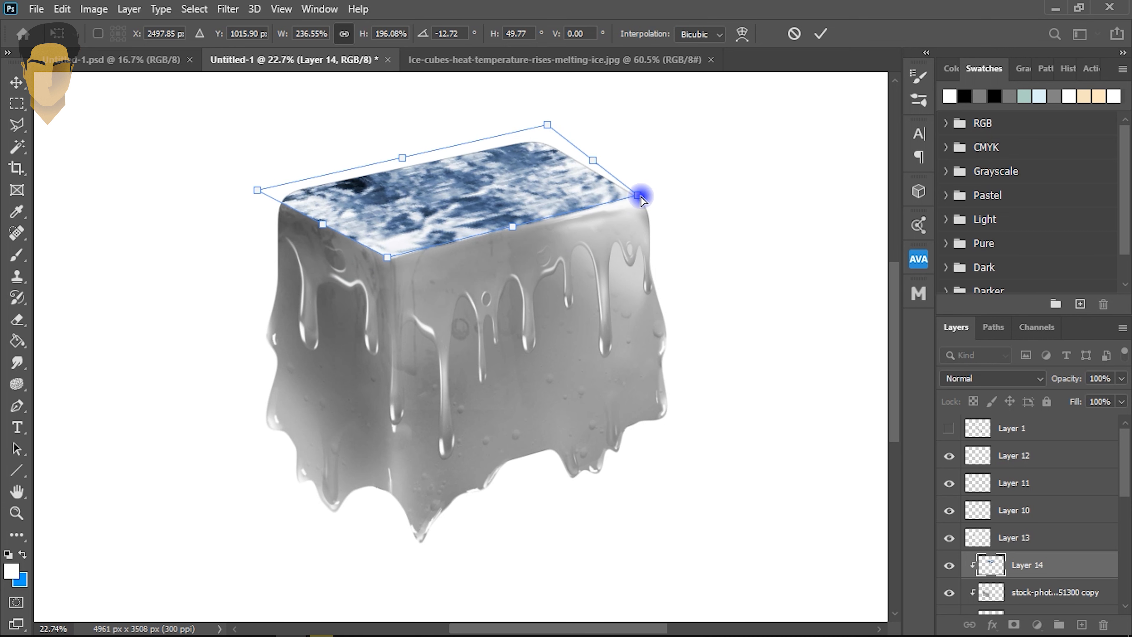
key("Return")
Step: Blend the ripple texture in Soft Light at 54% opacity and convert it to grayscale
left_click(992, 378)
left_click(981, 437)
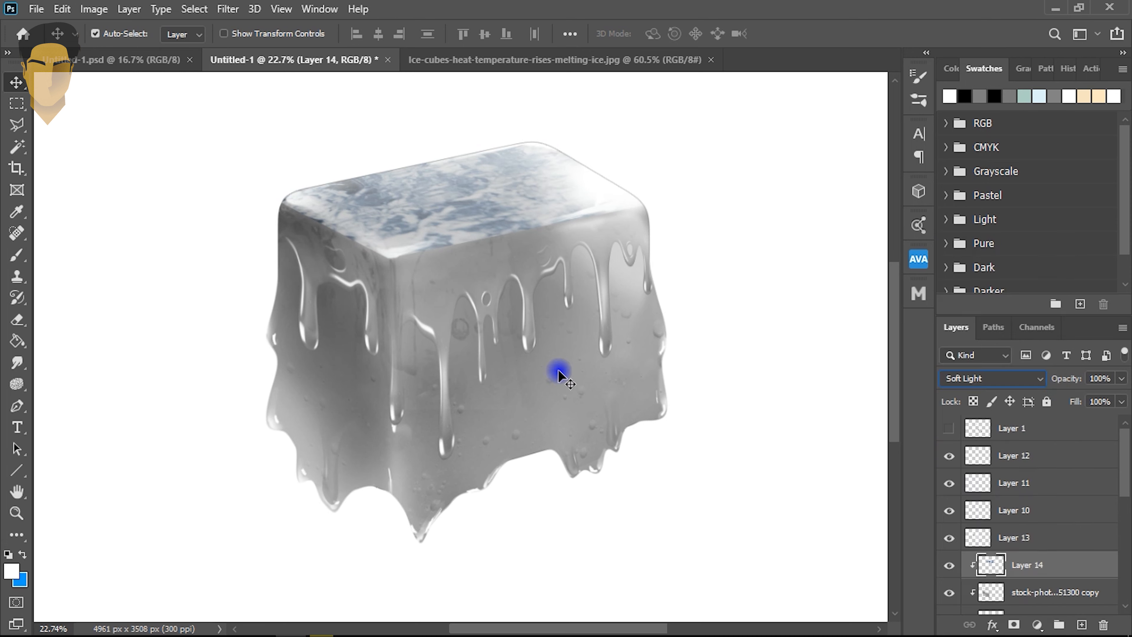
left_click(93, 9)
mouse_move(116, 50)
left_click(341, 168)
left_click(942, 124)
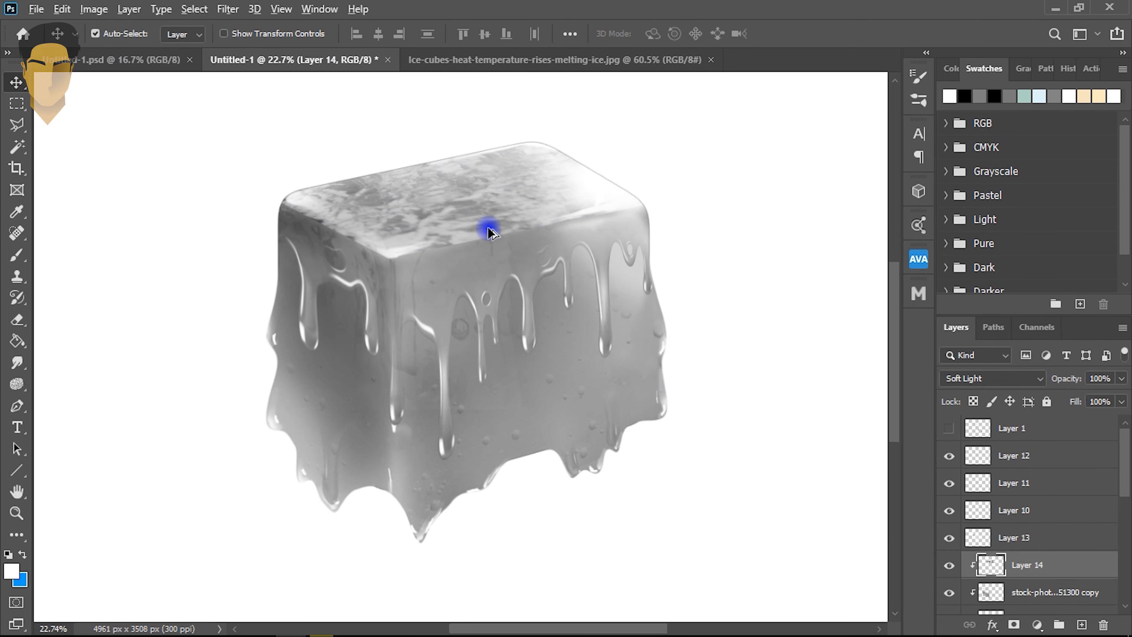
scroll(489, 231, "up", 3)
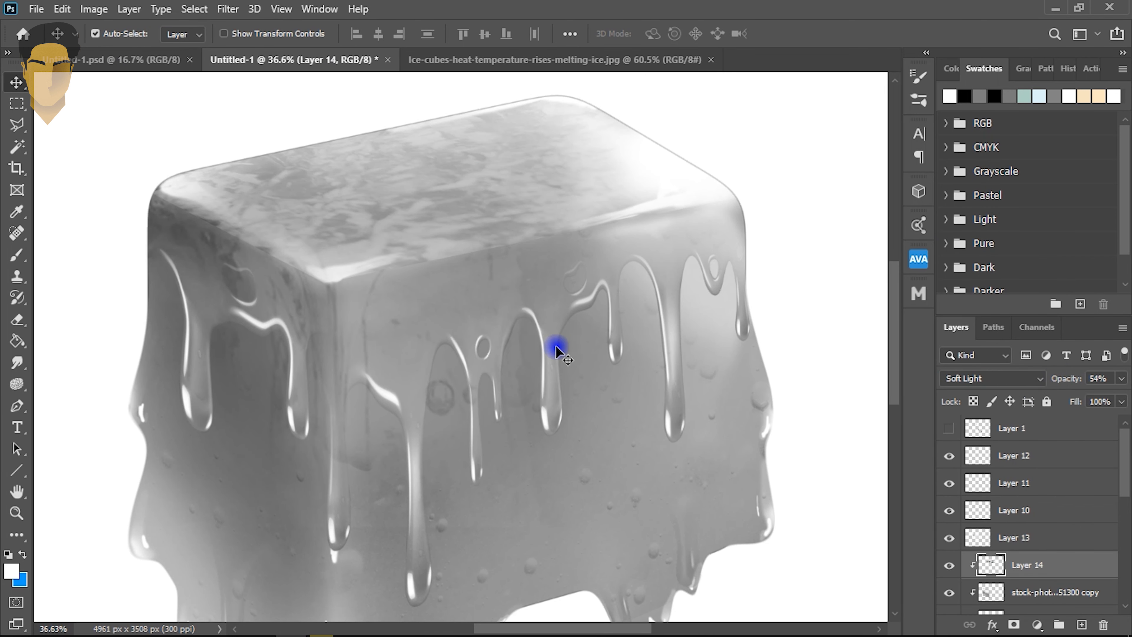
Step: Fade the ripple texture along the top face's front edge using a 385 px eraser, reducing the eraser's opacity to 44%
left_click(17, 325)
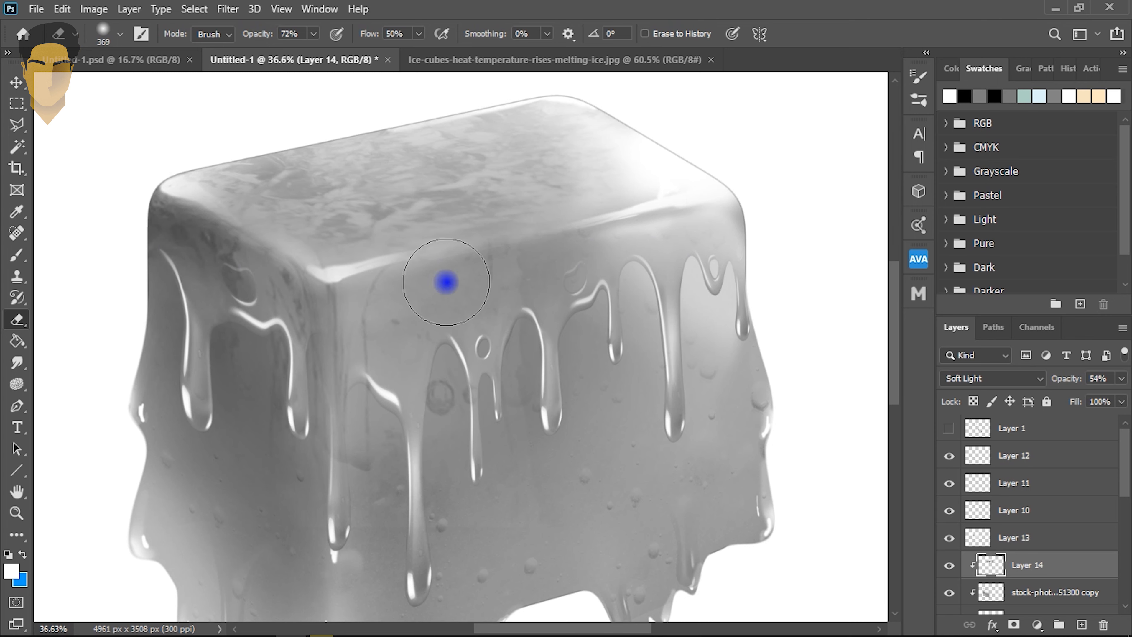
scroll(470, 278, "down", 5)
scroll(470, 278, "up", 4)
right_click(484, 254)
left_click(662, 280)
left_click_drag(267, 35, 239, 37)
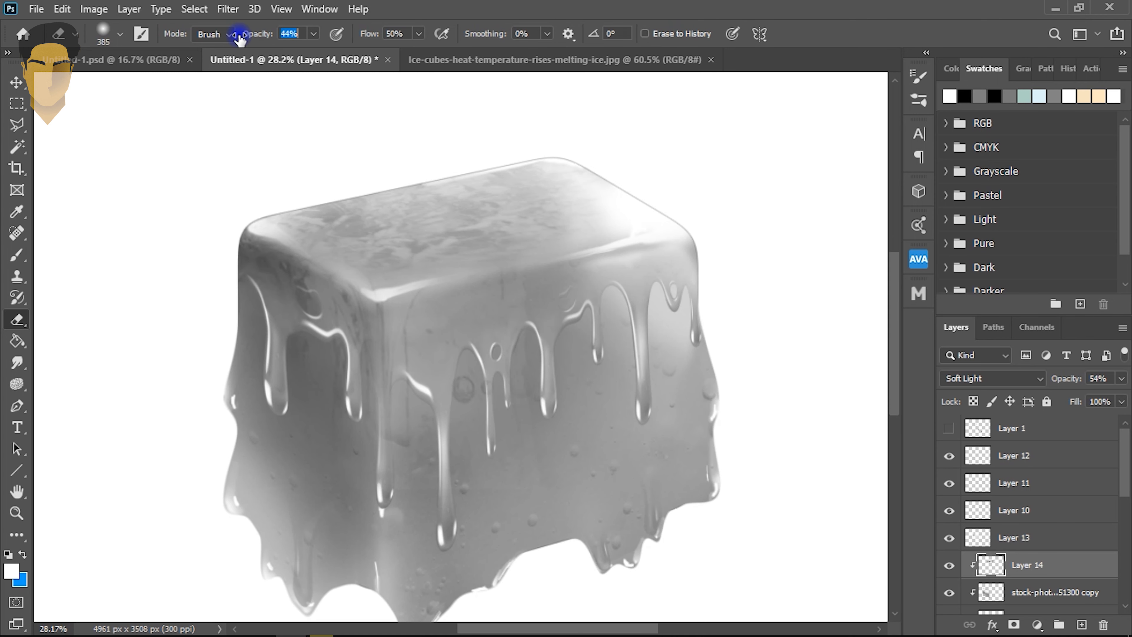
scroll(586, 367, "down", 2)
Step: Group all cube layers from Layer 2 up to Layer 1, leaving Color Fill 1 and the background outside
scroll(1045, 565, "down", 3)
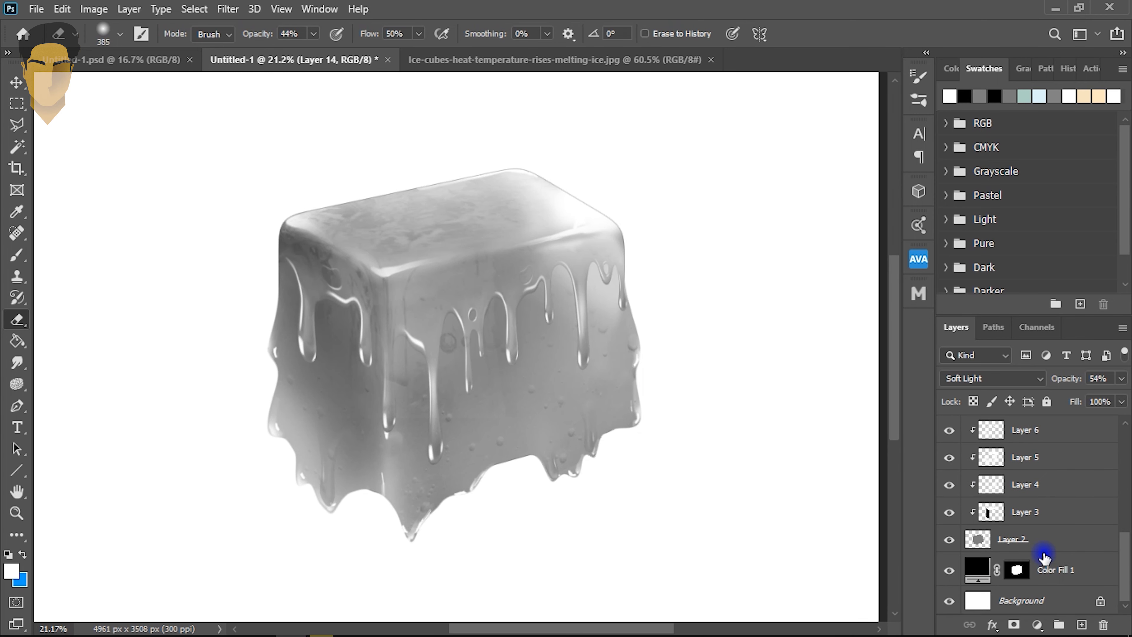
left_click(1039, 539)
scroll(1041, 529, "up", 3)
left_click(948, 429)
left_click(948, 429)
left_click(1038, 431, "shift")
key("ctrl+g")
left_click(949, 426)
left_click(950, 426)
Step: Add a Gradient Map adjustment layer above Group 1 and clip it to the group
scroll(450, 333, "up", 5)
scroll(455, 337, "down", 4)
key("v")
scroll(409, 371, "down", 2)
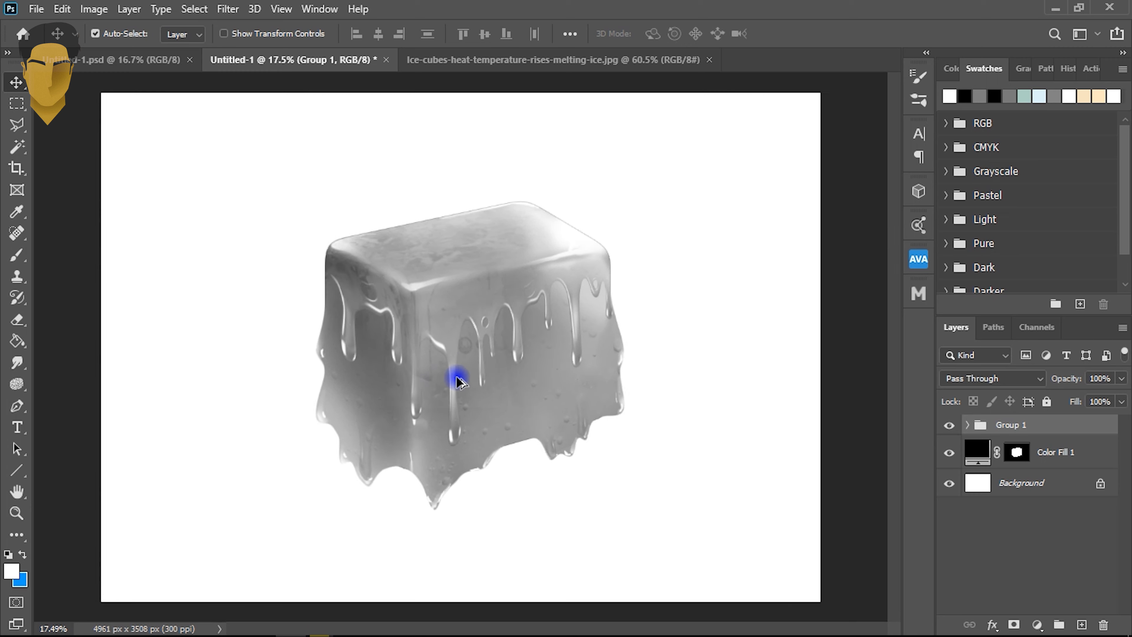
left_click(1038, 624)
left_click(1052, 597)
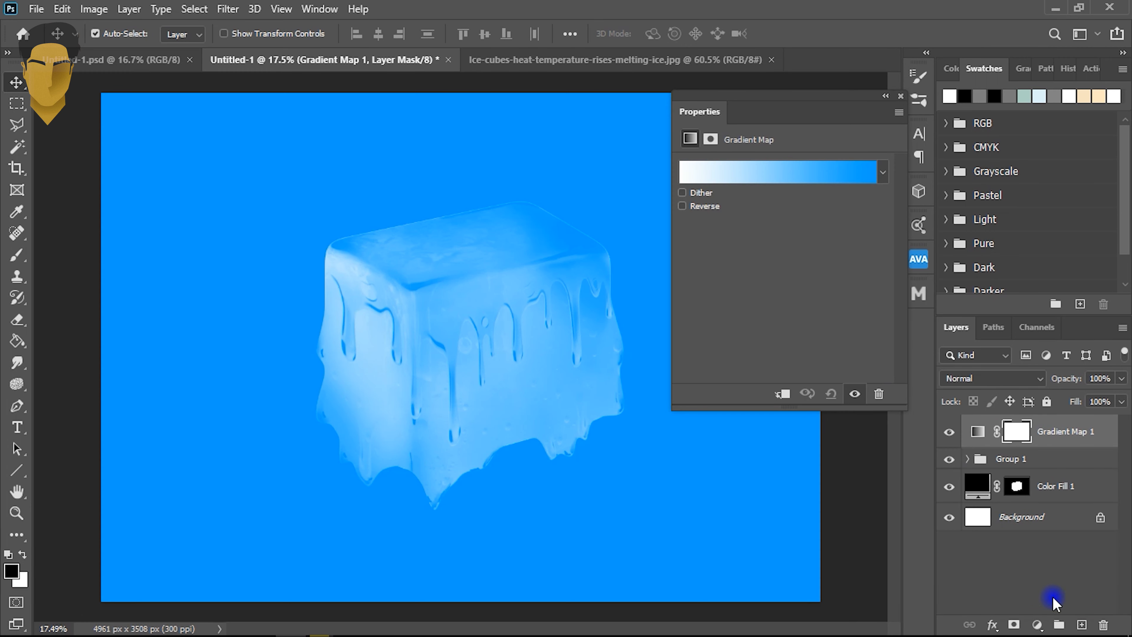
left_click(782, 393)
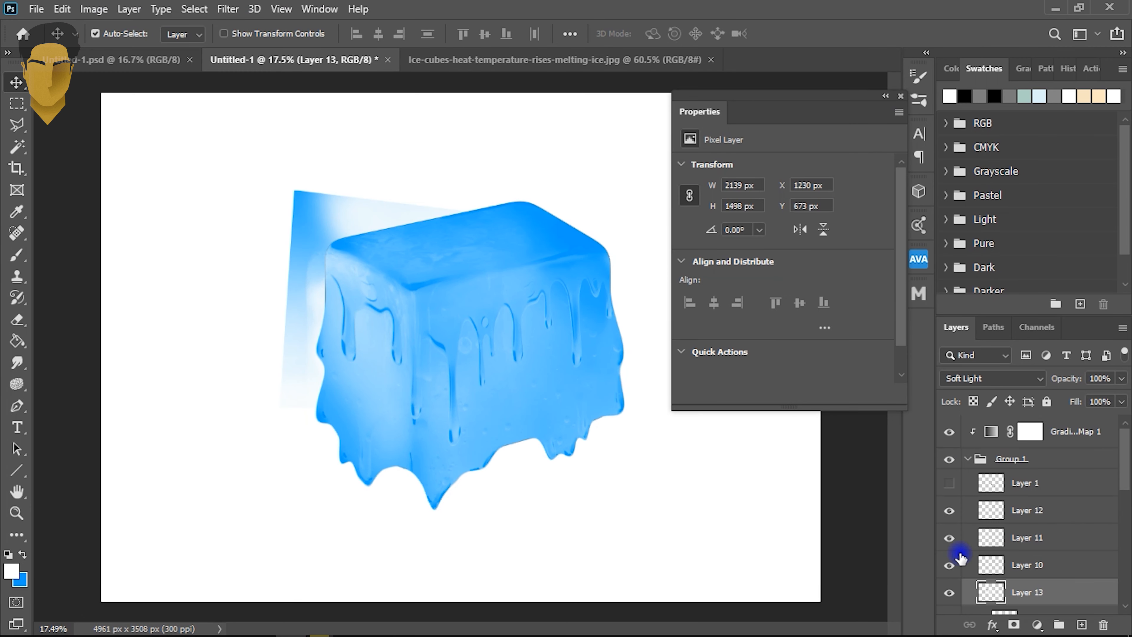
Step: Clip Layer 13 to the cube inside Group 1 and collapse the group
scroll(986, 463, "down", 2)
right_click(1002, 457)
left_click(904, 320)
scroll(972, 453, "up", 4)
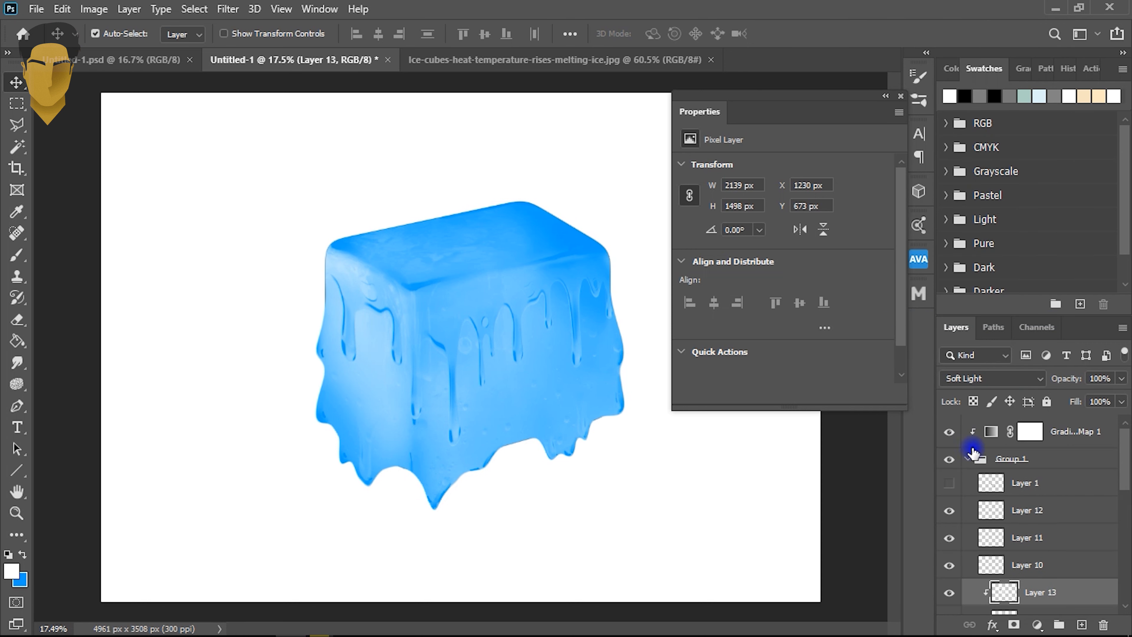
left_click(968, 458)
Step: Edit the gradient map so its start stop is black and its end stop is white
left_click(991, 433)
left_click(810, 171)
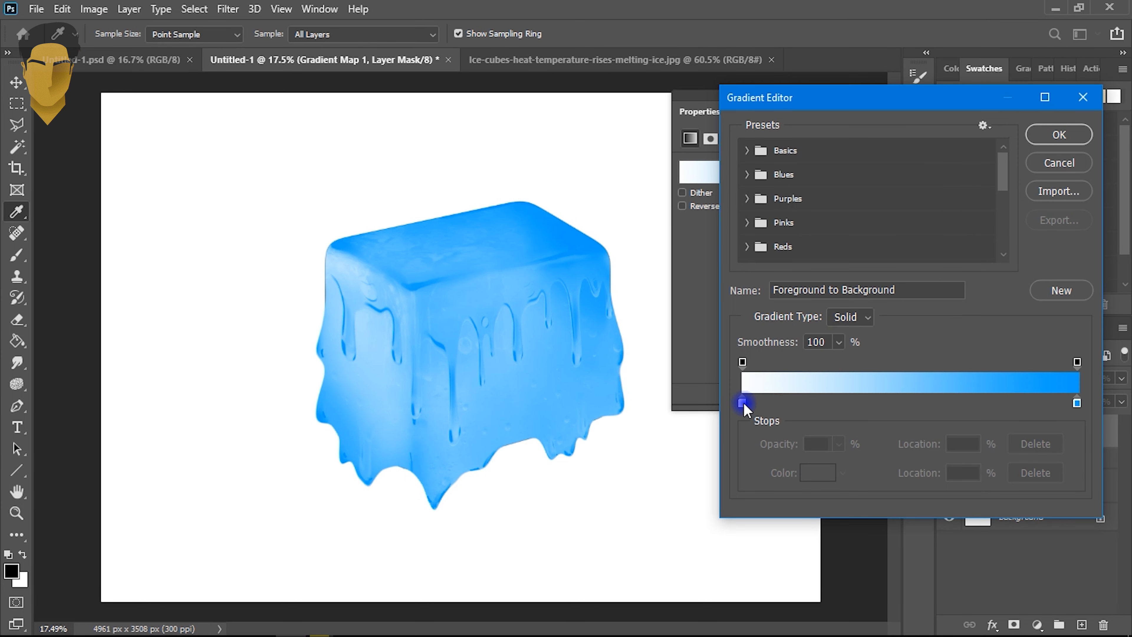
left_click(816, 473)
left_click(650, 374)
left_click(1006, 158)
left_click(1058, 134)
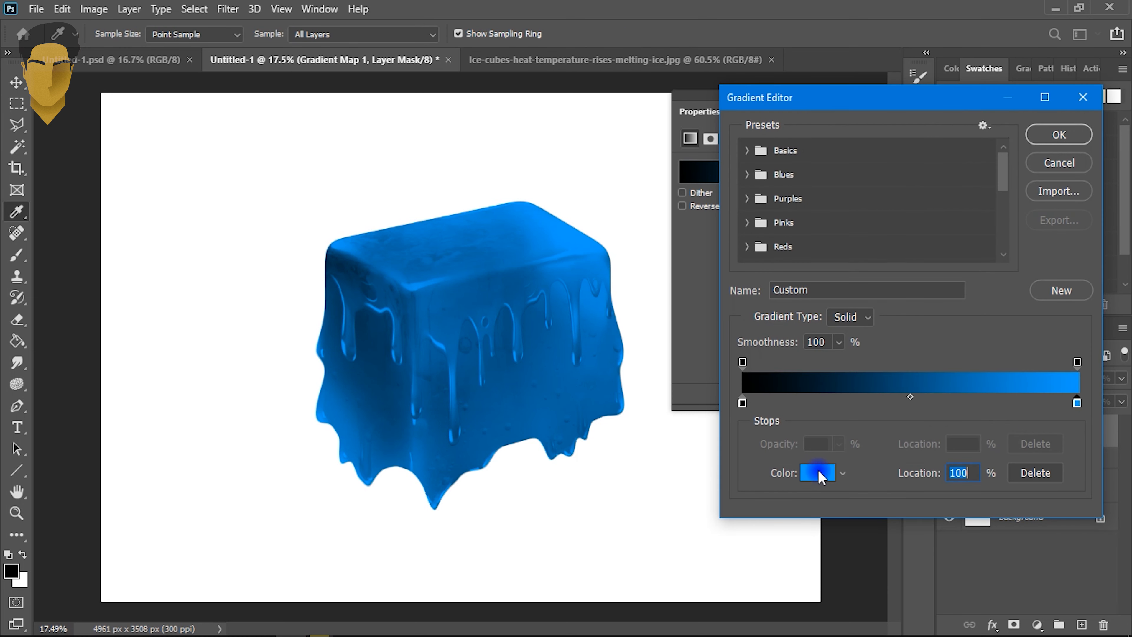
left_click(820, 477)
left_click(577, 146)
left_click(963, 157)
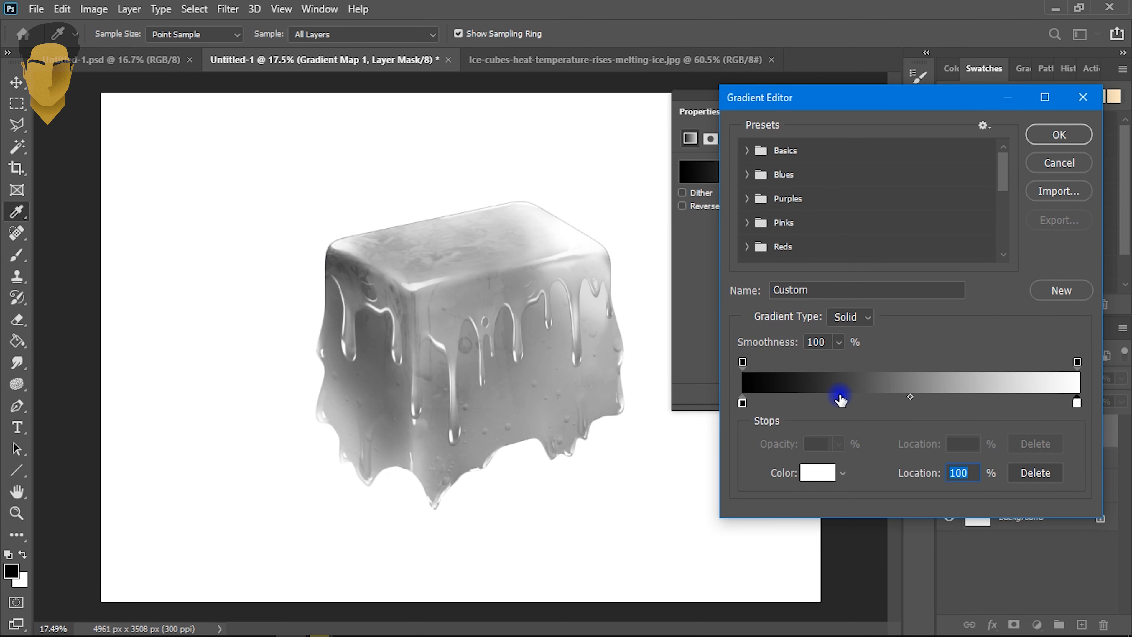
Step: Add a golden yellow stop to the gradient and place it at 78%
left_click(841, 400)
left_click(818, 473)
left_click(833, 167)
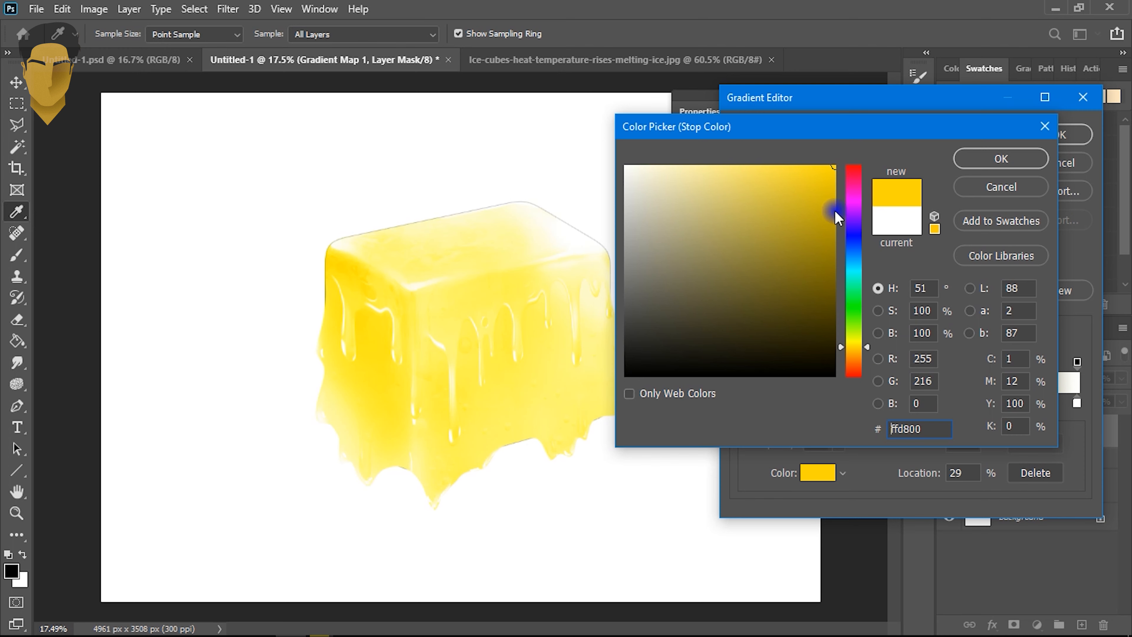
left_click(1000, 158)
left_click_drag(839, 401, 1003, 407)
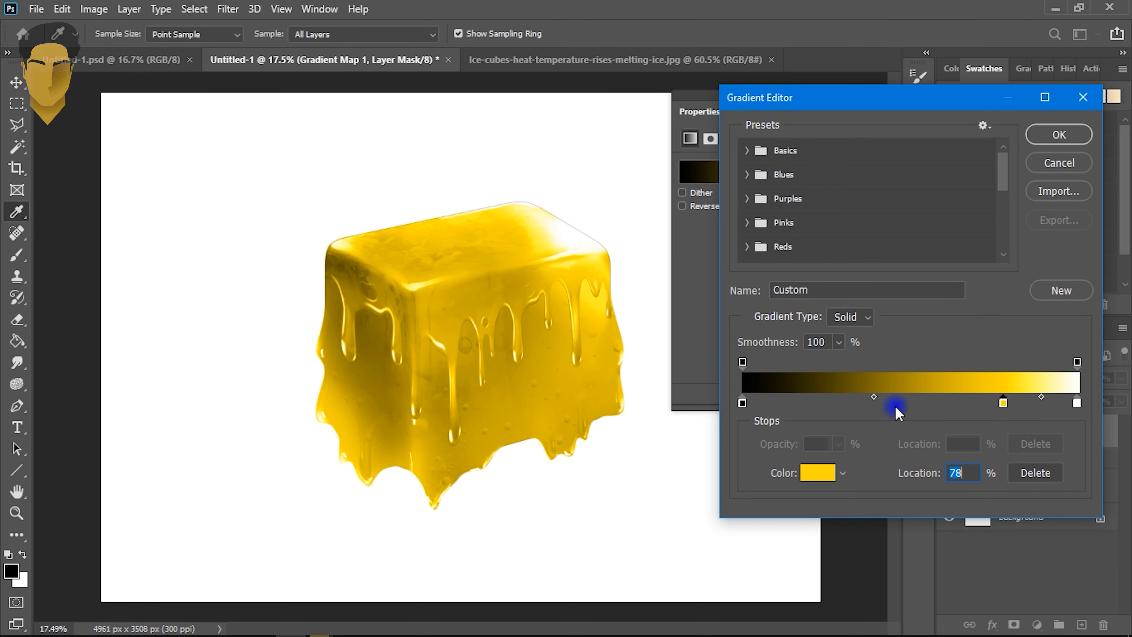
Step: Add a dark gold stop between the gradient's black and yellow stops
left_click(825, 401)
left_click(812, 474)
left_click_drag(829, 172, 849, 254)
left_click(1002, 159)
left_click_drag(822, 401, 884, 402)
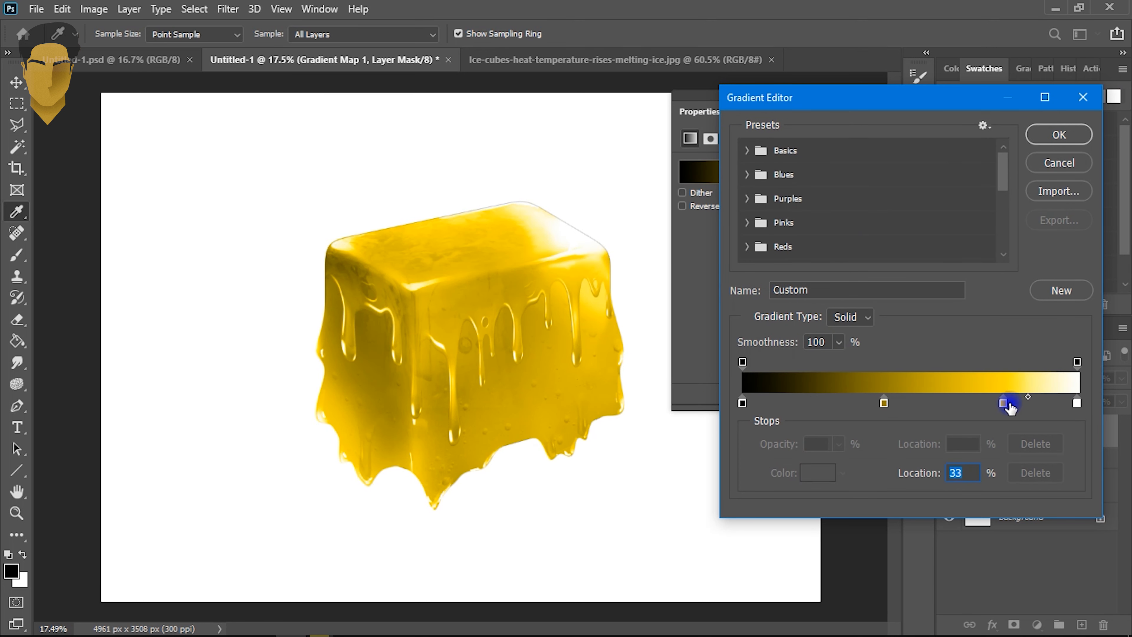
Step: Reposition the dark gold stop at 37% and adjust the midpoint between it and the yellow stop
mouse_move(920, 394)
left_mouse_down()
mouse_move(941, 395)
mouse_move(901, 402)
mouse_move(934, 402)
left_mouse_up()
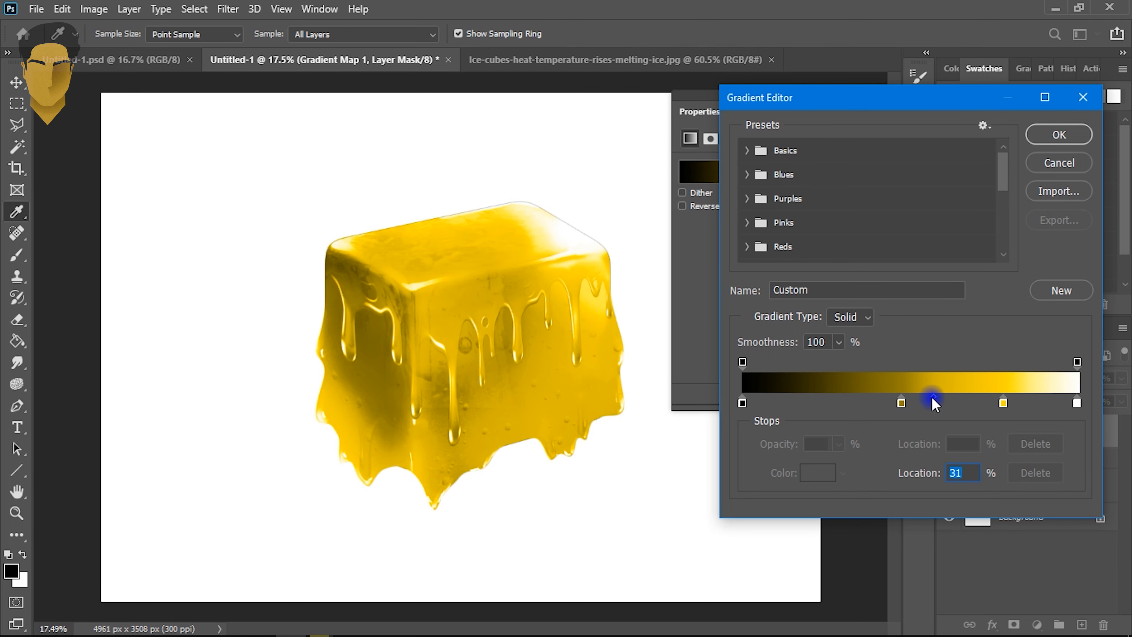
left_click(896, 405)
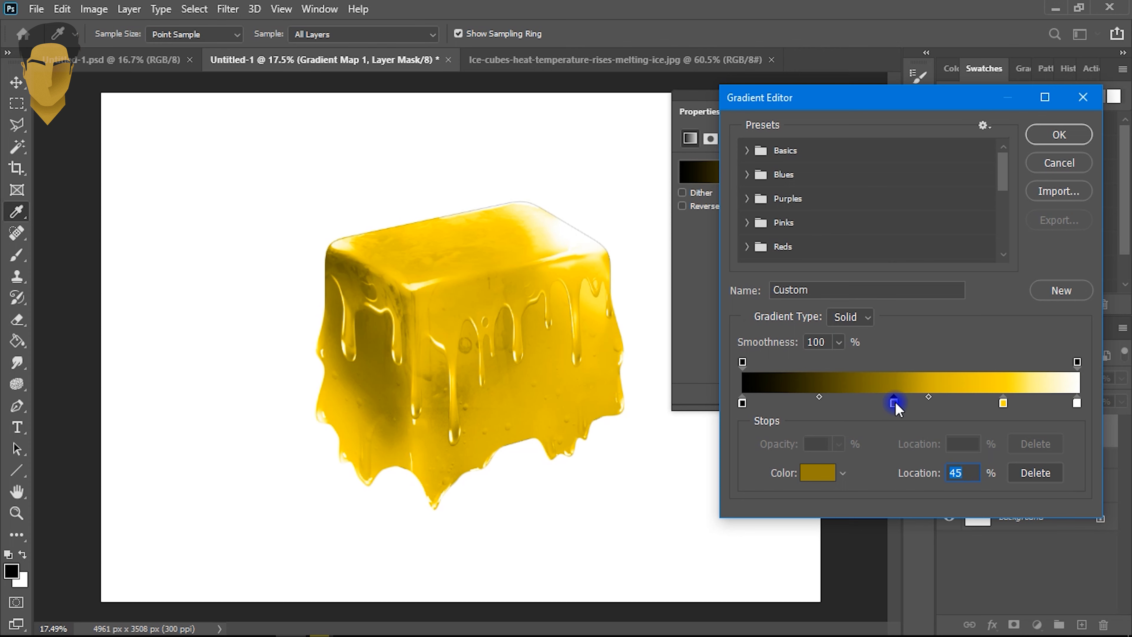
left_click_drag(884, 403, 864, 401)
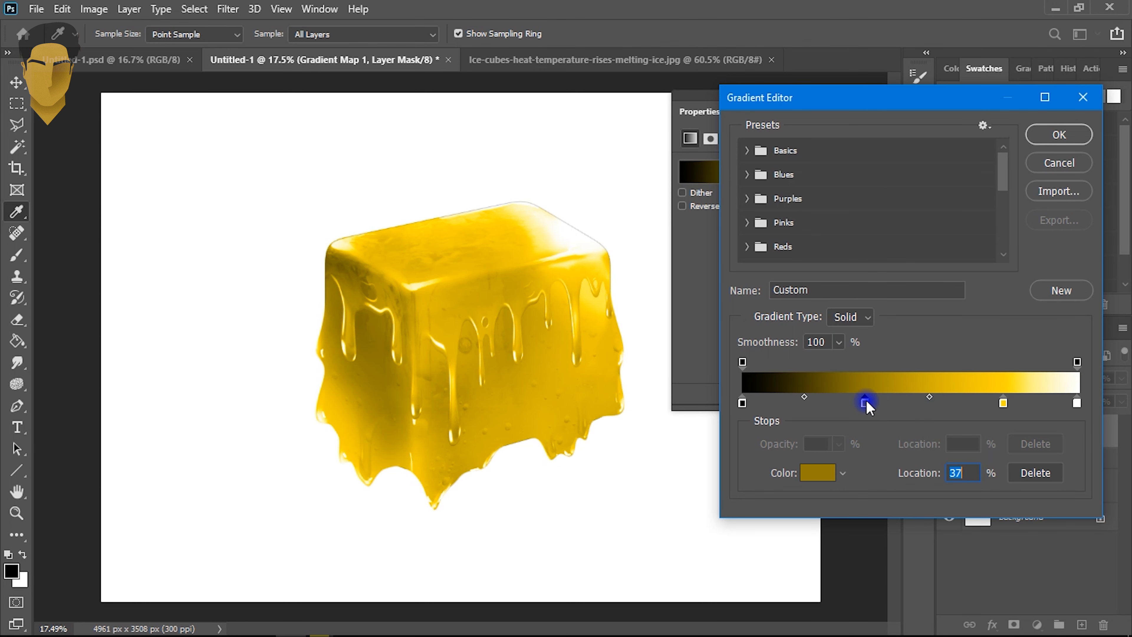
left_click_drag(952, 404, 924, 402)
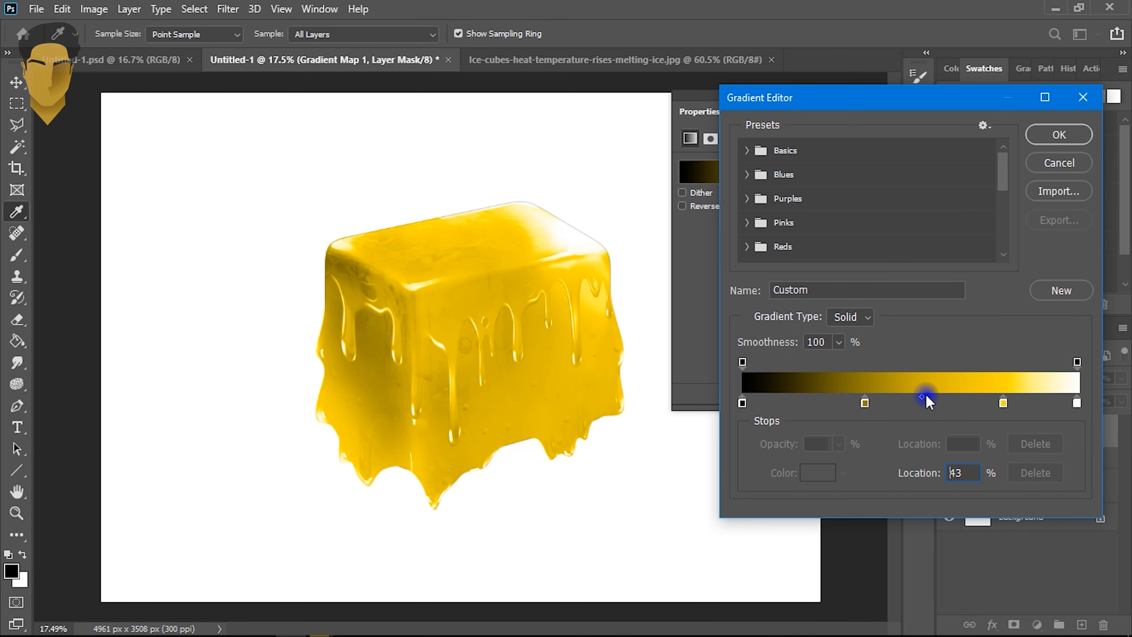
Step: Change the 78% stop to a brighter lemon yellow and apply the gradient
left_click(1004, 405)
left_click(823, 472)
left_click(852, 345)
left_click(1001, 157)
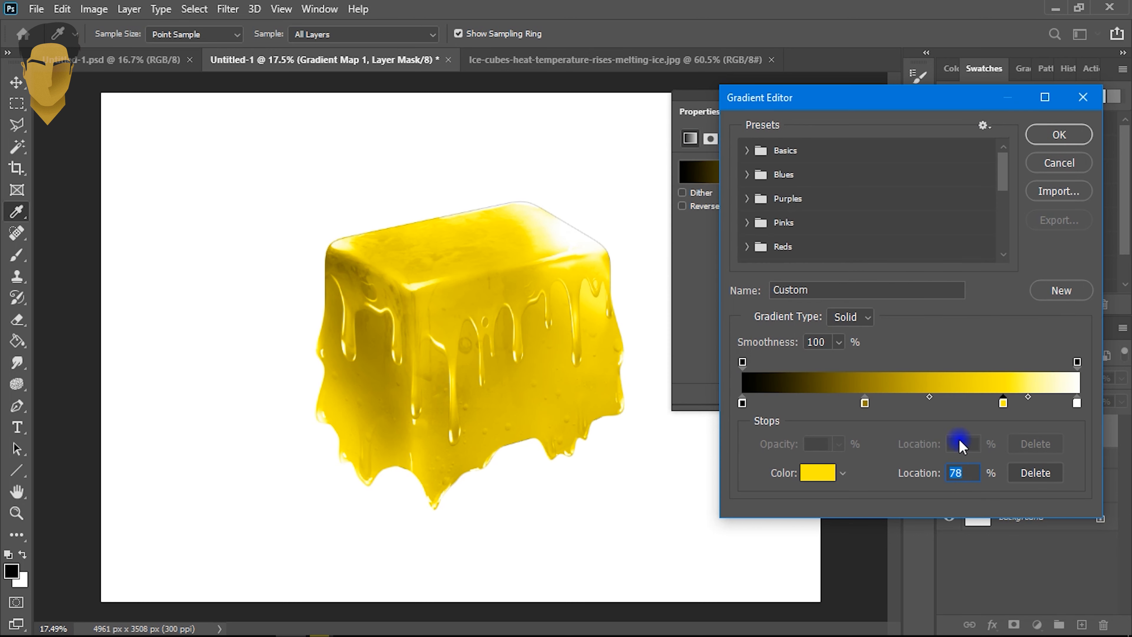
left_click(1044, 143)
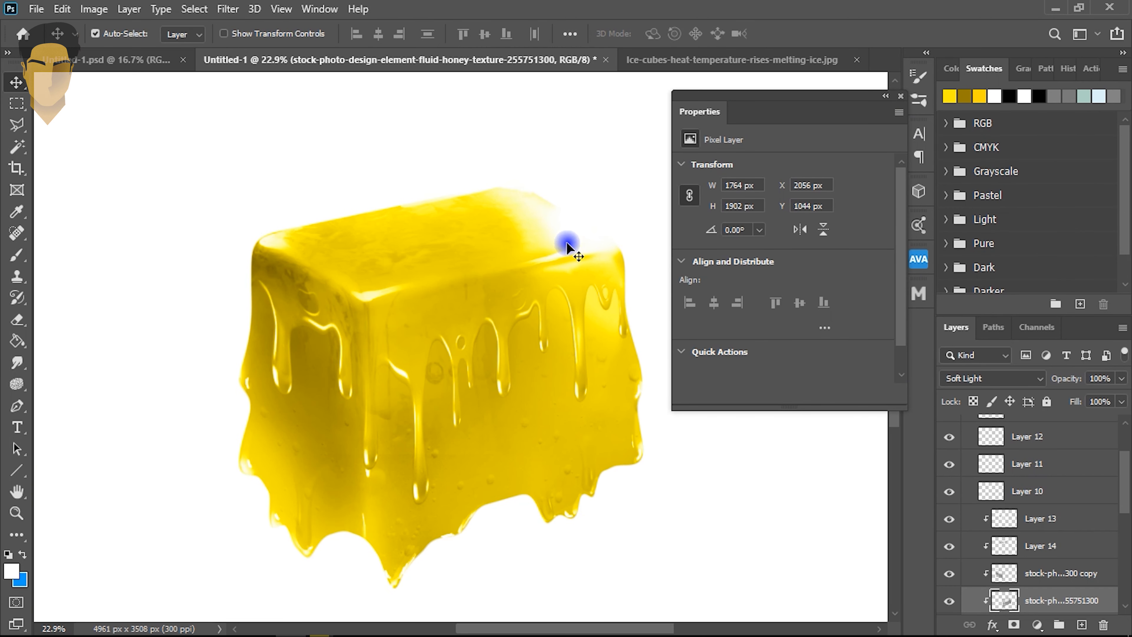
Step: Raise the opacity of the top-face ripple texture on Layer 14 to 66% and hide the layer
left_click(993, 548)
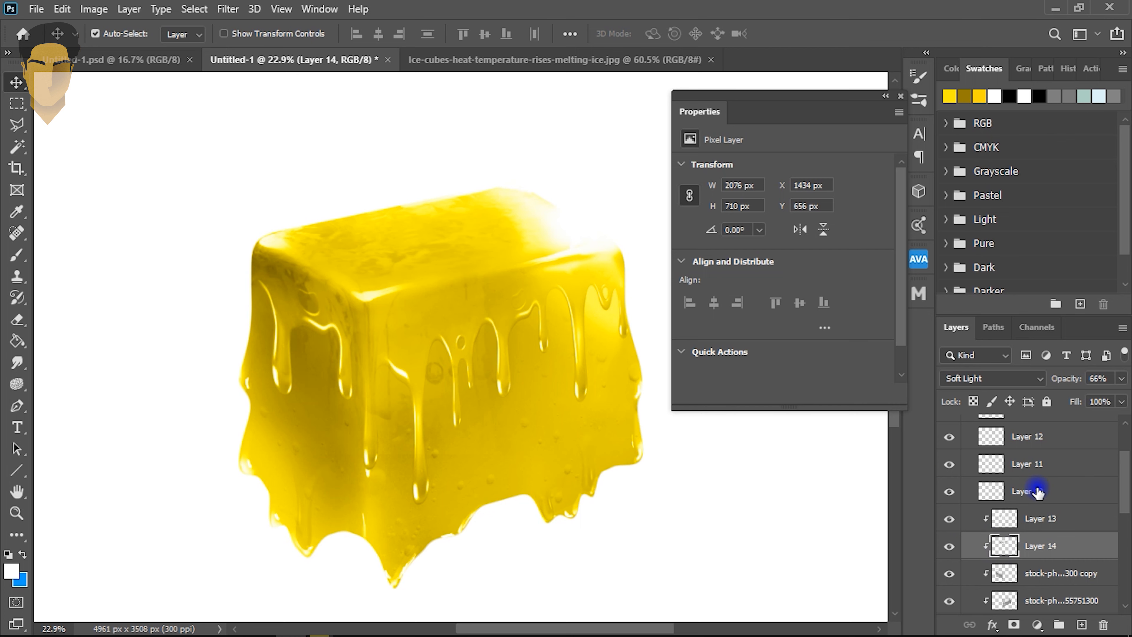
scroll(1026, 539, "down", 4)
left_click(949, 444)
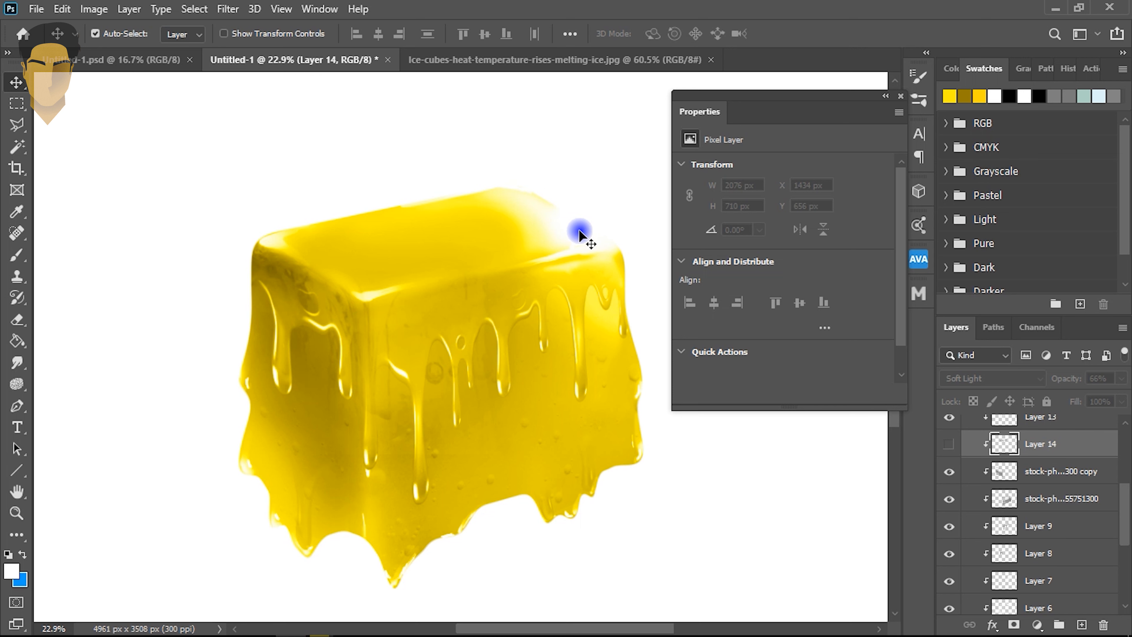
Step: Erase the overly bright white highlight at the top face's right corner on Layers 6 and 7
left_click(578, 230)
left_click(949, 580)
left_click(949, 580)
scroll(1003, 581, "down", 1)
left_click(1003, 579)
left_click_drag(1069, 379, 1096, 375)
left_click(17, 319)
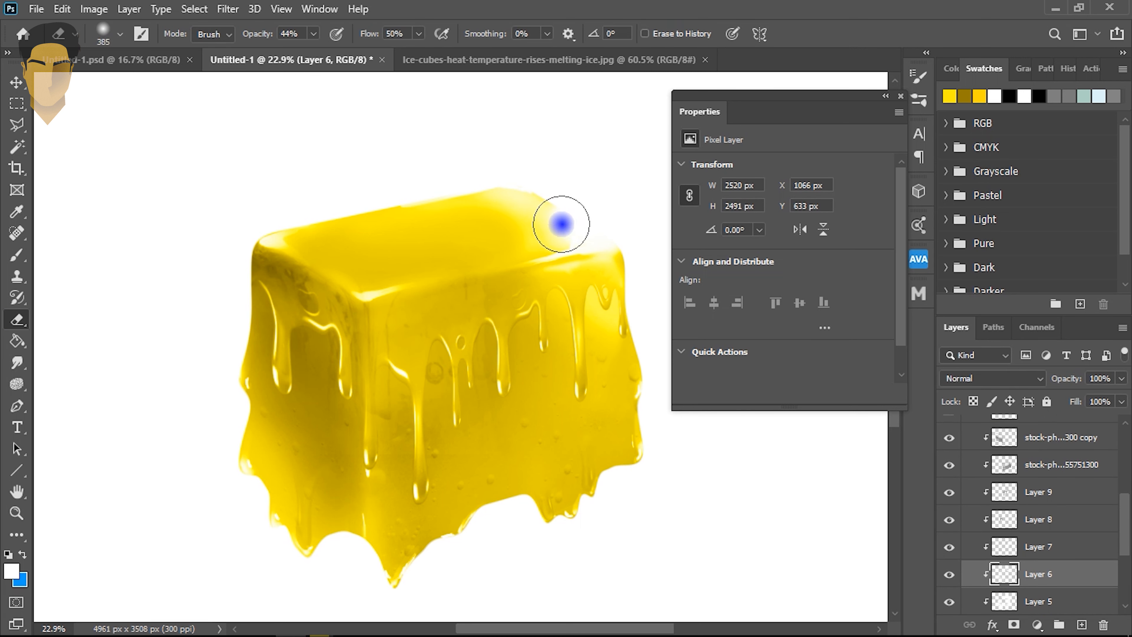
left_click(1008, 550)
left_click(566, 218)
Step: Show Layer 14 again and check the yellow cube at several magnifications
scroll(575, 389, "down", 1)
scroll(993, 527, "up", 2)
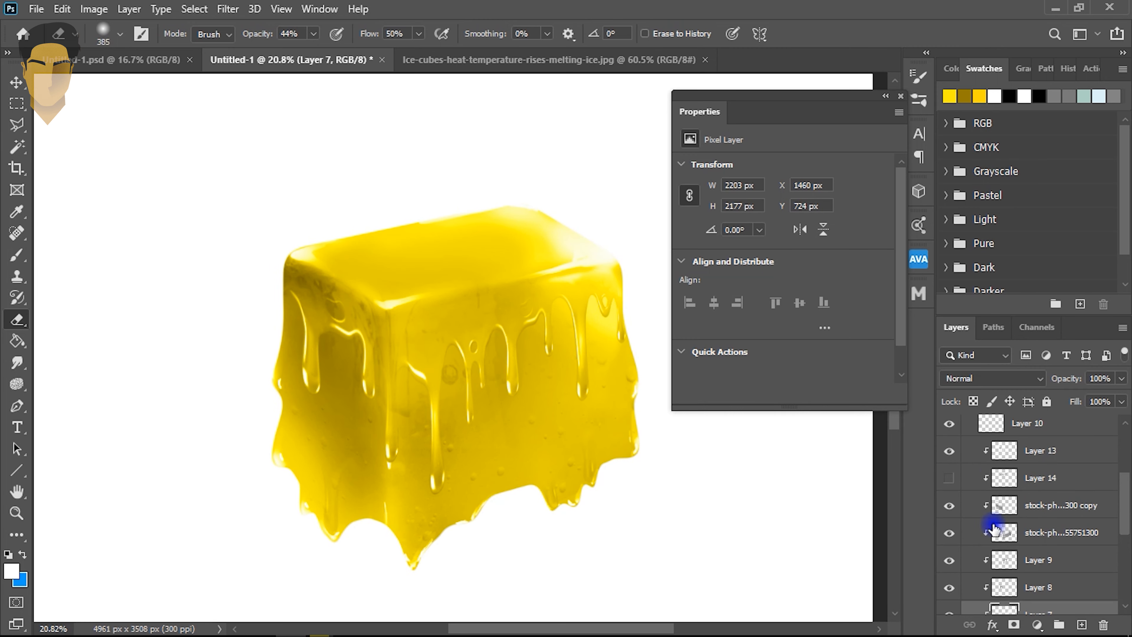
scroll(536, 405, "down", 3)
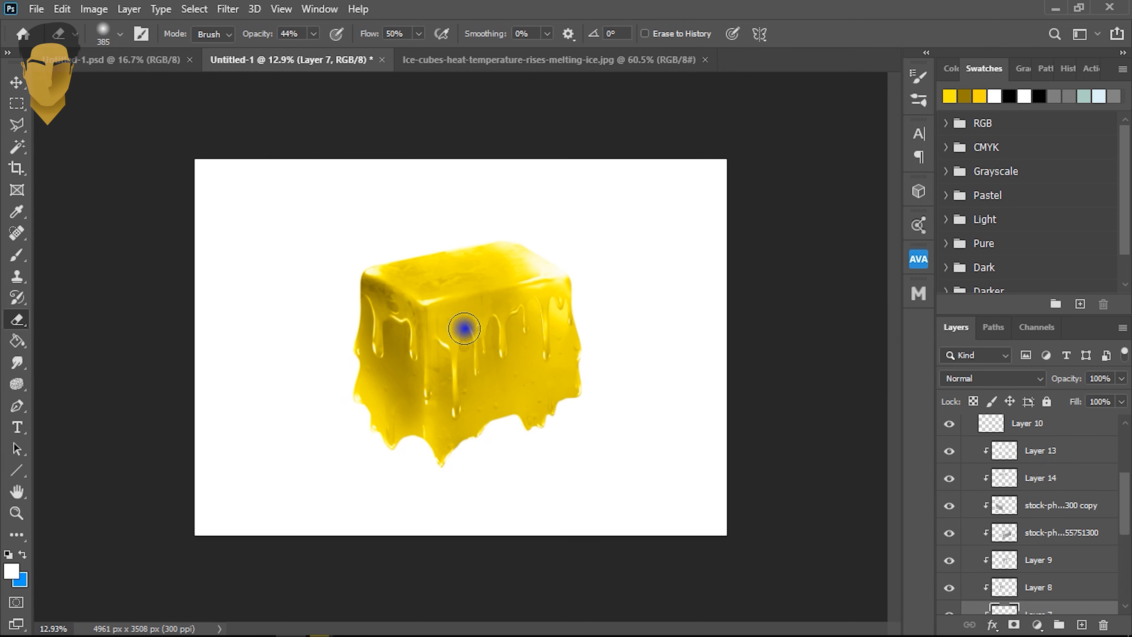
scroll(465, 328, "up", 4)
scroll(443, 513, "up", 2)
scroll(510, 515, "down", 2)
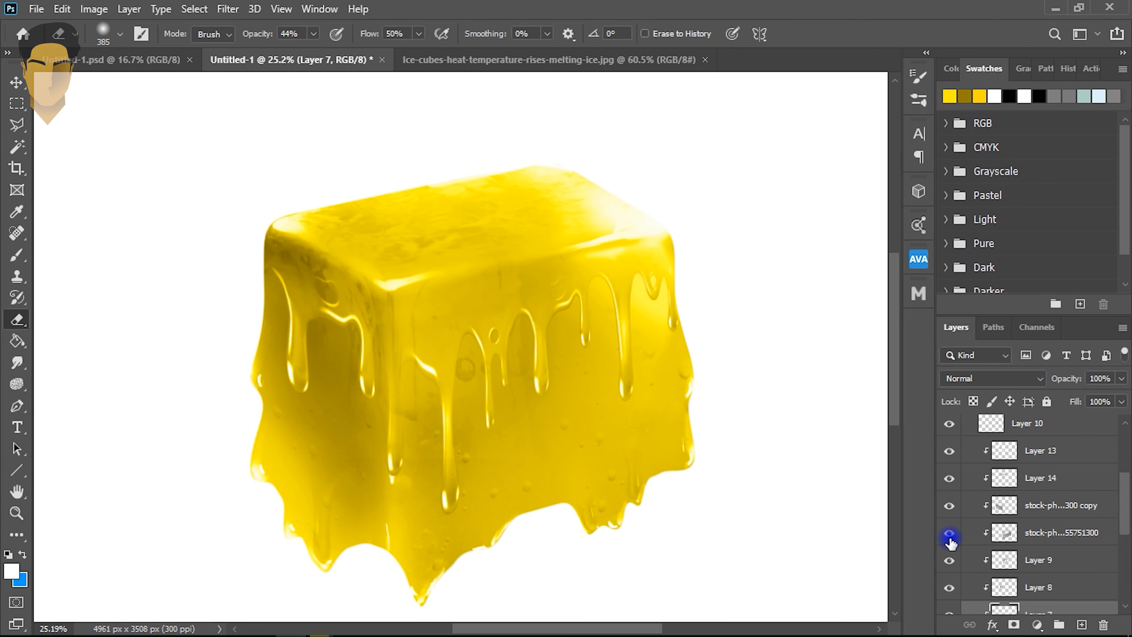
Step: Select Layer 2 and prepare the Burn tool with Midtones range, 49% exposure and a 190 px Soft Round Pressure Size brush
key("v")
scroll(953, 535, "up", 1)
left_click(1019, 513)
left_click(7, 381)
scroll(1024, 513, "down", 6)
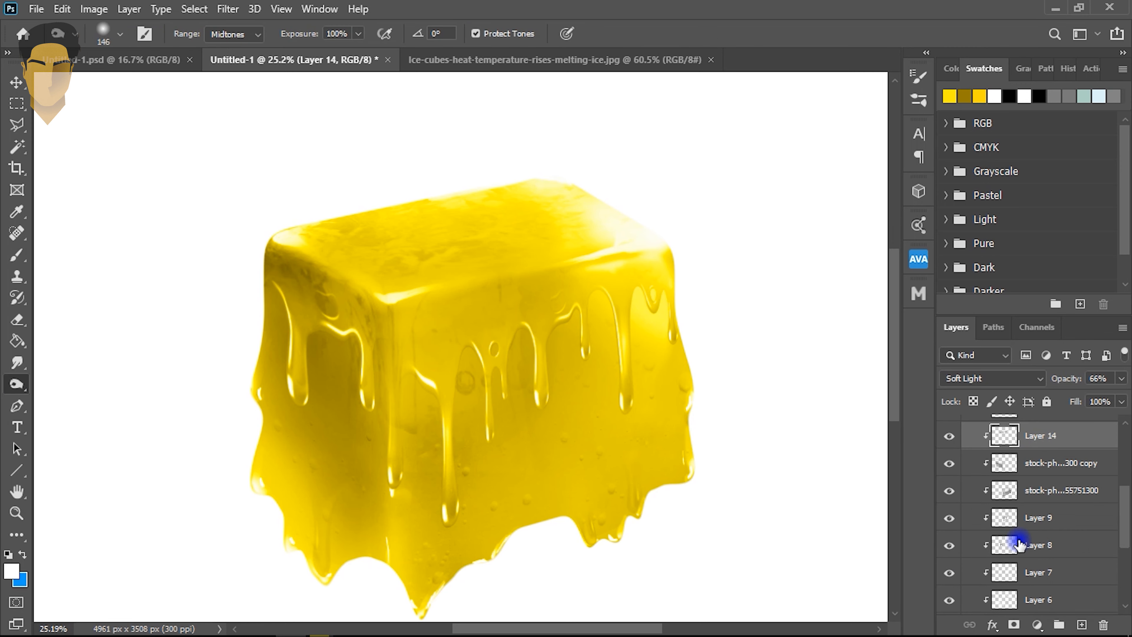
left_click(1025, 538)
scroll(330, 415, "up", 3)
scroll(312, 401, "up", 1)
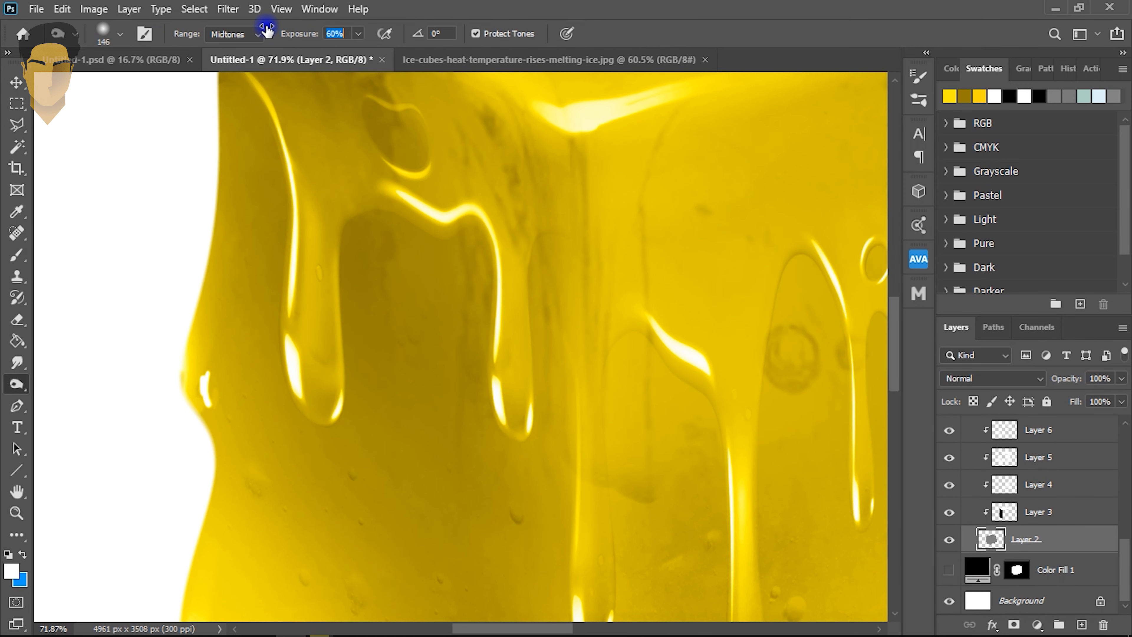
scroll(518, 505, "down", 5)
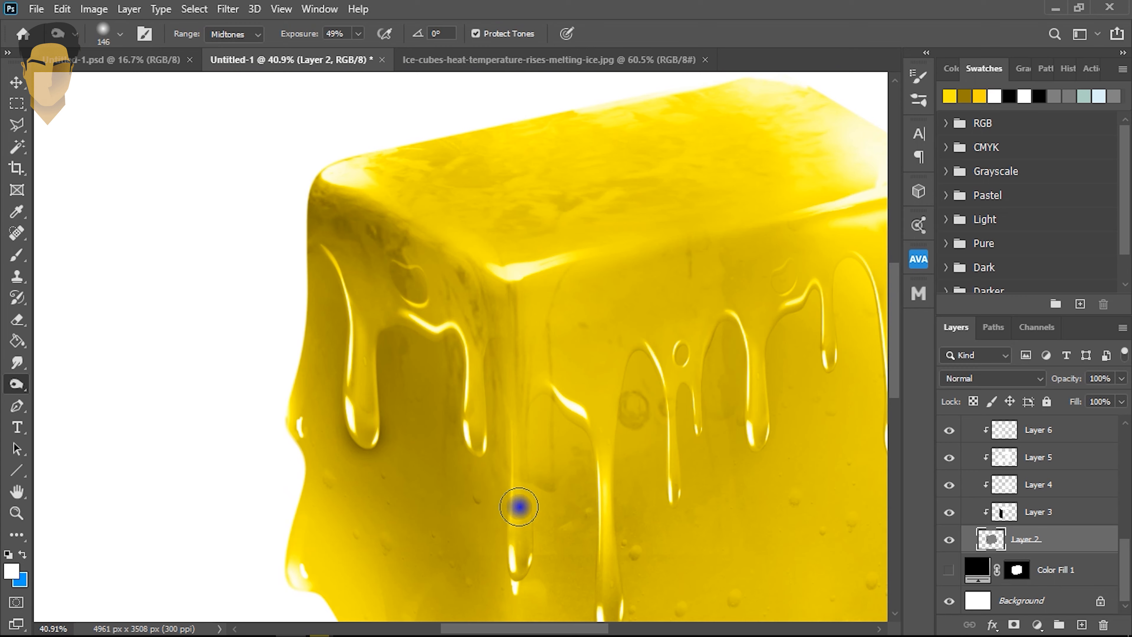
scroll(470, 435, "up", 6)
right_click(495, 435)
left_click(579, 445)
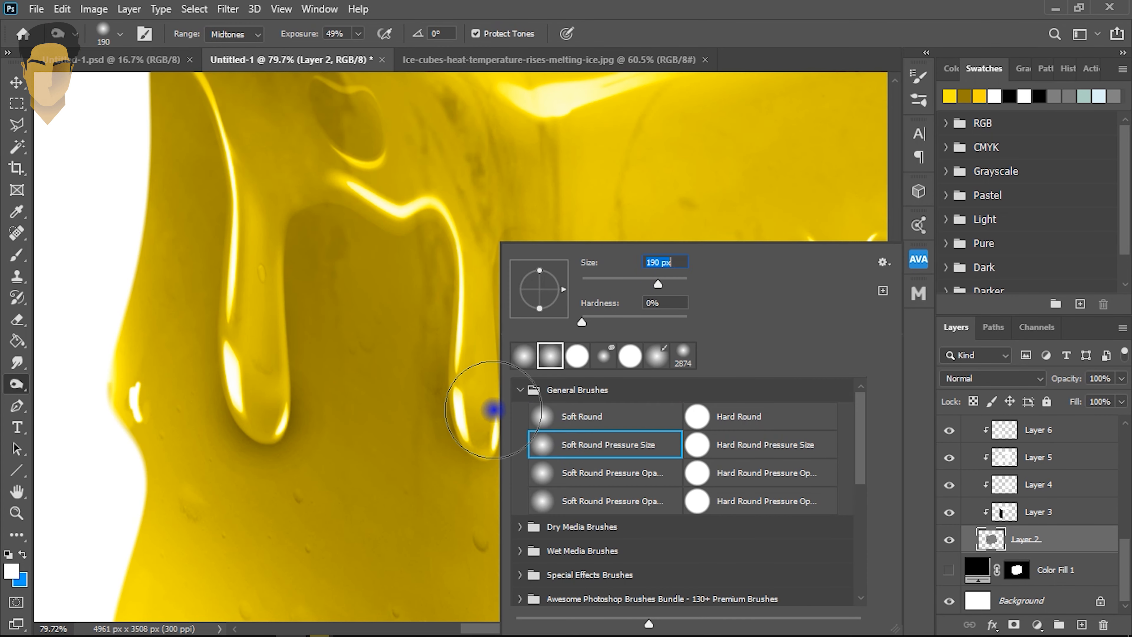
Step: Burn darker shadows around the honey drips on the cube's side faces on Layer 2
left_click_drag(471, 343, 471, 308)
scroll(601, 601, "down", 5)
scroll(354, 520, "down", 2)
left_click_drag(319, 538, 314, 477)
left_click_drag(452, 378, 455, 278)
left_click_drag(555, 439, 579, 337)
scroll(562, 347, "down", 6)
left_click_drag(562, 347, 389, 447)
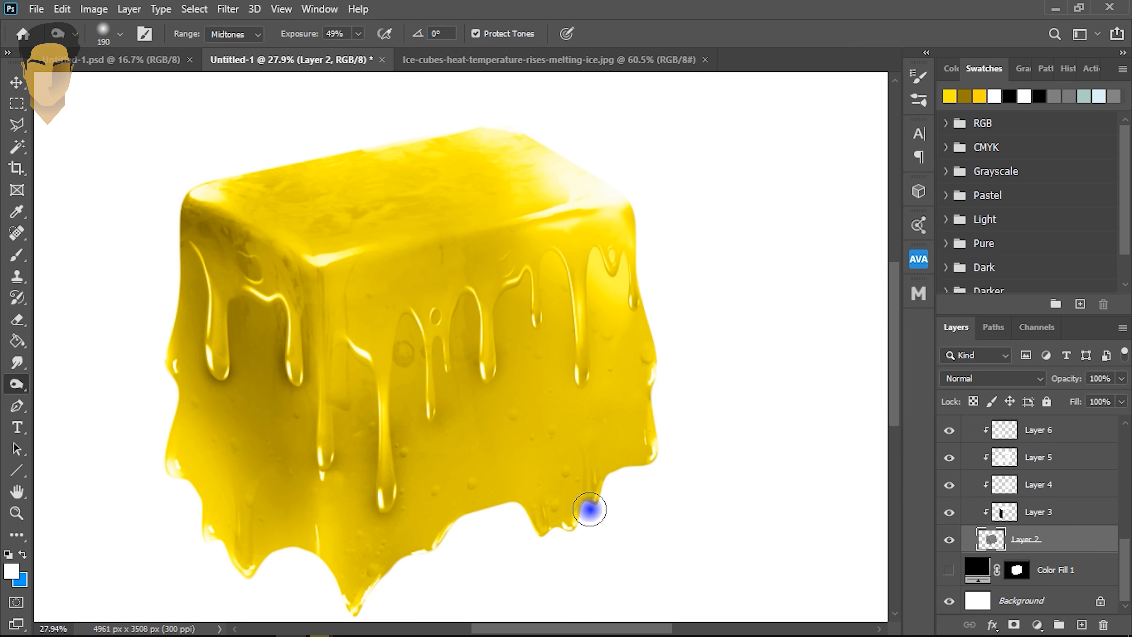
scroll(564, 330, "down", 3)
scroll(387, 392, "up", 5)
scroll(500, 419, "down", 5)
scroll(1018, 529, "up", 1)
scroll(1019, 531, "up", 1)
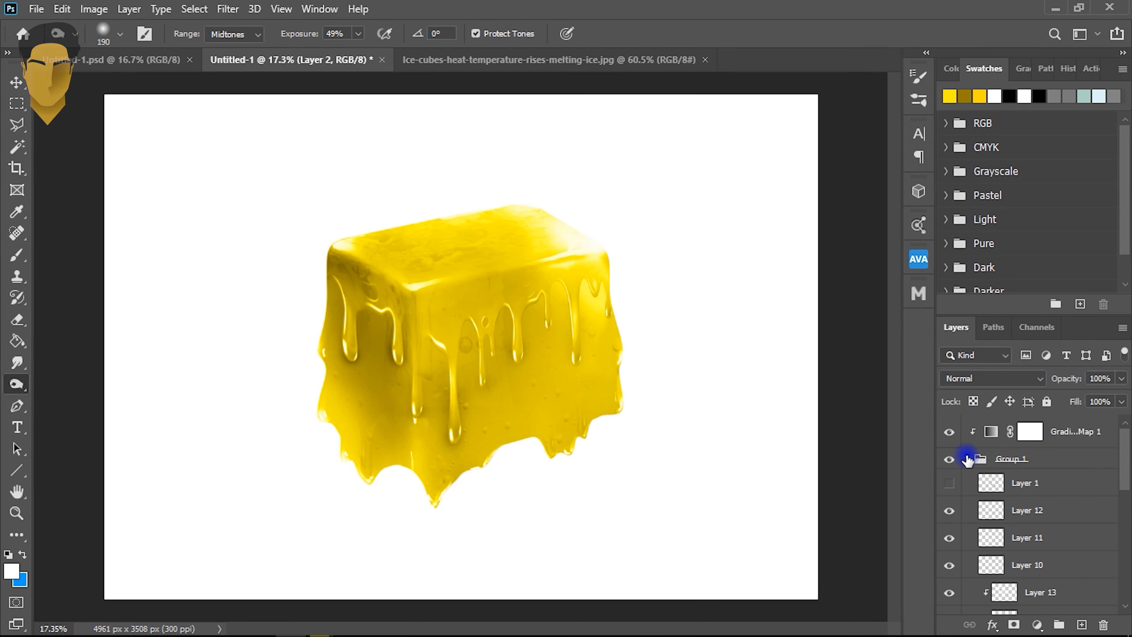
Step: Collapse Group 1 and fill the Background layer with a bright yellow
left_click(967, 458)
left_click_drag(1024, 315, 1024, 281)
left_click(980, 483)
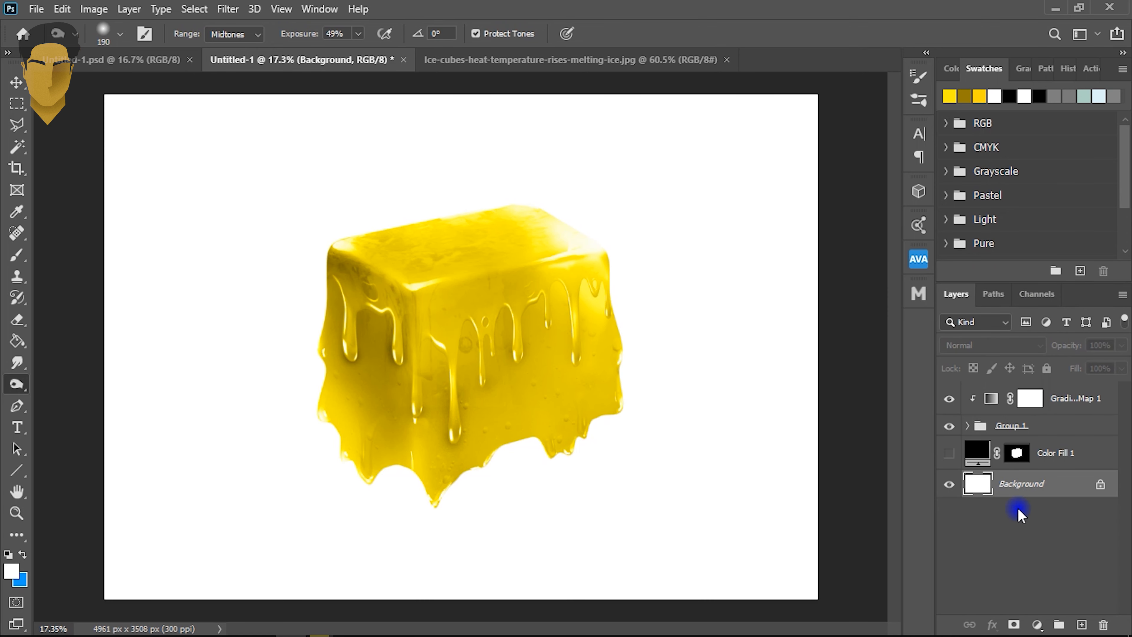
left_click(29, 338)
left_click(11, 570)
left_click(853, 340)
left_click(832, 171)
left_click(998, 159)
left_click(697, 321)
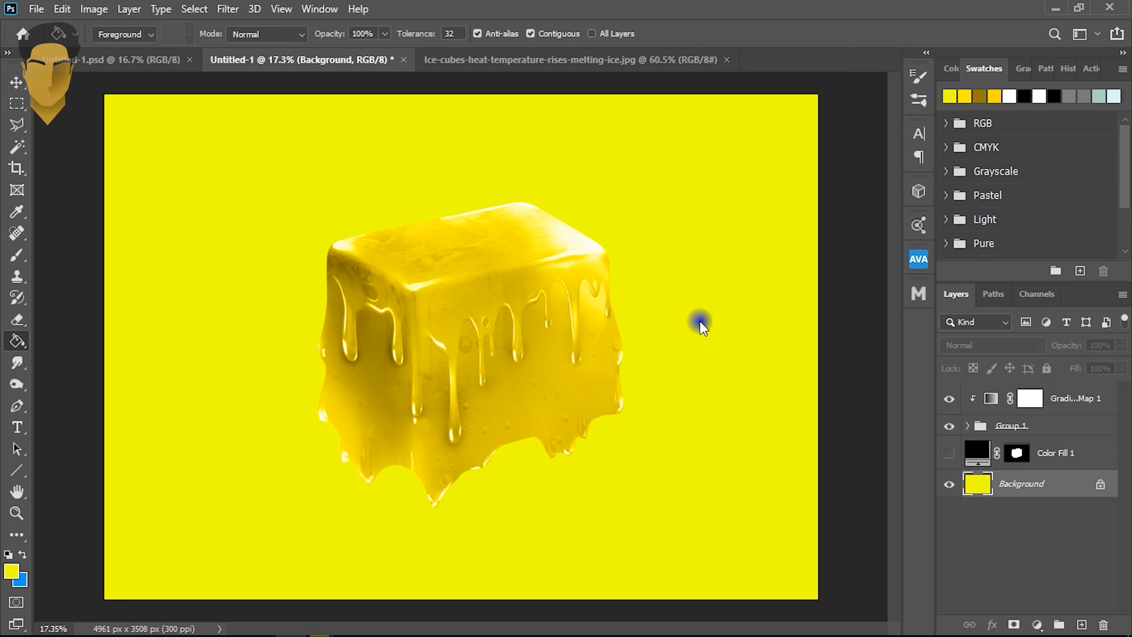
Step: Add a layer above the Background and dab one white spot on it with a 385 px Soft Round brush
left_click(1081, 624)
left_click(17, 255)
left_click(12, 572)
left_click_drag(632, 171, 551, 133)
left_click(974, 157)
right_click(586, 357)
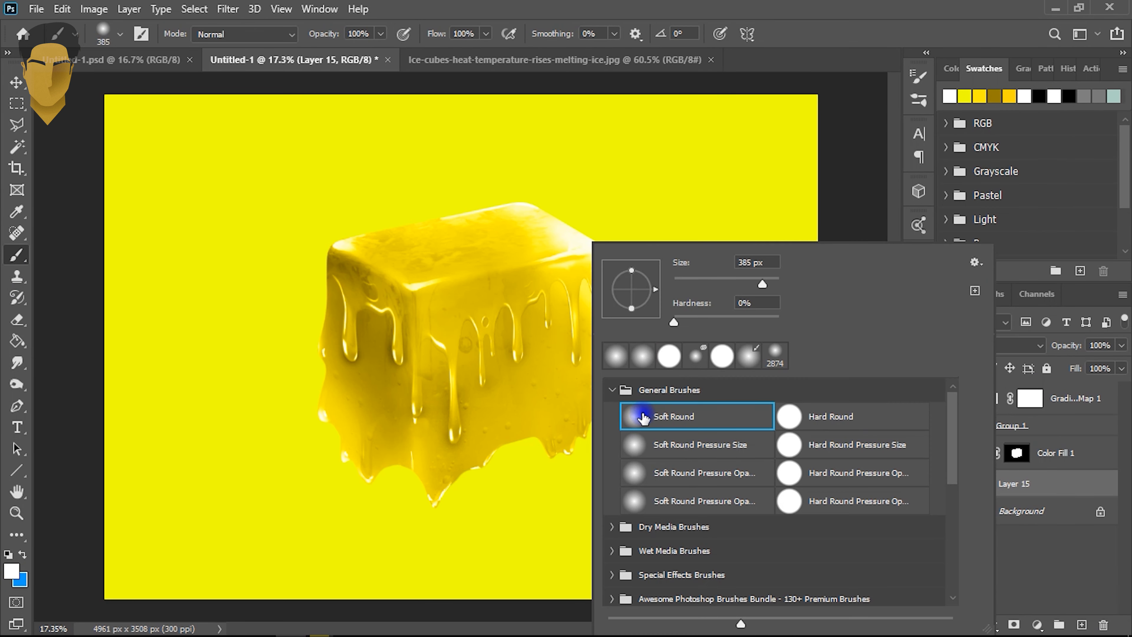
left_click(321, 367)
Step: Enlarge the white spot far beyond the canvas and centre it behind the cube as a radial glow
key("ctrl+t")
left_click_drag(319, 324, 320, 71)
scroll(316, 419, "down", 3)
left_click_drag(355, 397, 354, 574)
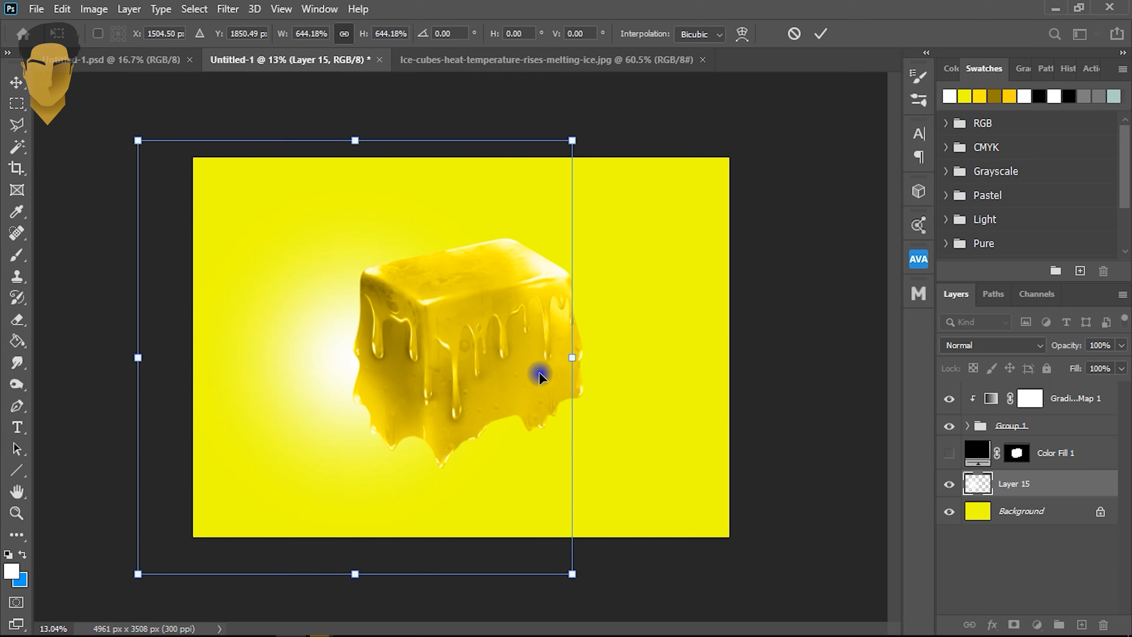
left_click_drag(510, 392, 624, 366)
scroll(549, 331, "down", 2)
left_click_drag(624, 121, 801, 66)
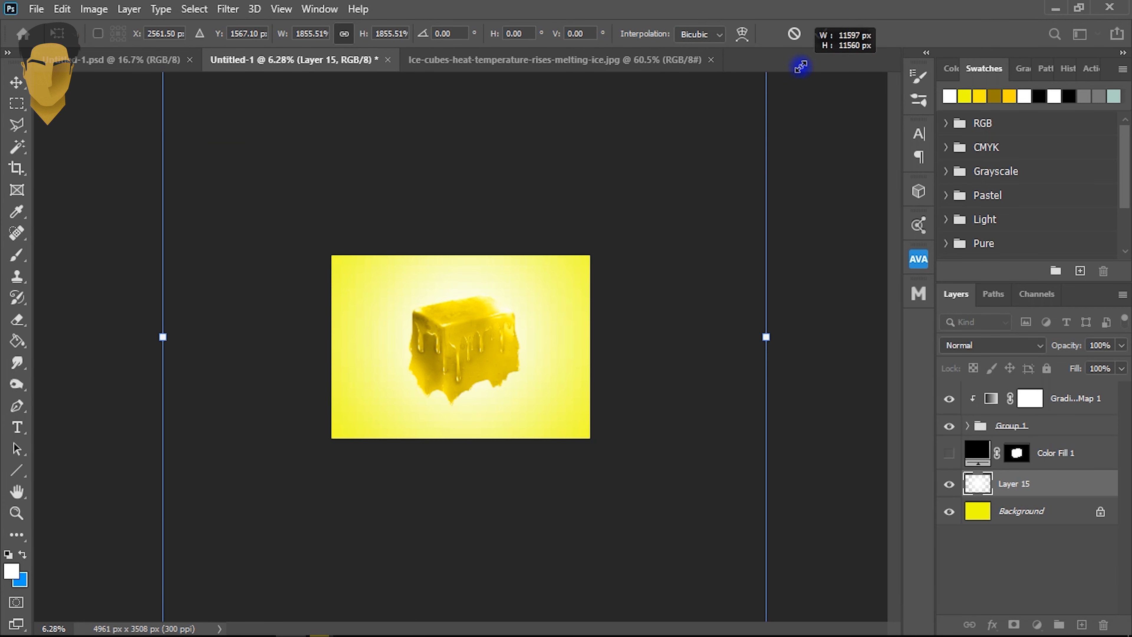
key("Return")
scroll(447, 349, "up", 3)
scroll(453, 354, "down", 1)
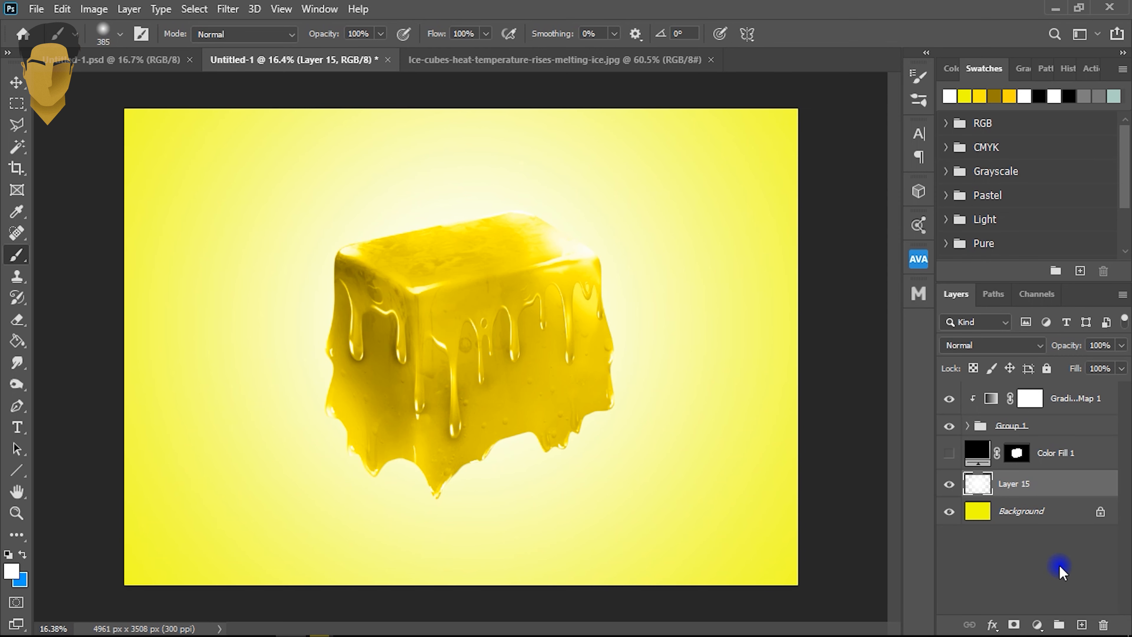
Step: Add a layer above the glow and dab a soft dark gray spot below the cube
left_click(1083, 625)
left_click(12, 569)
left_click(626, 316)
left_click(999, 159)
left_click(487, 504)
Step: Stretch the gray spot into a wide, flat ground shadow beneath the cube and set its layer opacity to 69%
key("ctrl+t")
mouse_move(444, 504)
left_mouse_down()
mouse_move(222, 499)
mouse_move(389, 480)
mouse_move(64, 503)
left_mouse_up()
left_click_drag(529, 503, 578, 534)
key("Return")
left_click_drag(1072, 347, 1042, 352)
left_click(23, 106)
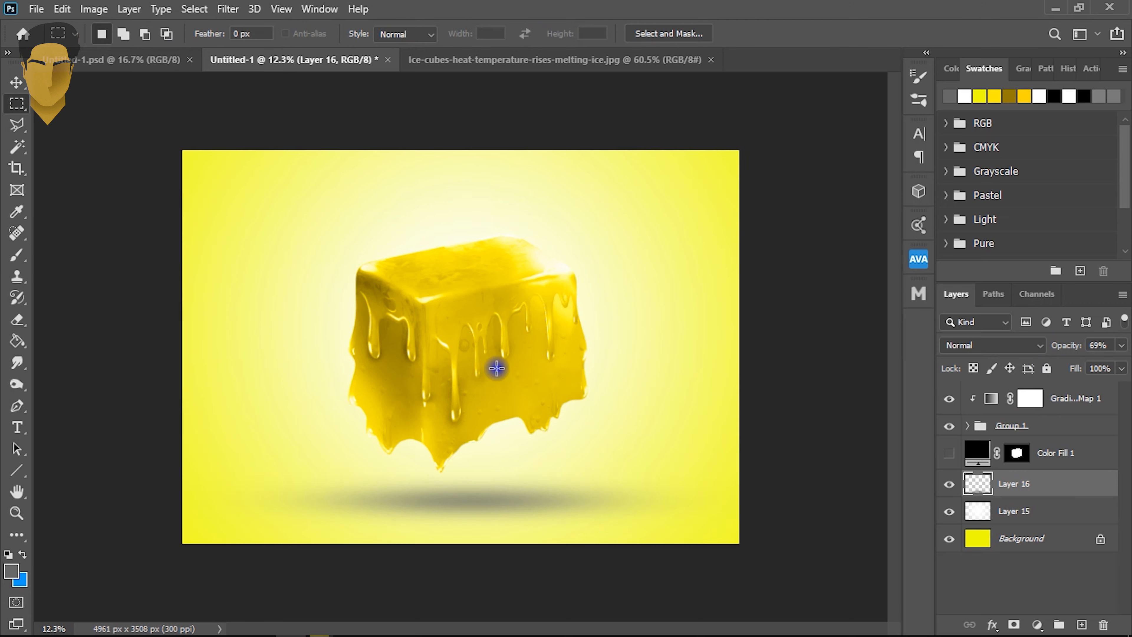
Step: Add a clipped Hue/Saturation adjustment above the gradient map with hue -10, saturation +42 and lightness +9
scroll(493, 339, "up", 3)
scroll(493, 339, "down", 2)
left_click(993, 404)
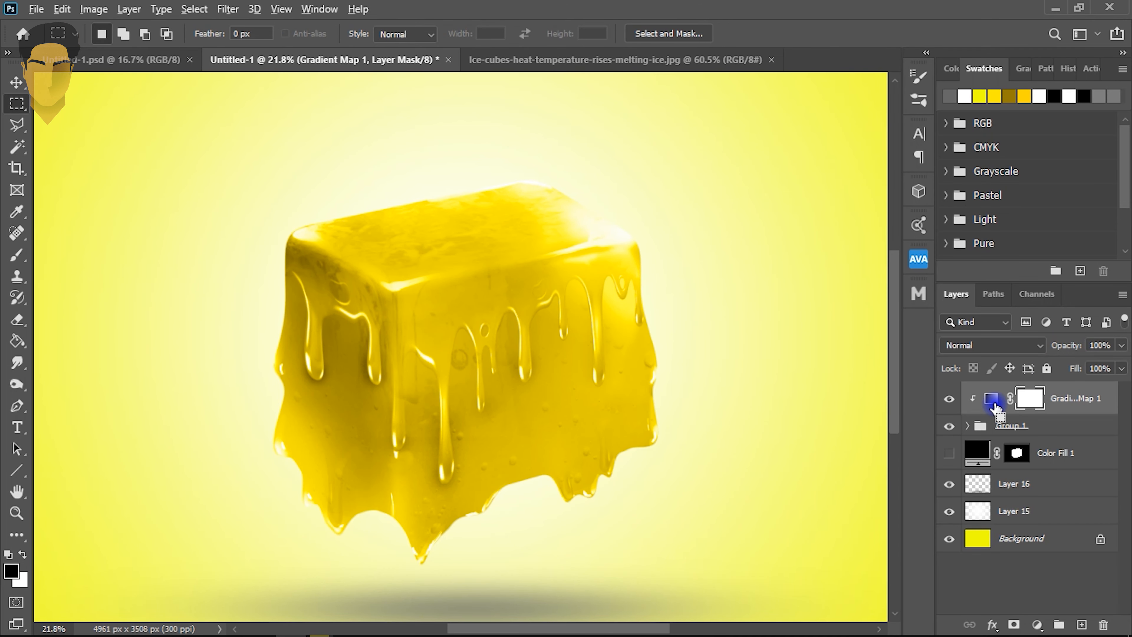
scroll(890, 416, "down", 1)
left_click(991, 399)
left_click(1037, 624)
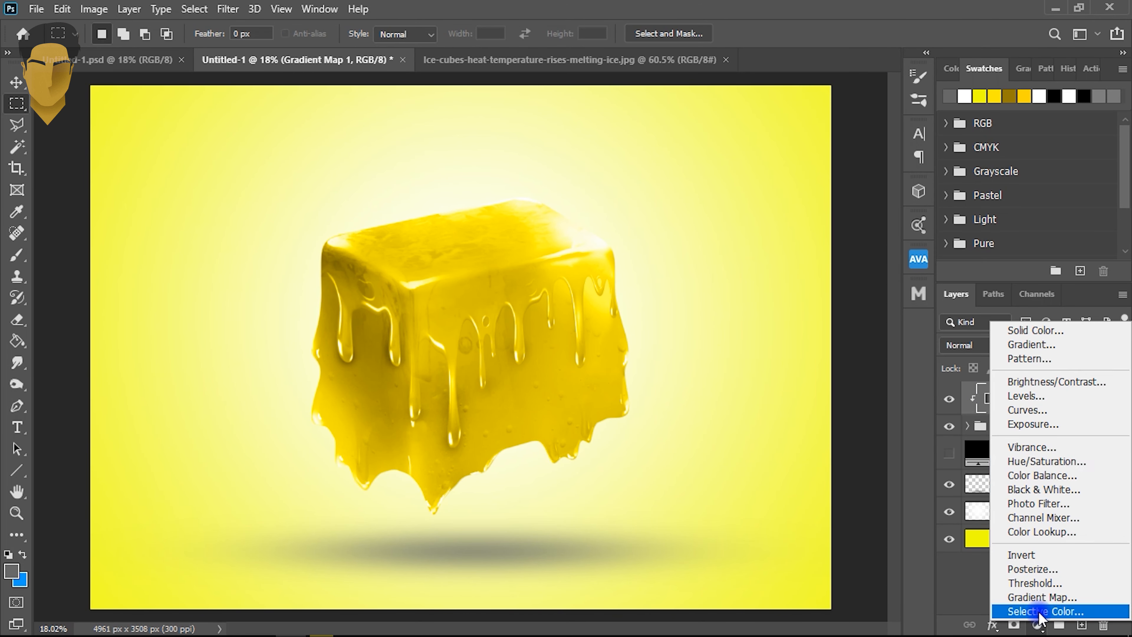
left_click(1018, 458)
left_click_drag(782, 230, 776, 229)
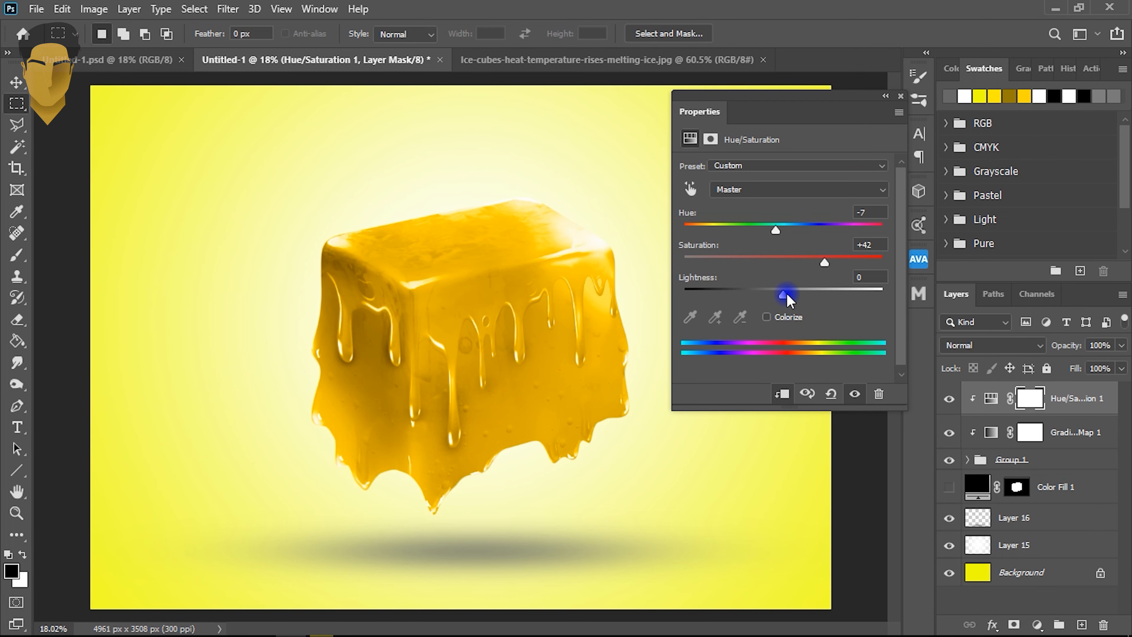
left_click_drag(787, 297, 792, 290)
left_click_drag(776, 230, 773, 229)
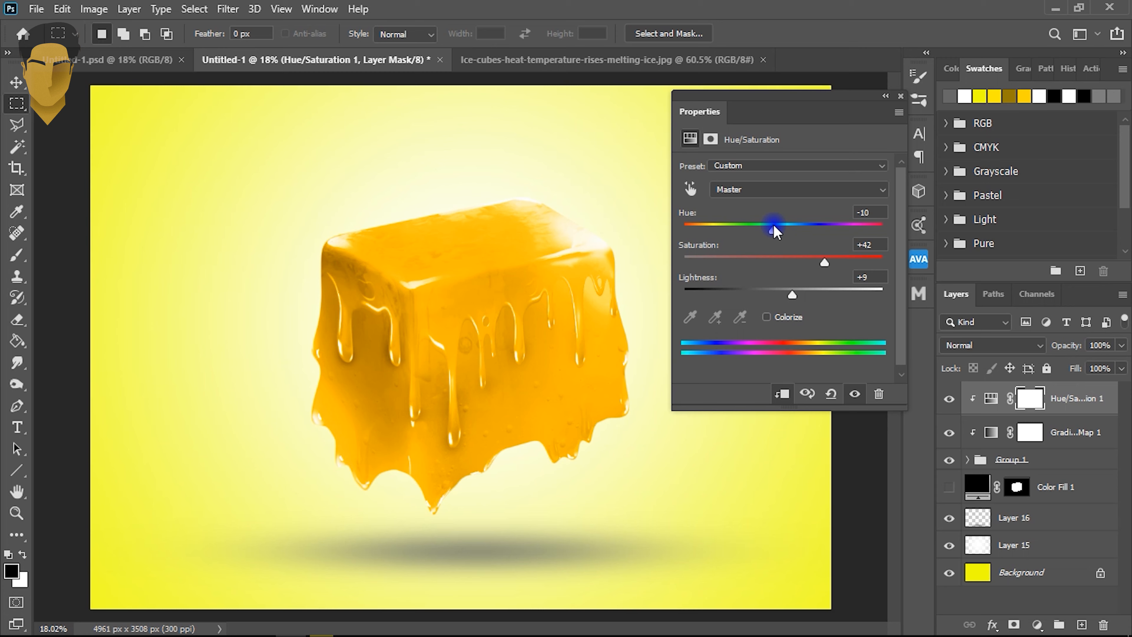
left_click(899, 96)
Step: Set the Hue/Saturation adjustment's opacity to 76% and compare the cube with the adjustment off and on
left_click_drag(1046, 343, 1049, 344)
left_click(949, 399)
left_click(949, 399)
scroll(503, 384, "down", 2)
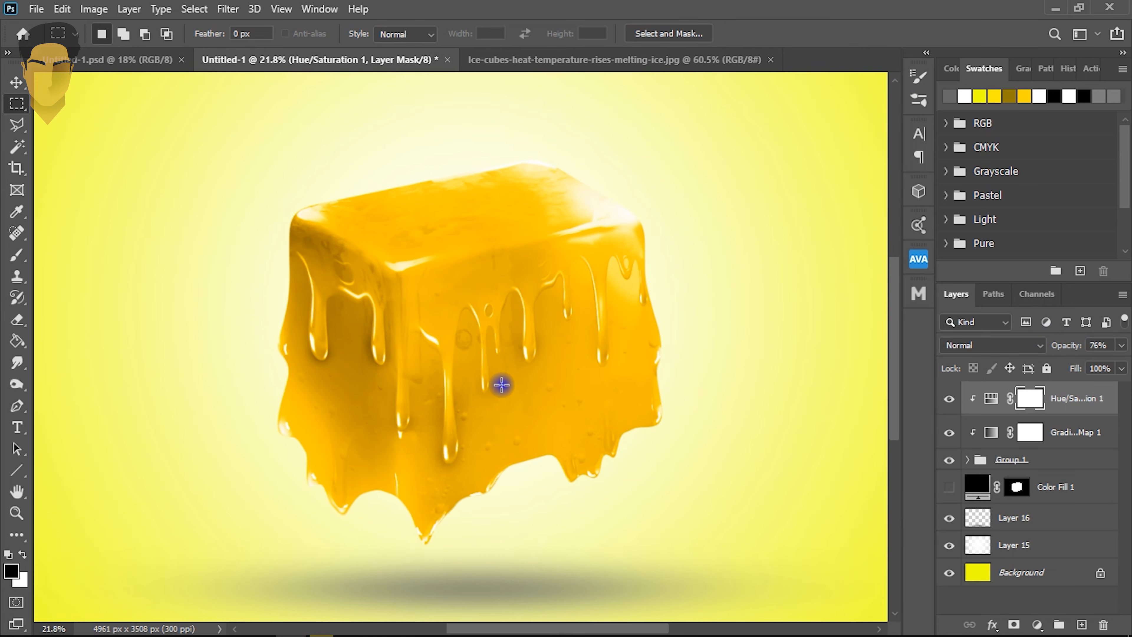
Step: Close the melting ice cubes reference image and return to the honey cube document
left_click(668, 60)
left_click(770, 60)
scroll(505, 371, "up", 2)
scroll(523, 379, "down", 1)
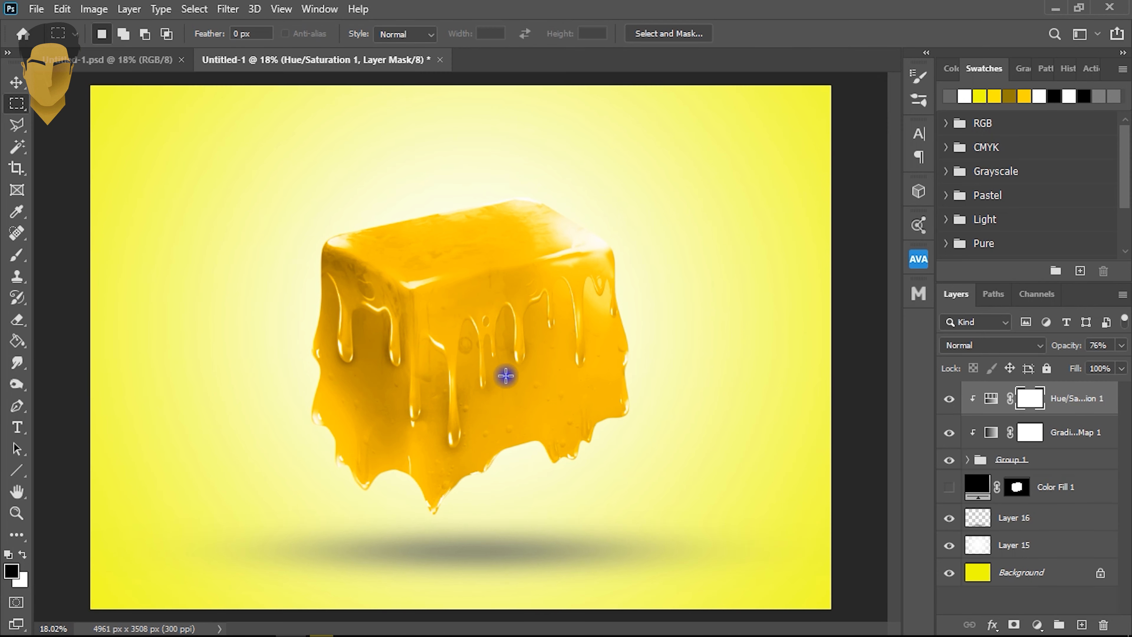
Step: Place the bee image kindpng_1079580 in the document and shrink it over the cube
left_click(122, 622)
left_click_drag(367, 133, 488, 363)
scroll(487, 363, "down", 3)
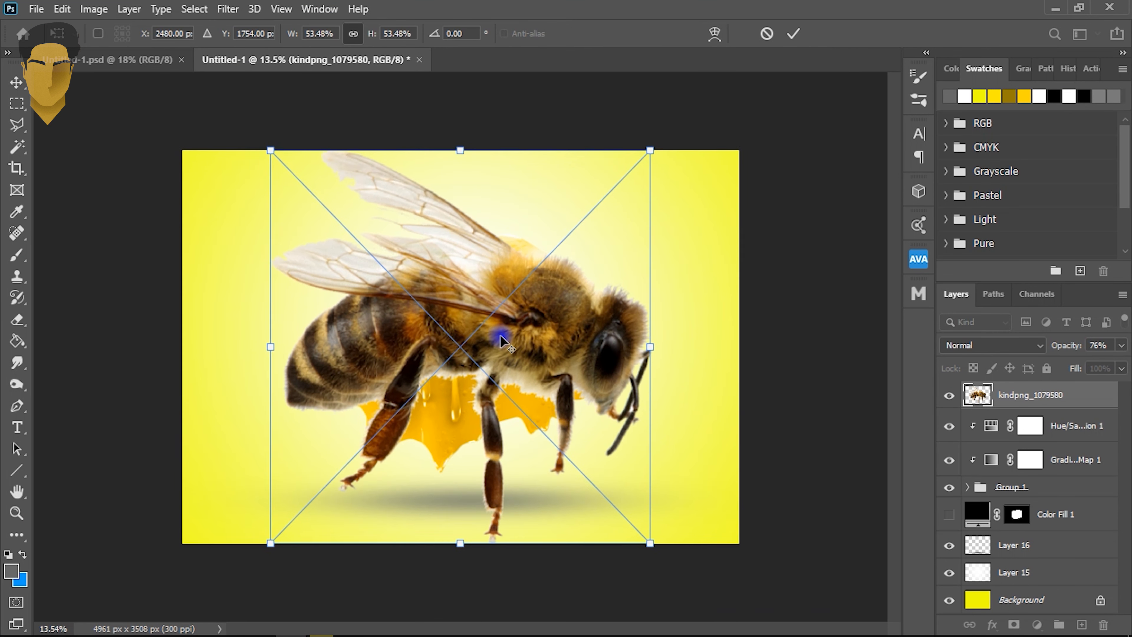
left_click_drag(462, 164, 445, 414)
left_click_drag(464, 463, 495, 366)
Step: Adjust the bee's size, tilt it slightly head-up, position it on the cube's front face and commit the placement
scroll(513, 362, "up", 7)
left_click_drag(665, 229, 618, 189)
left_click_drag(526, 365, 567, 330)
left_click_drag(580, 502, 565, 471)
left_click_drag(574, 322, 581, 332)
left_click_drag(687, 250, 676, 240)
key("Return")
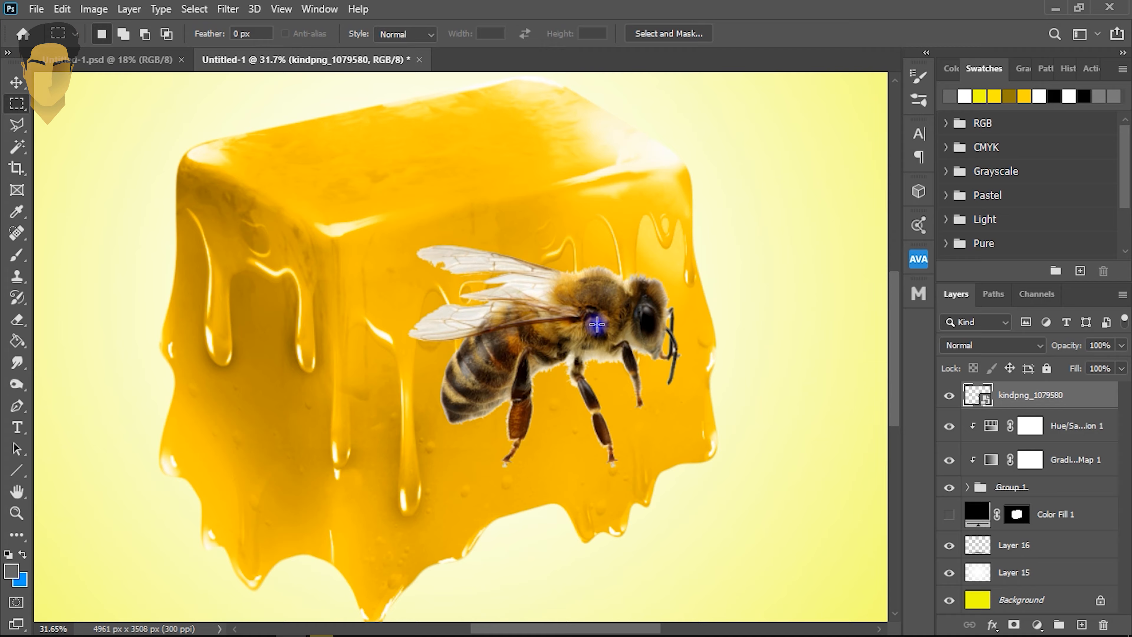
Step: Rasterize the bee layer, load its outline as a selection and open it in Select and Mask
scroll(592, 374, "down", 7)
scroll(566, 365, "up", 10)
scroll(579, 359, "up", 5)
right_click(1041, 401)
left_click(886, 323)
left_click(981, 403, "ctrl")
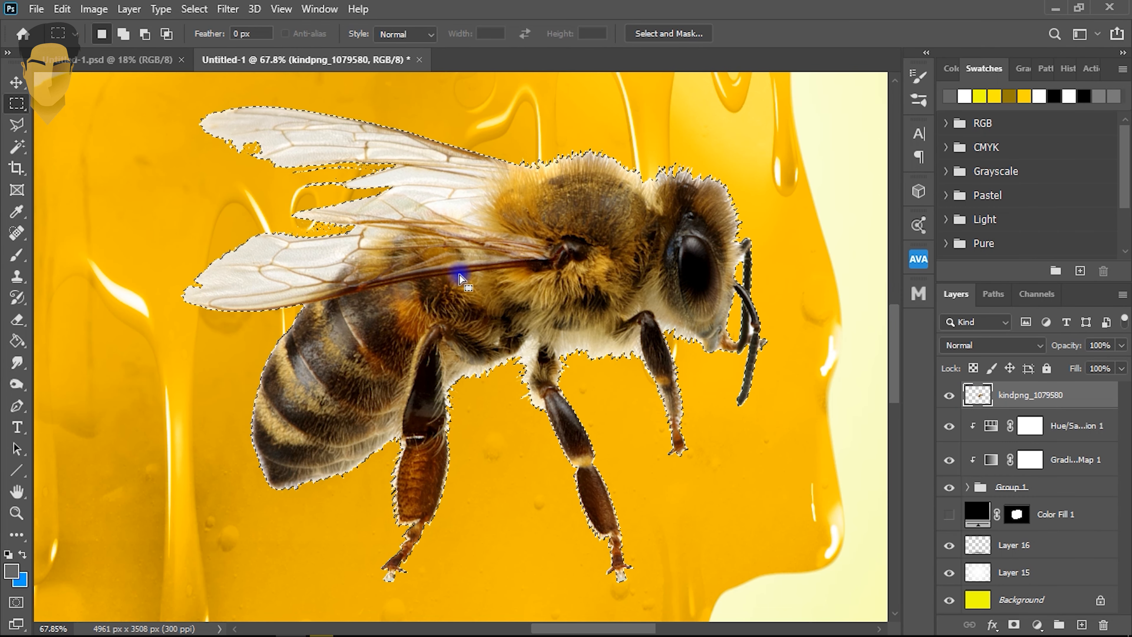
left_click(193, 8)
left_click(307, 245)
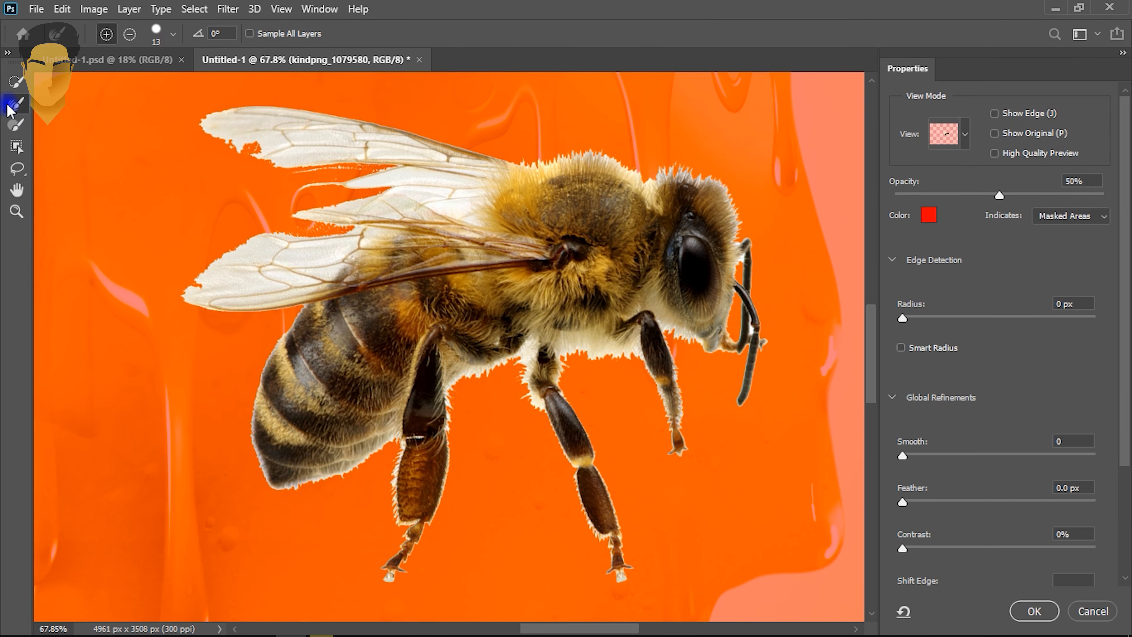
Step: Refine the furry edges under the bee's body and around its legs with a 39 px Refine Edge brush
scroll(505, 384, "up", 3)
right_click(518, 376)
left_click(471, 372)
left_click_drag(471, 372, 429, 389)
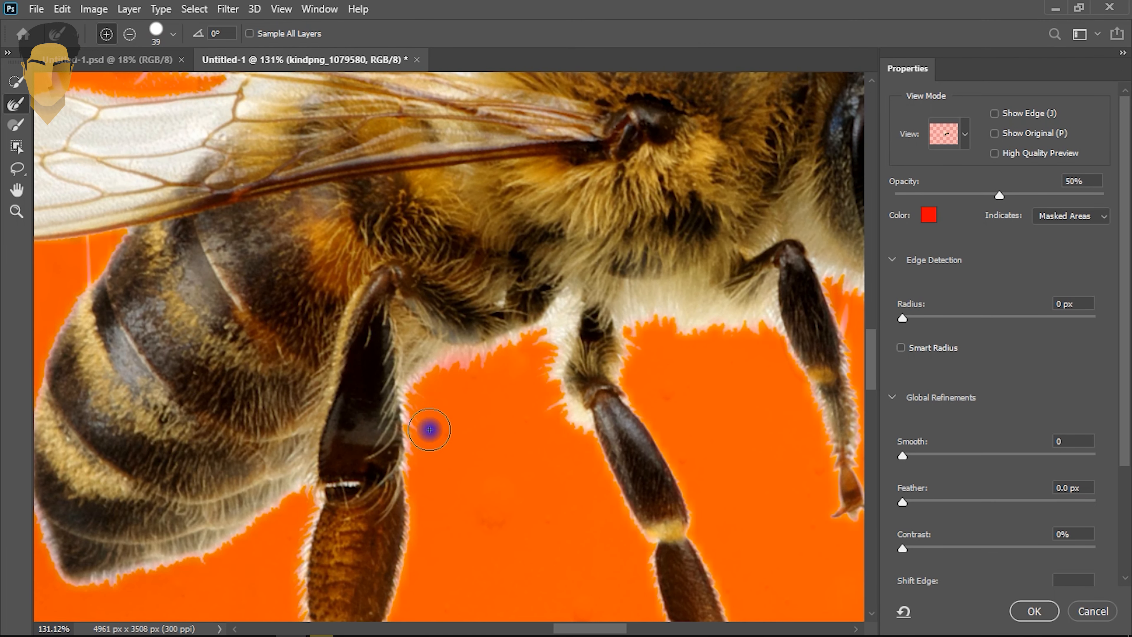
mouse_move(509, 345)
left_mouse_down()
mouse_move(555, 332)
mouse_move(573, 420)
mouse_move(556, 311)
mouse_move(628, 322)
mouse_move(635, 357)
mouse_move(690, 311)
mouse_move(652, 300)
mouse_move(765, 331)
mouse_move(820, 455)
left_mouse_up()
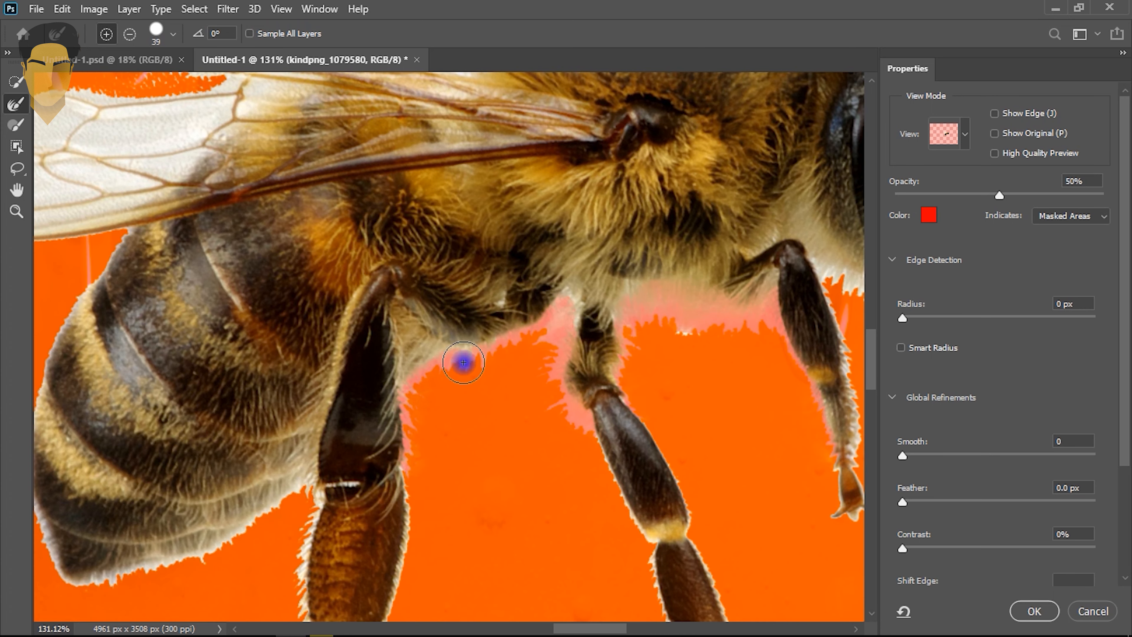
left_click_drag(282, 501, 367, 397)
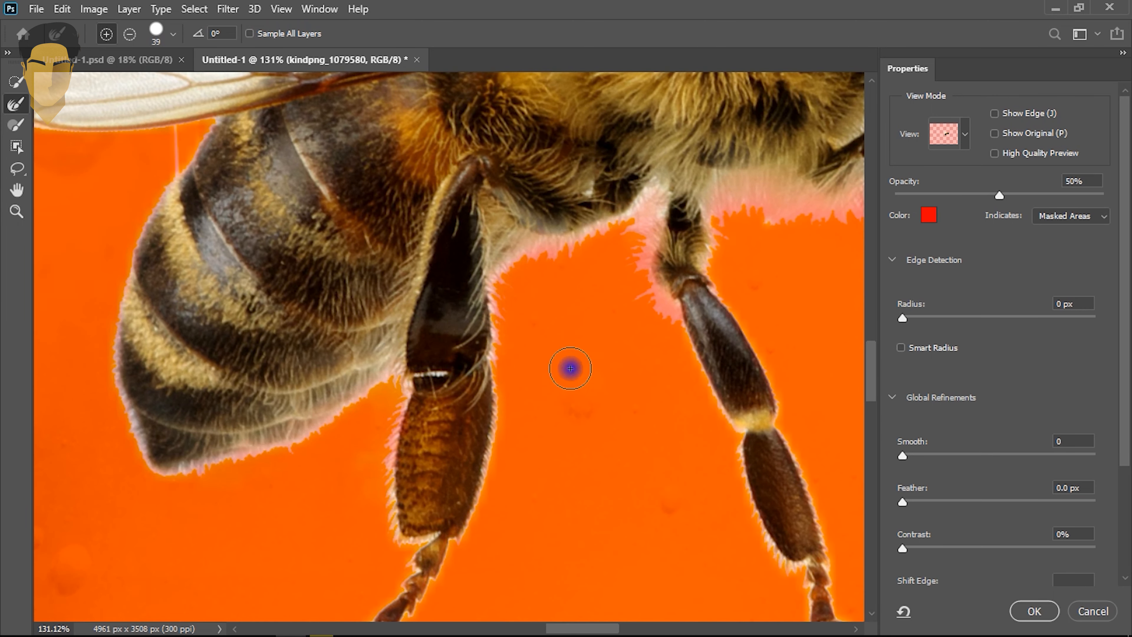
Step: Refine the remaining fur edges around the bee's abdomen, back and head
scroll(577, 366, "down", 5)
left_click_drag(718, 272, 504, 336)
scroll(593, 412, "up", 6)
mouse_move(593, 412)
left_mouse_down()
mouse_move(582, 274)
mouse_move(548, 183)
mouse_move(638, 230)
left_mouse_up()
scroll(366, 353, "down", 4)
scroll(421, 157, "up", 1)
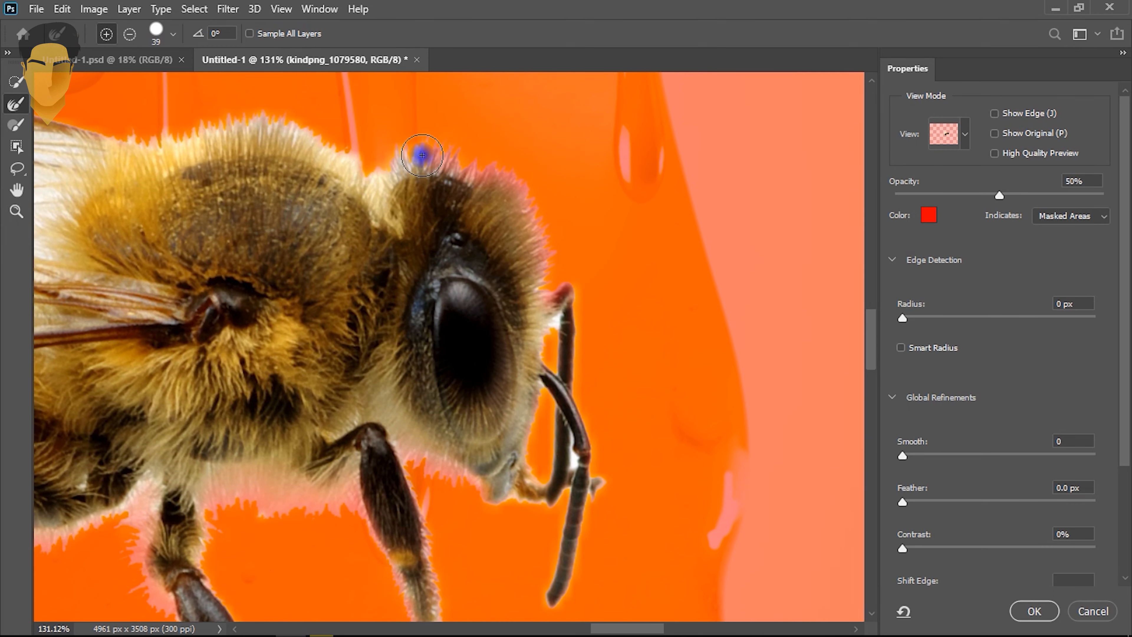
scroll(424, 374, "down", 6)
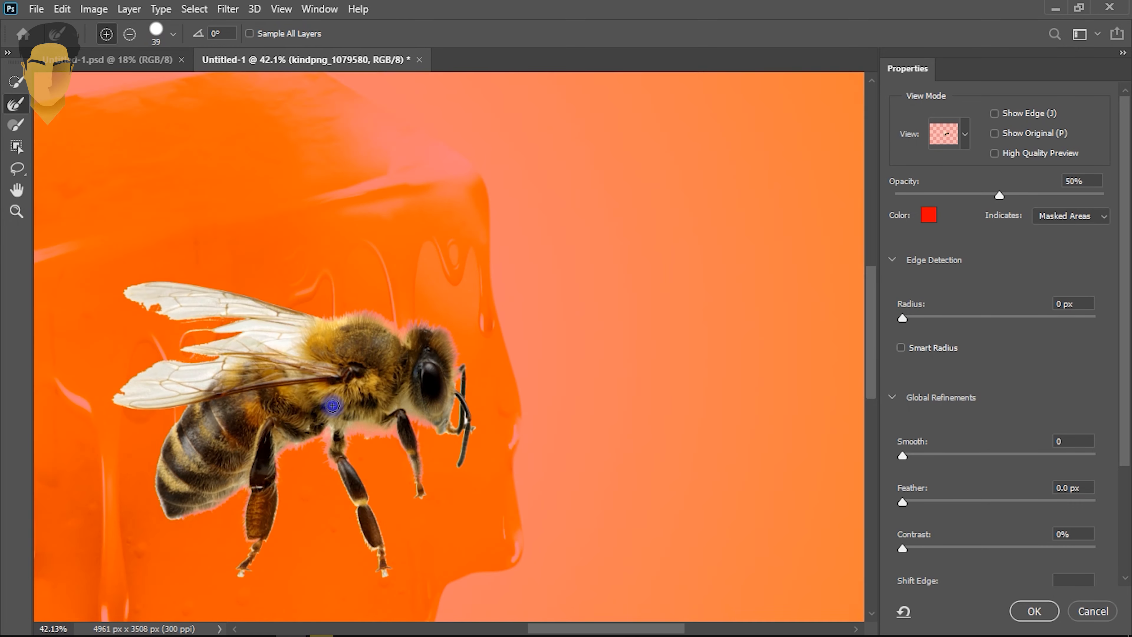
Step: Apply the refined selection and copy the bee onto a new layer
scroll(329, 404, "up", 3)
left_click(1030, 612)
key("ctrl+j")
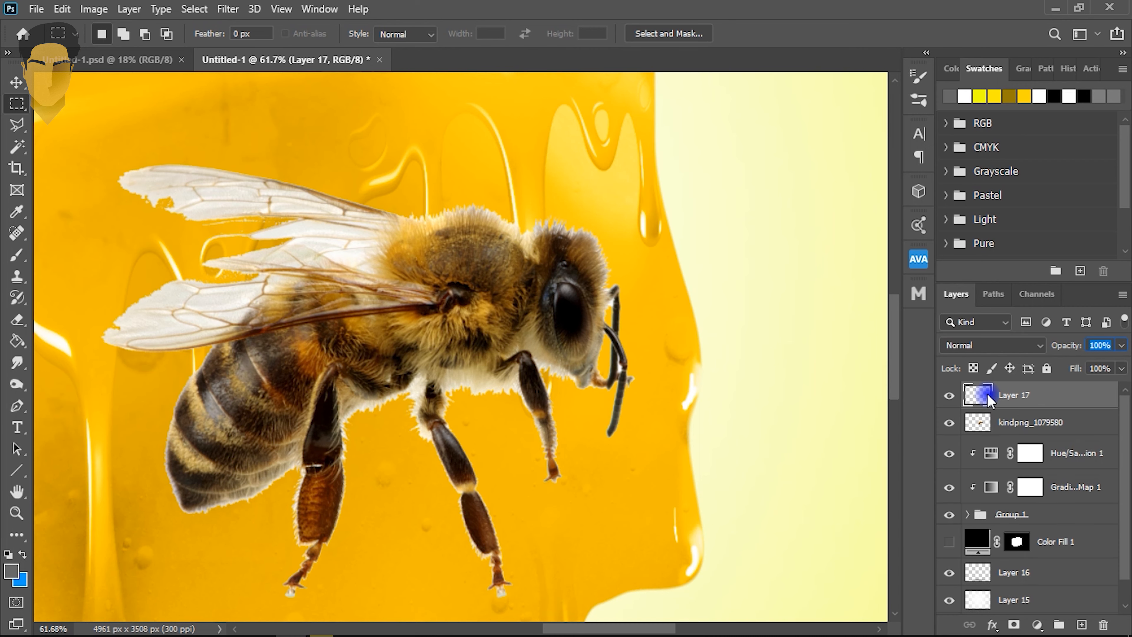
Step: Delete the original kindpng_1079580 bee layer
left_click(1013, 426)
left_click(982, 421)
key("Return")
left_click_drag(975, 420, 1102, 625)
scroll(584, 312, "down", 4)
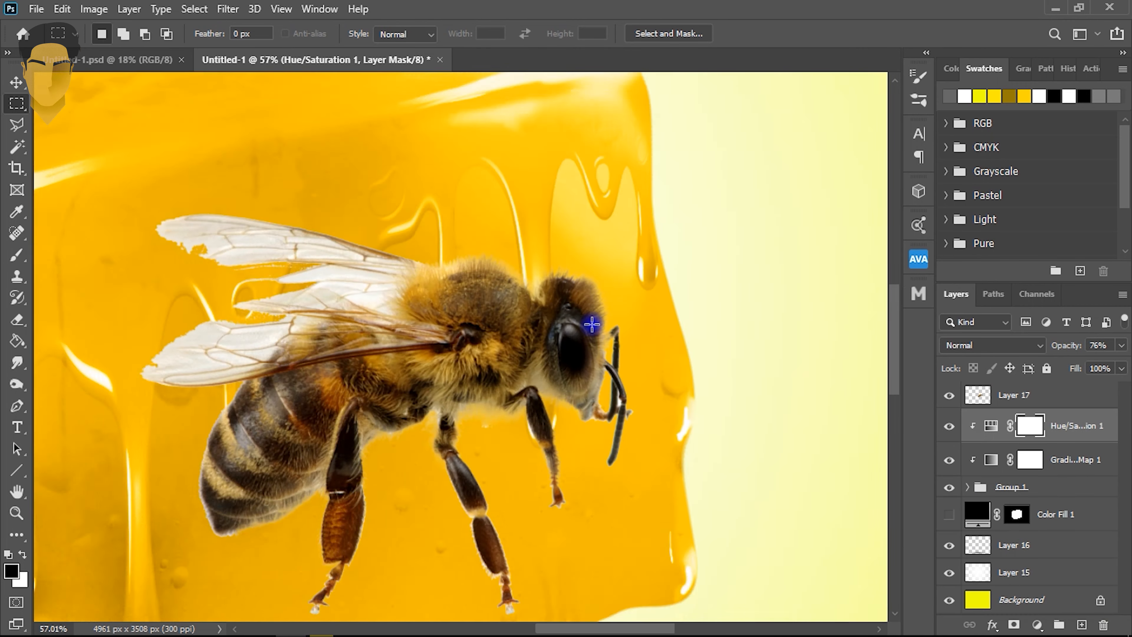
Step: Draw a Pen path on Layer 17 enclosing the bee's wings, abdomen and rear leg, passing through its thorax
key("v")
scroll(521, 369, "up", 5)
scroll(488, 319, "down", 2)
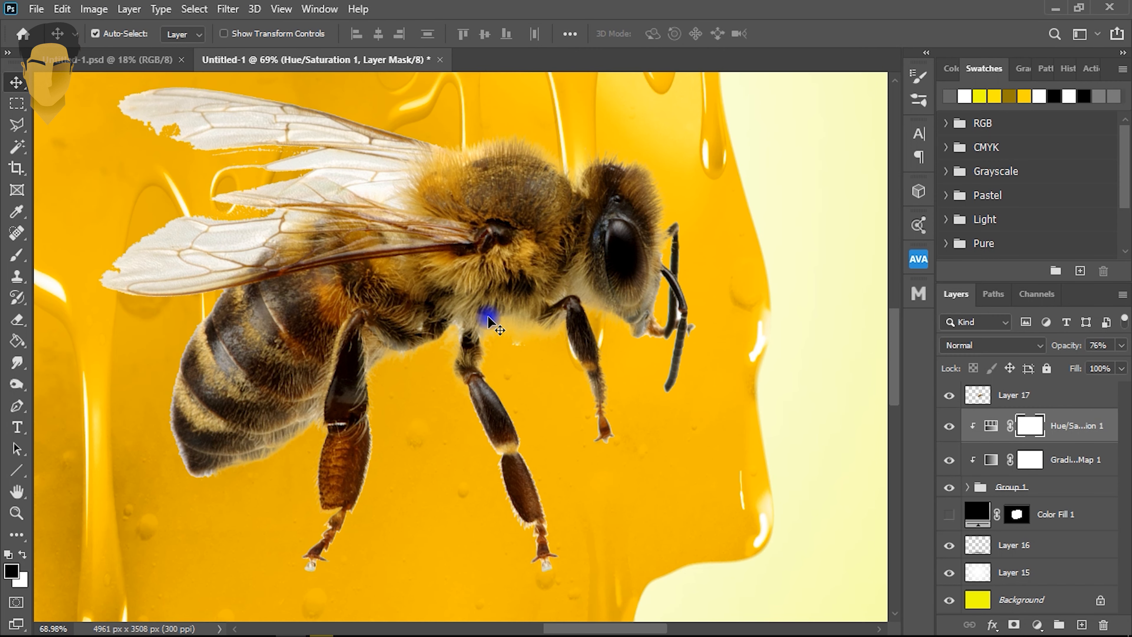
left_click(24, 413)
left_click(978, 396)
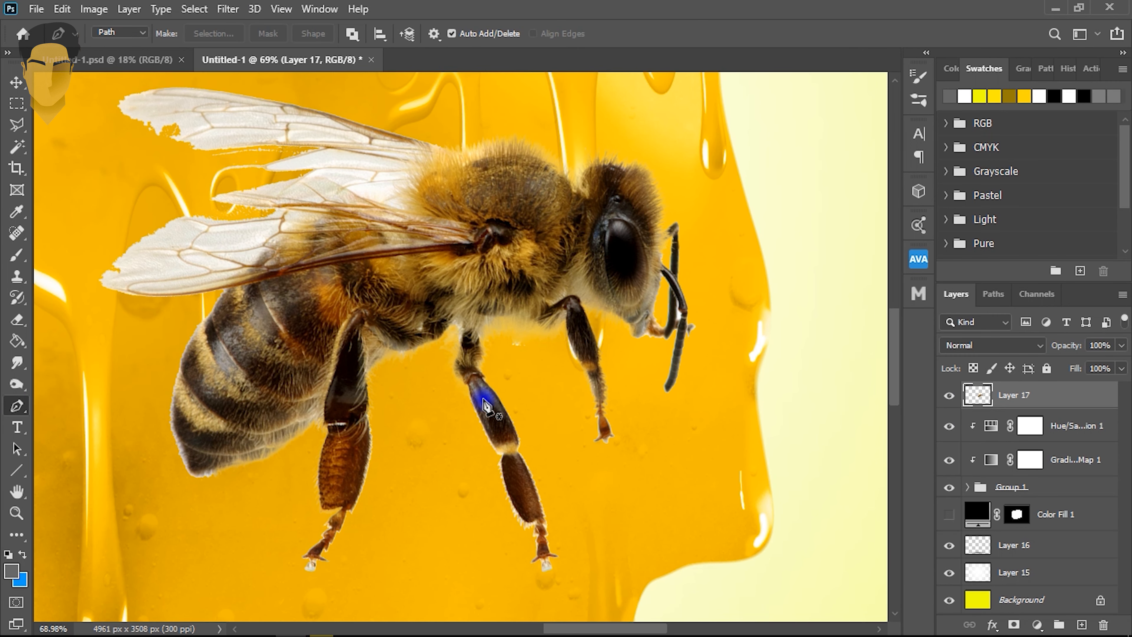
left_click_drag(489, 144, 444, 112)
left_click_drag(187, 121, 151, 113)
left_click(82, 170)
left_click_drag(49, 305, 81, 229)
left_click_drag(82, 311, 103, 361)
left_click_drag(138, 471, 157, 481)
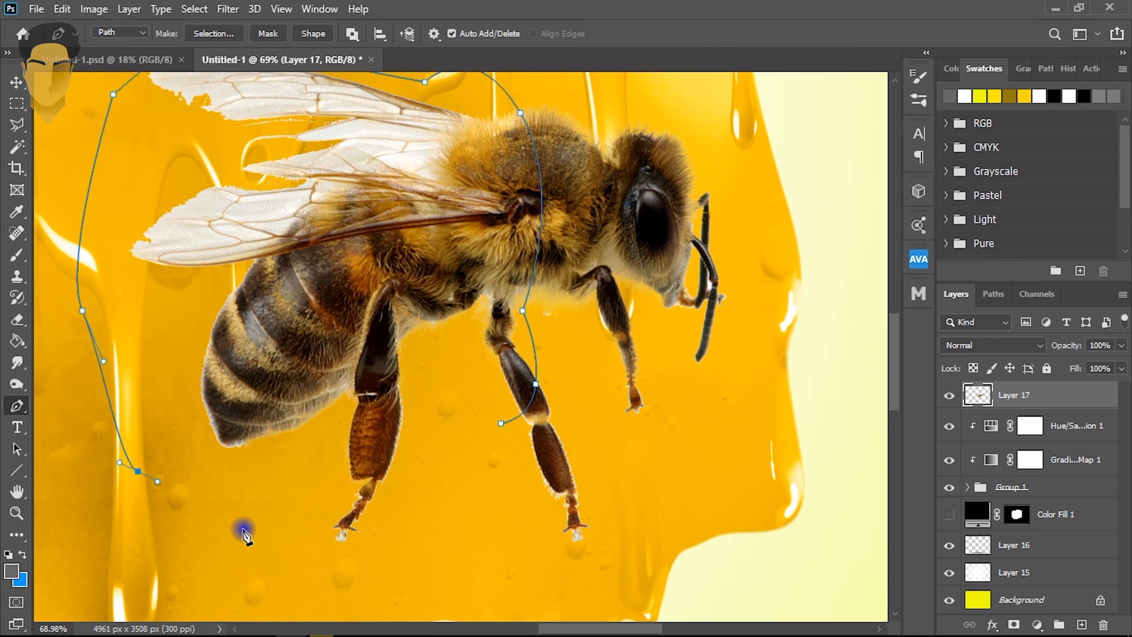
key("ctrl+z")
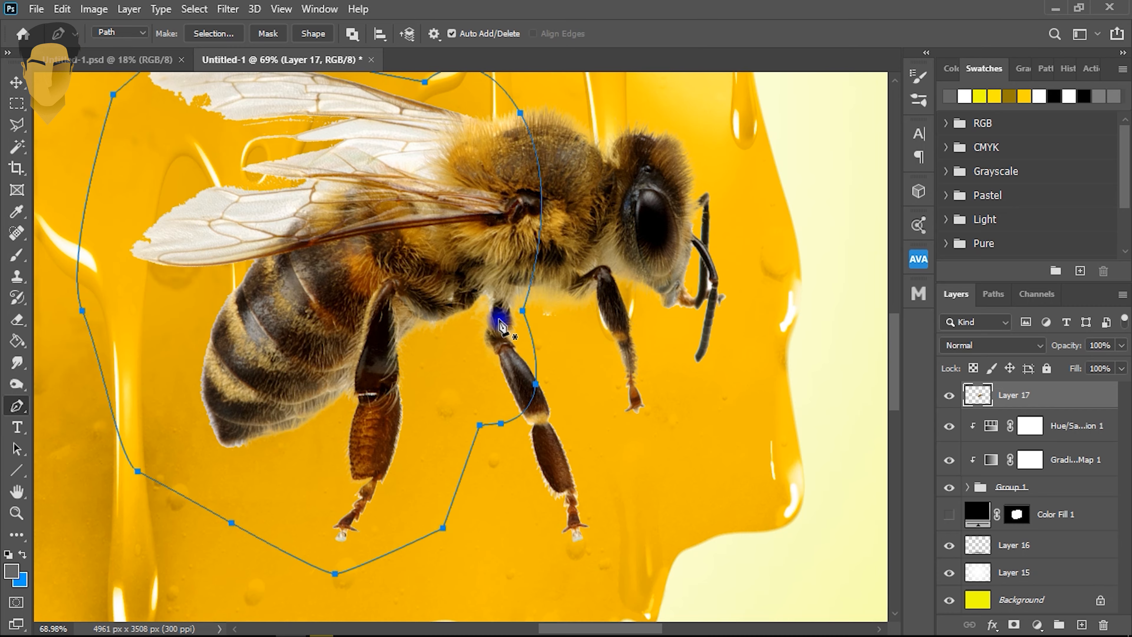
Step: Convert the closed pen path around the bee's rear half into a selection
scroll(439, 330, "down", 2)
right_click(439, 330)
left_click(480, 331)
left_click(653, 157)
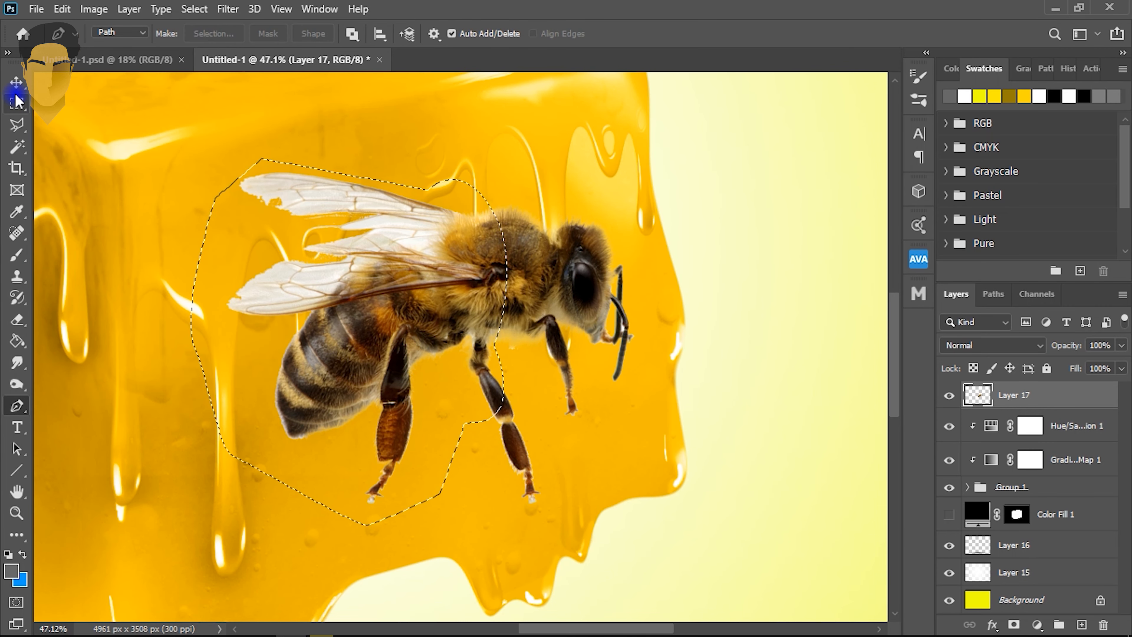
Step: Cut the selected rear half of the bee from Layer 17 onto a new layer
left_click(21, 105)
right_click(375, 285)
left_click(511, 417)
scroll(425, 352, "up", 2)
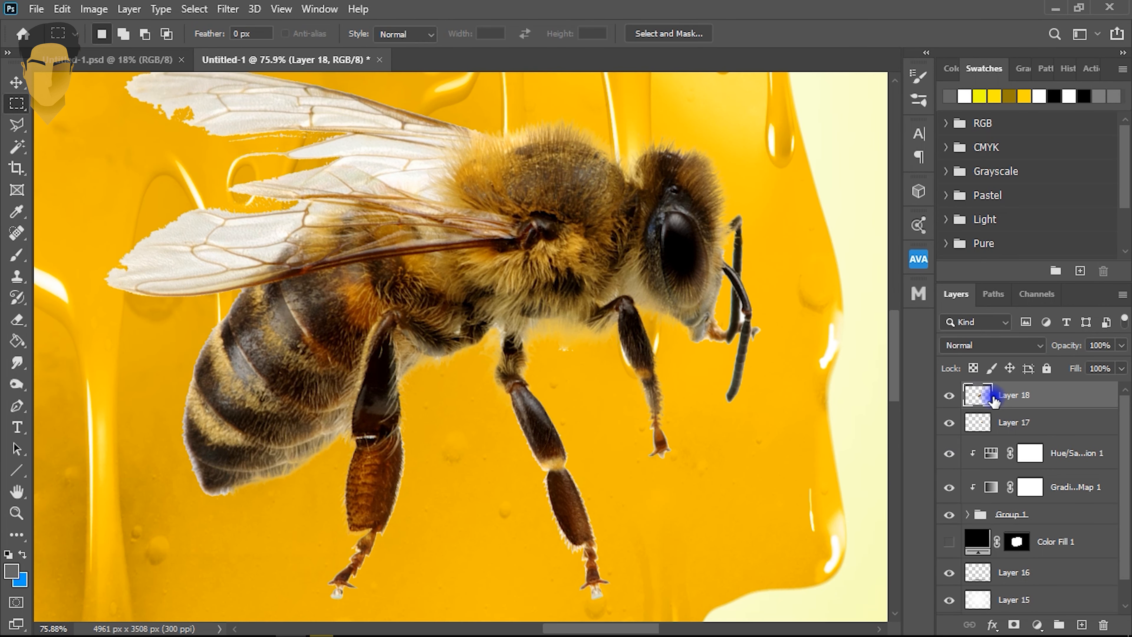
Step: Lower the opacity of the bee's rear-half layer to 30% so it looks submerged in the honey
left_click_drag(1054, 350, 999, 353)
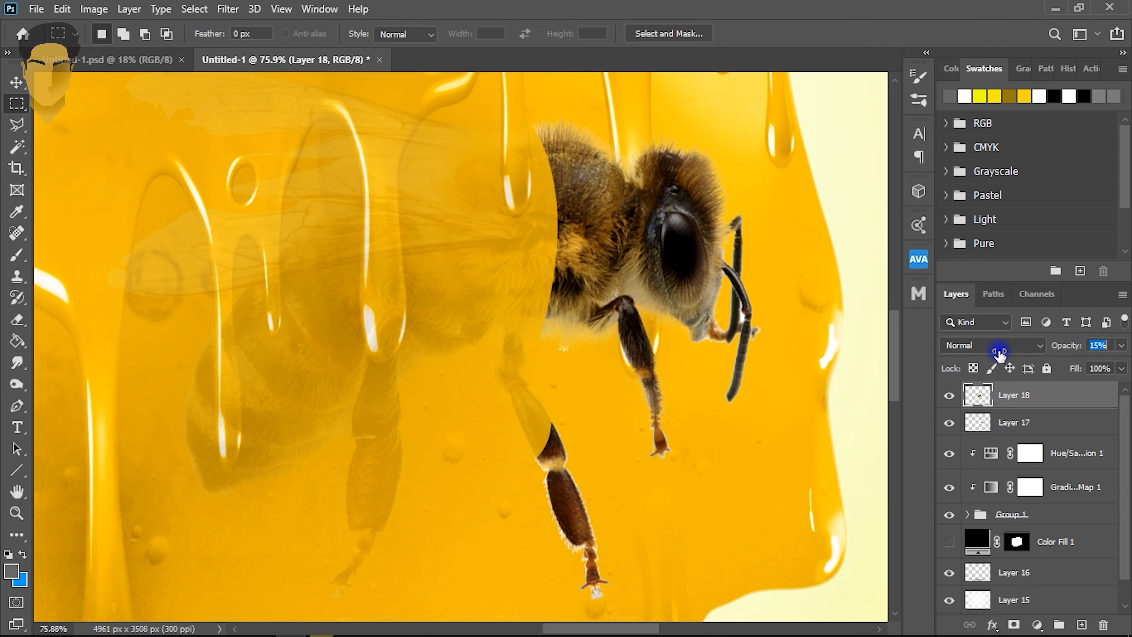
left_click_drag(1075, 350, 1082, 349)
scroll(586, 410, "down", 6)
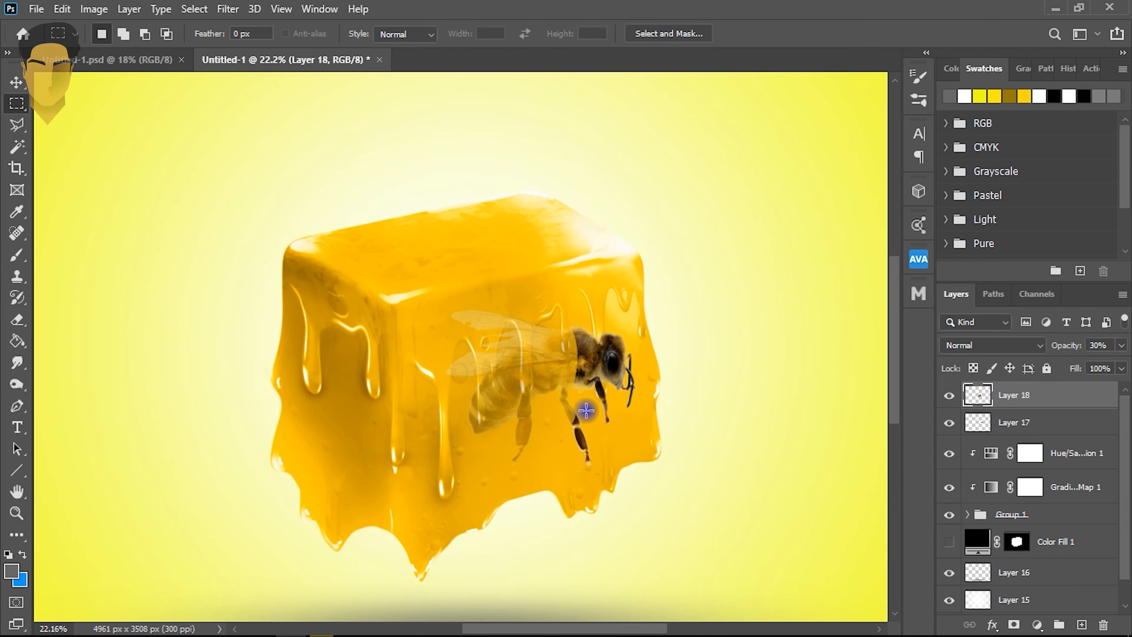
scroll(552, 391, "up", 4)
scroll(571, 366, "down", 3)
Step: Draw a small closed Pen path around the middle section of the bee's front leg
scroll(584, 339, "up", 6)
left_click(17, 406)
left_click(649, 386)
left_click(547, 413)
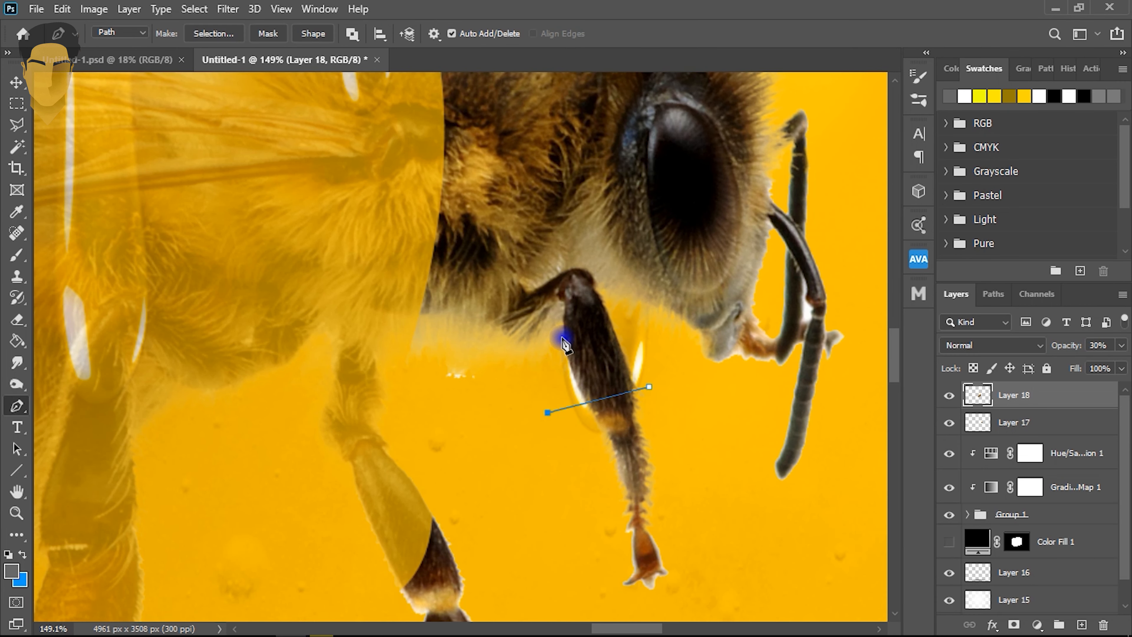
scroll(565, 438, "down", 3)
Step: Make Layer 17 active and convert the path around the front leg's middle section into a selection
key("alt+[")
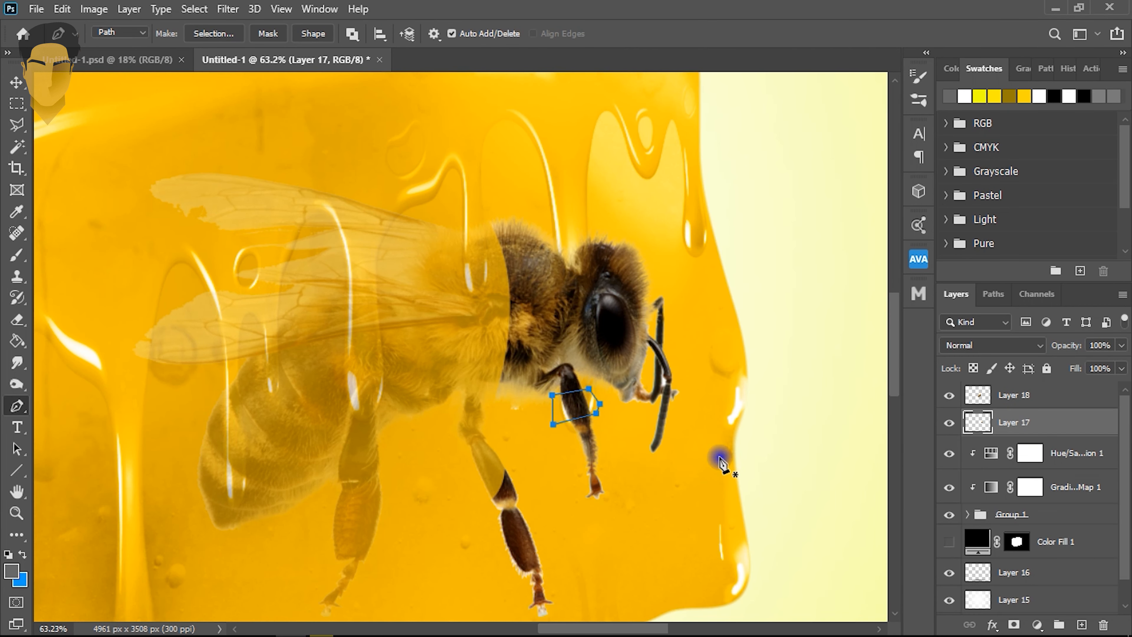
scroll(579, 415, "up", 2)
right_click(578, 404)
left_click(649, 104)
left_click(650, 159)
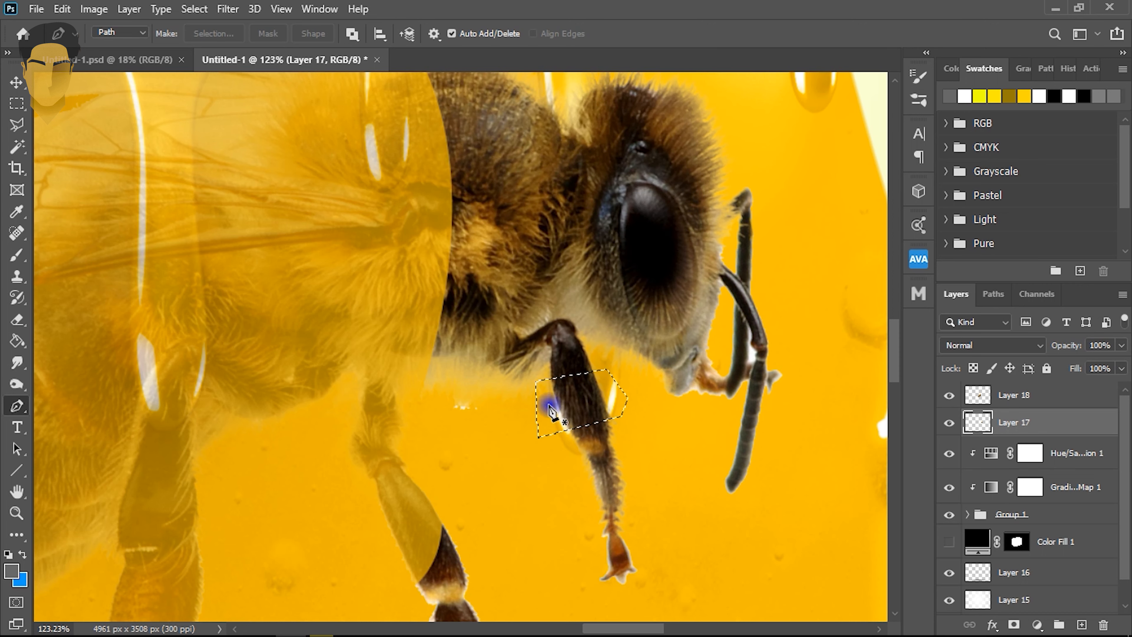
Step: Cut the selected front-leg section onto its own layer and set that layer's opacity to 30%
key("m")
right_click(598, 388)
left_click(675, 218)
type("30")
key("Return")
scroll(523, 422, "down", 6)
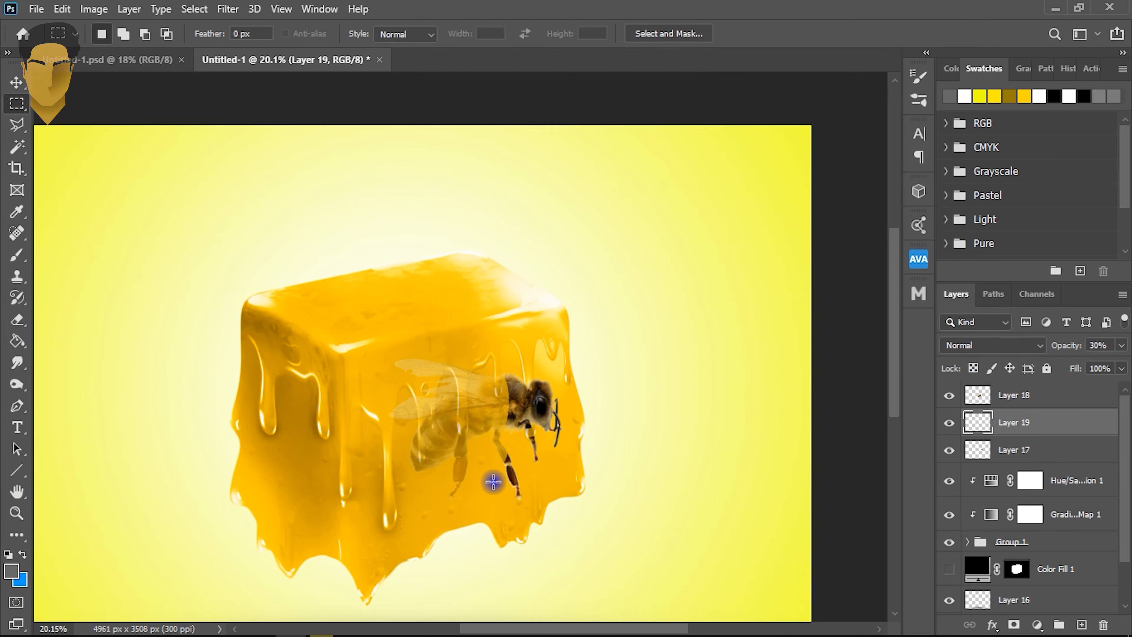
scroll(494, 481, "up", 5)
scroll(486, 428, "down", 4)
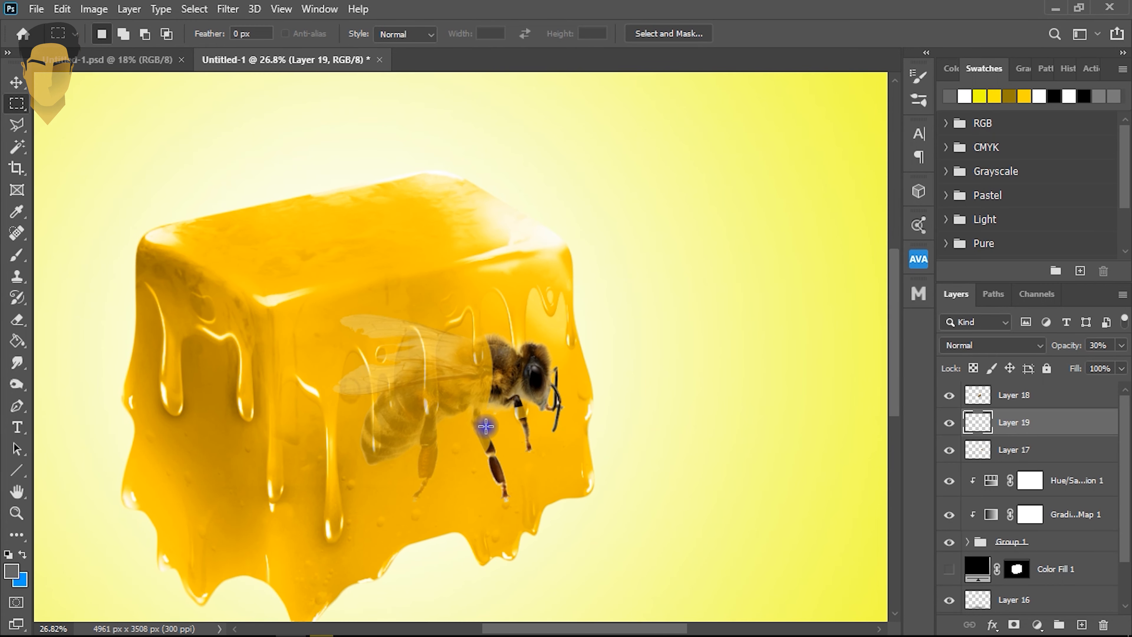
scroll(486, 426, "down", 2)
Step: Stamp the visible artwork onto a new layer above Layer 18 and set Camera Raw Contrast to +28 and Highlights to +33
left_click(1022, 395)
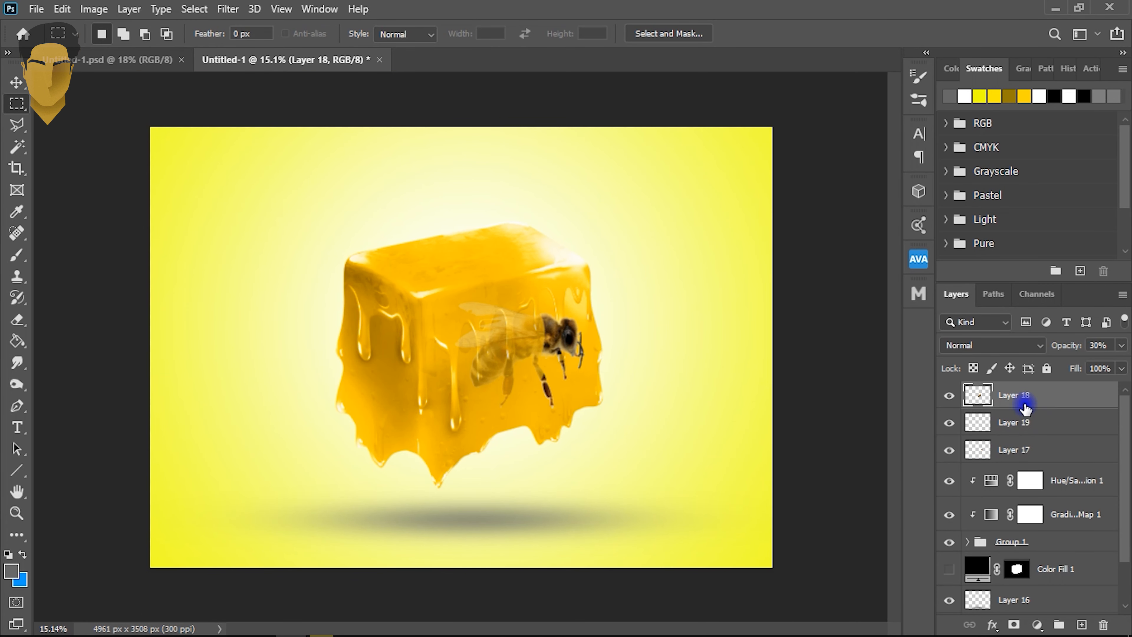
left_click(228, 9)
left_click(281, 109)
left_click_drag(990, 424, 1024, 410)
scroll(1016, 452, "down", 1)
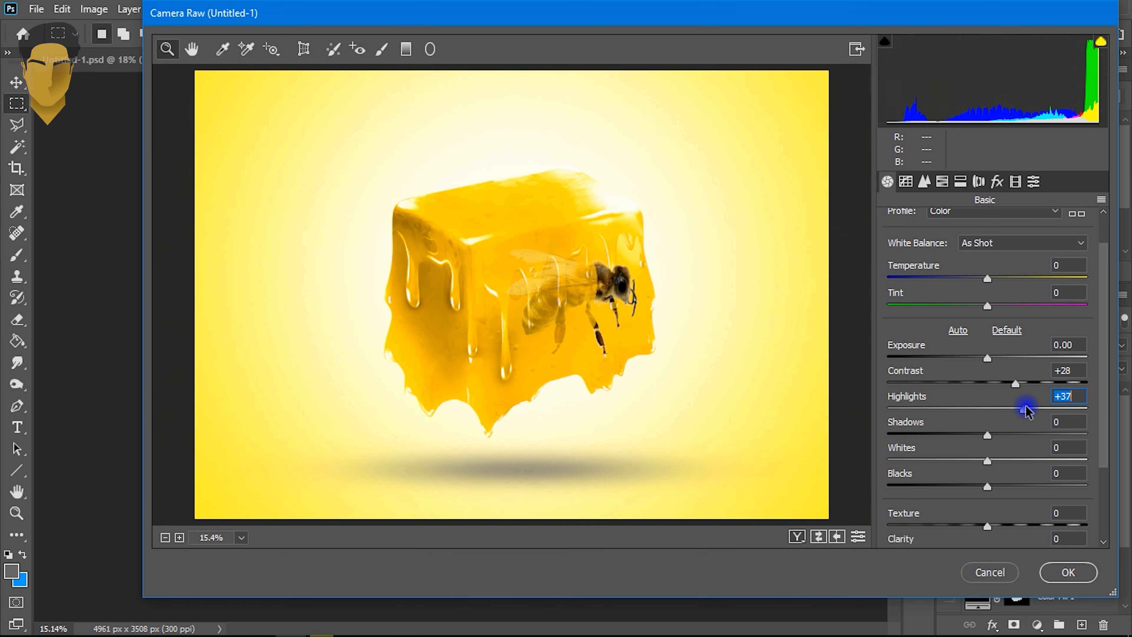
Step: Set Camera Raw Shadows to +8, Texture to +23, Clarity to +39, Vibrance to +10 and Saturation to -2
left_click_drag(964, 441, 1024, 443)
scroll(1027, 455, "down", 3)
left_click_drag(961, 326, 988, 326)
left_click_drag(1011, 443, 1027, 443)
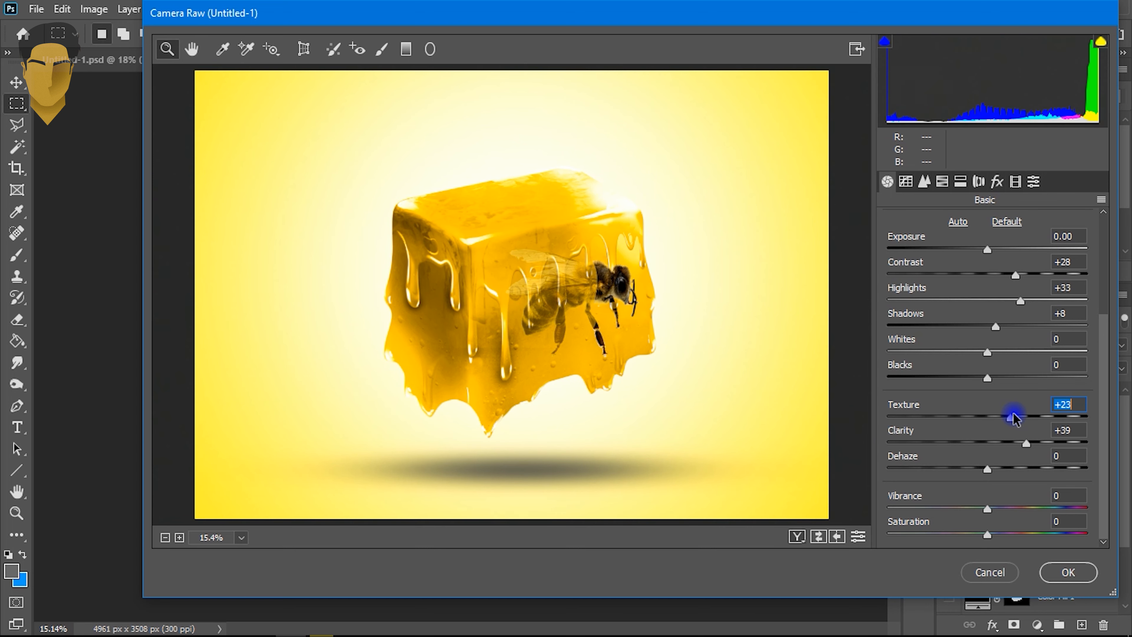
left_click_drag(986, 535, 989, 535)
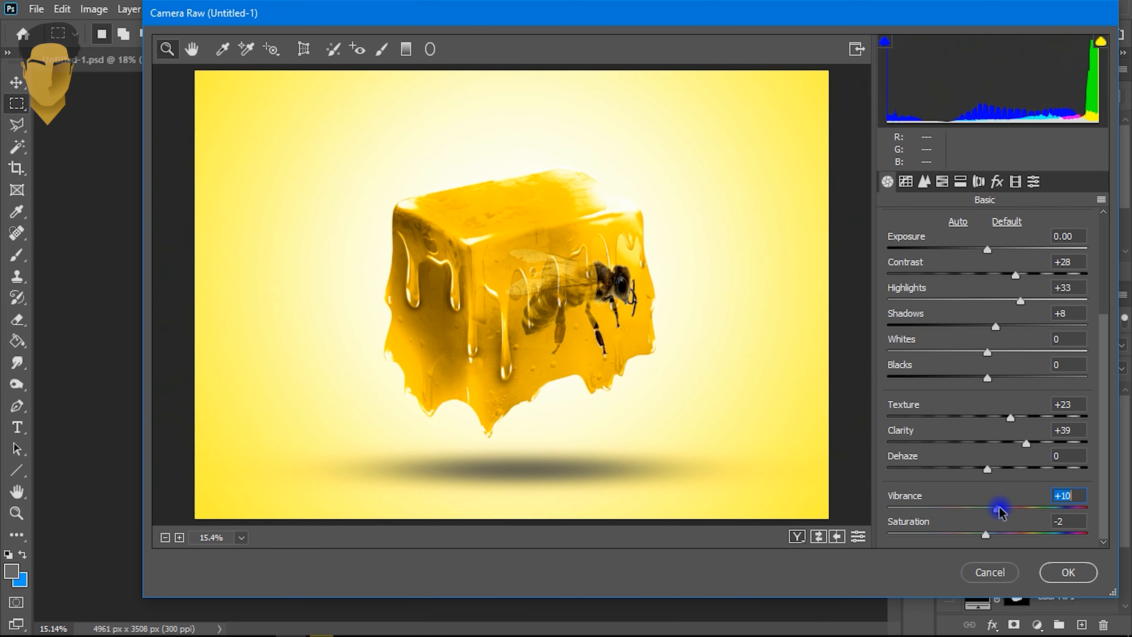
Step: In the HSL adjustments, set the hue of Oranges to -27, Yellows to -18 and Greens to +24
left_click(549, 319)
left_click(943, 182)
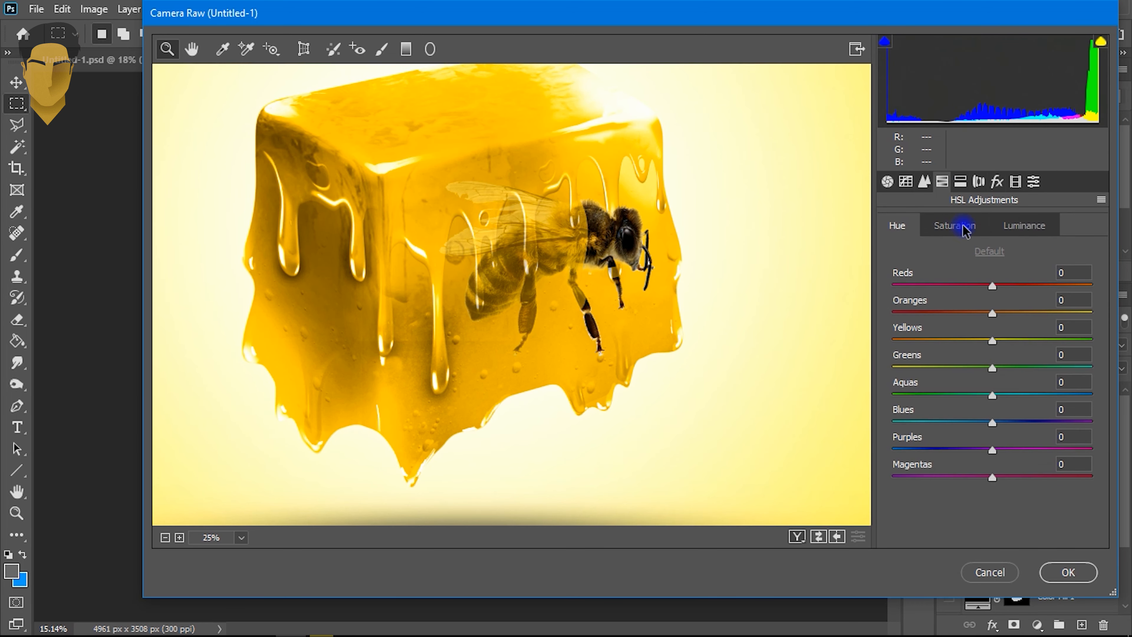
left_click_drag(1046, 356, 1032, 355)
left_click(555, 323, "alt")
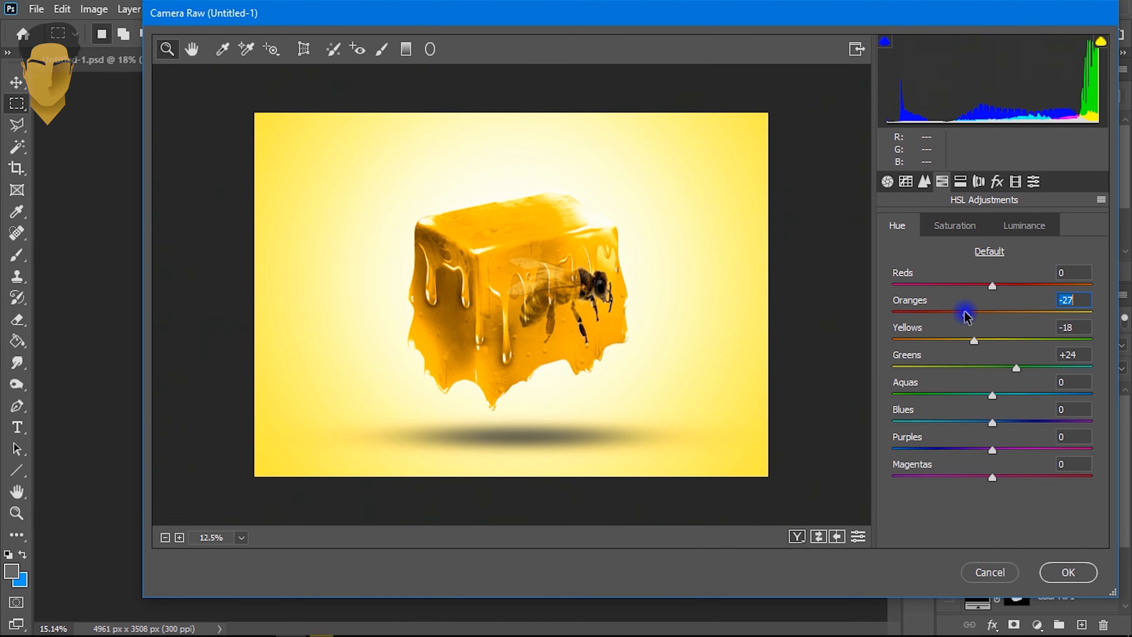
Step: Set HSL saturation to Oranges +9 and Yellows +36, luminance to Oranges +48 and Yellows -8, and apply the Camera Raw filter
left_click(954, 227)
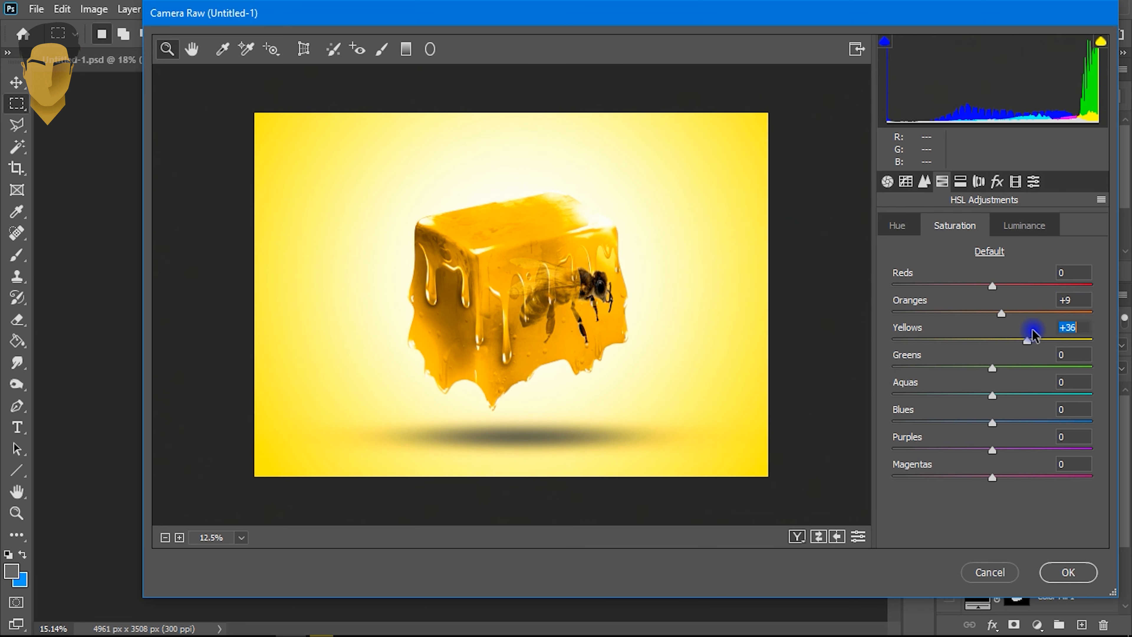
left_click(1024, 225)
left_click_drag(998, 313, 1038, 310)
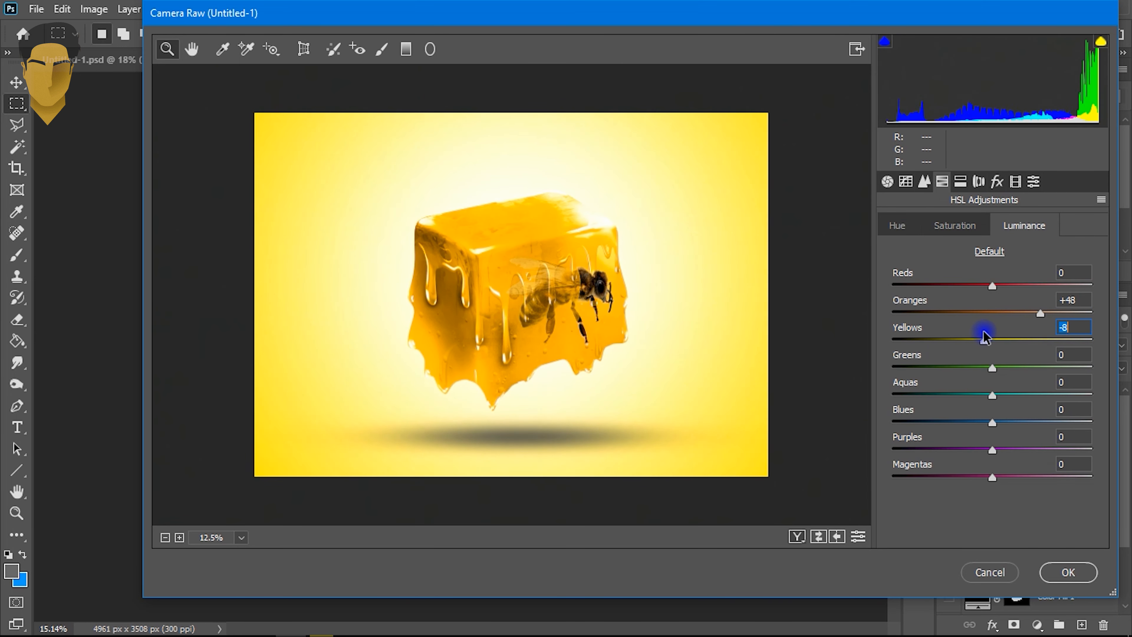
left_click(1054, 571)
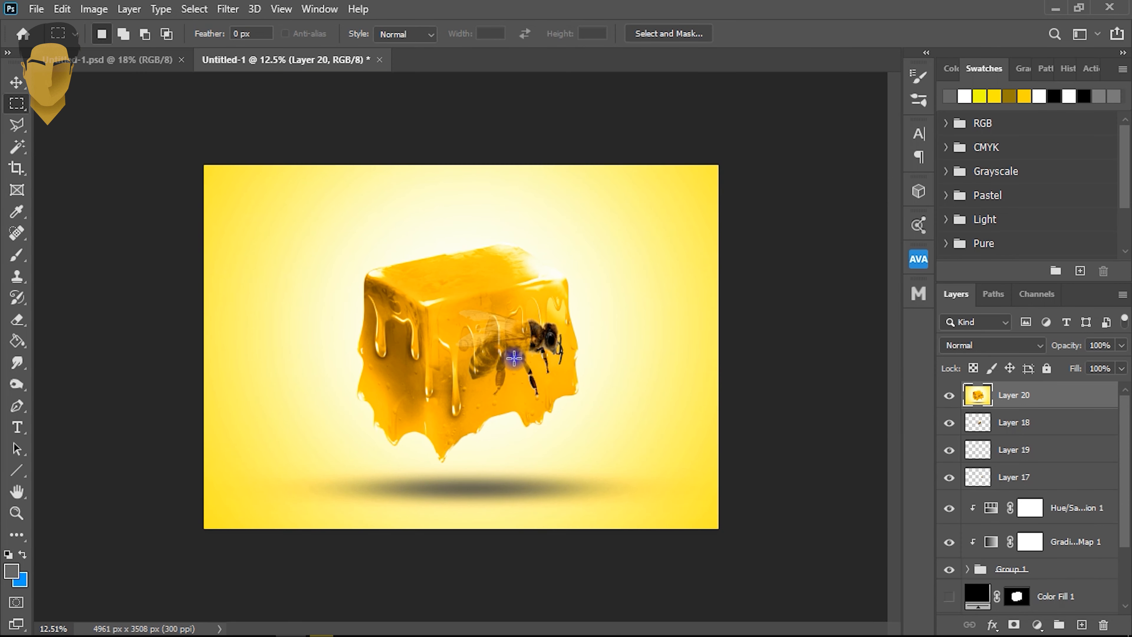
Step: Toggle Layer 20's visibility to compare the artwork before and after the Camera Raw grading
left_click(949, 395)
left_click(949, 396)
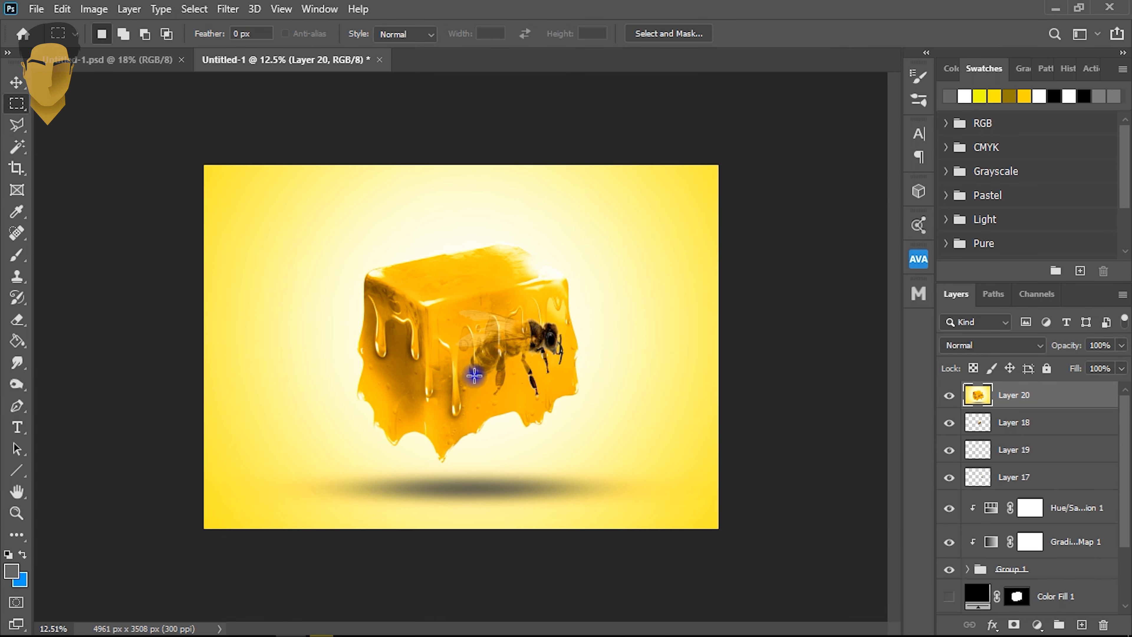
scroll(482, 370, "up", 2)
scroll(483, 370, "down", 1)
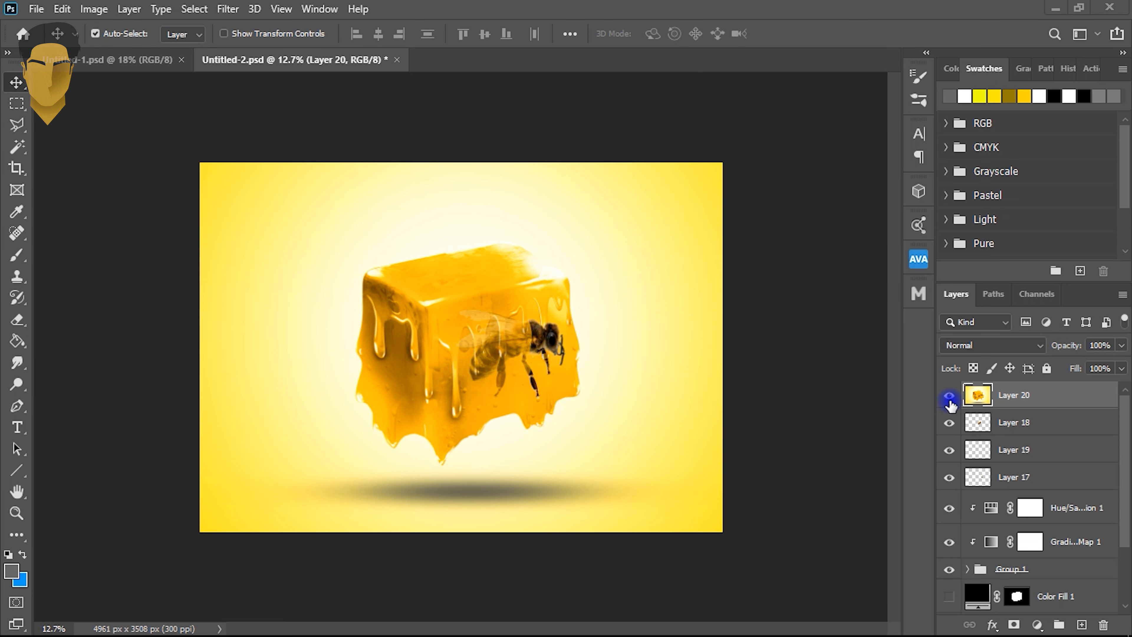
Step: Brighten the bee's eye, head and front legs on Layer 20 using the Dodge tool at 61 px, Midtones, 100% exposure
left_click(17, 384)
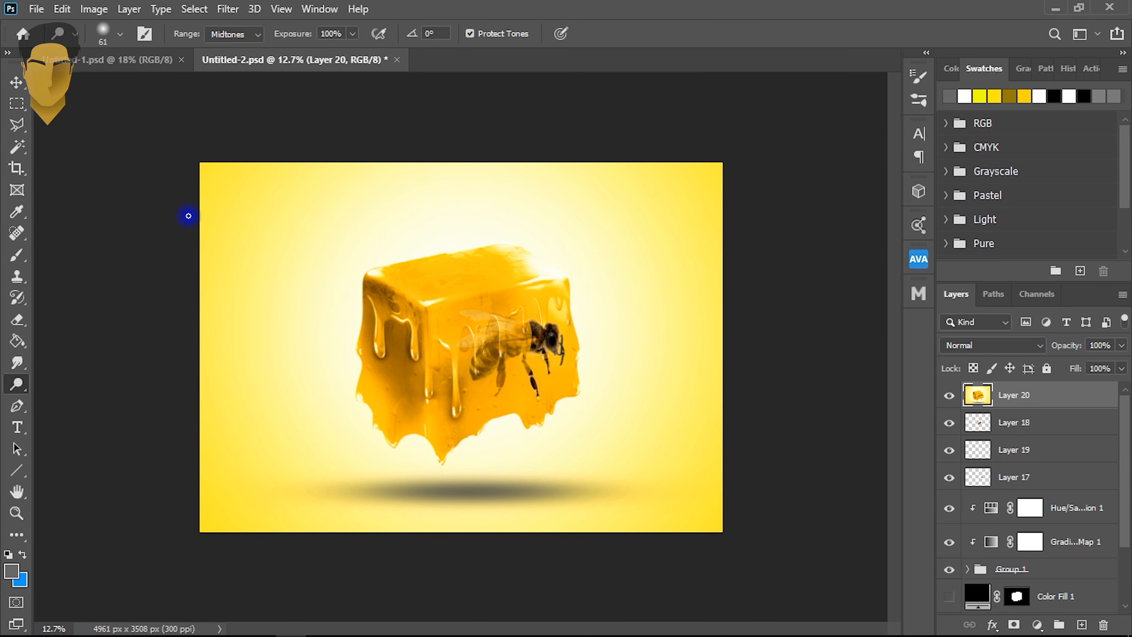
scroll(487, 351, "up", 10)
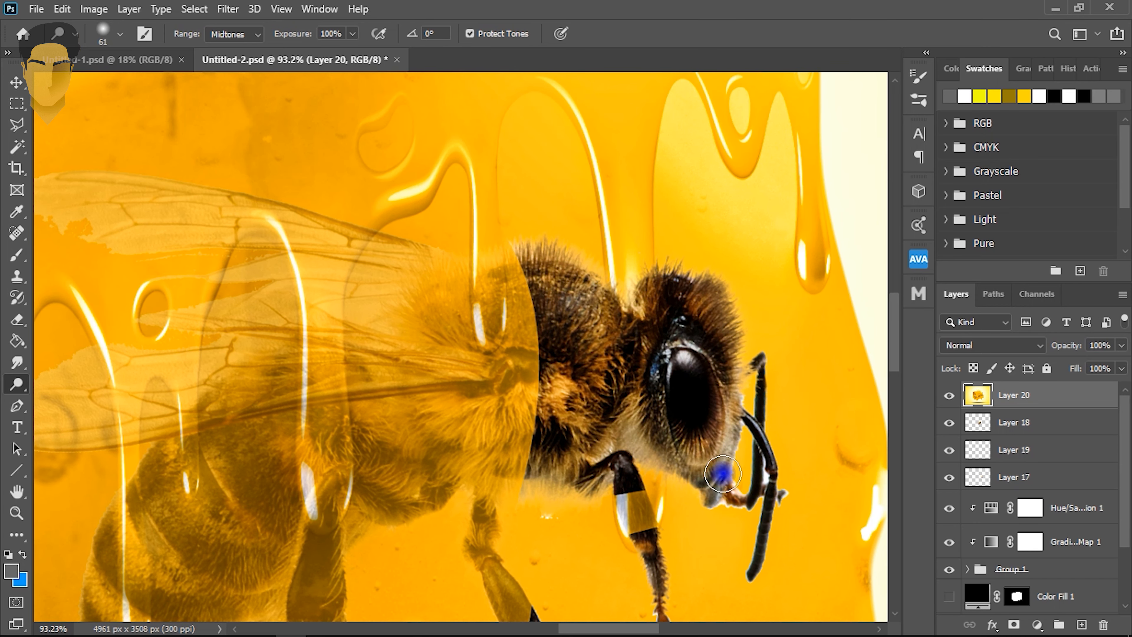
scroll(623, 497, "down", 1)
scroll(766, 439, "down", 2)
scroll(758, 459, "down", 8)
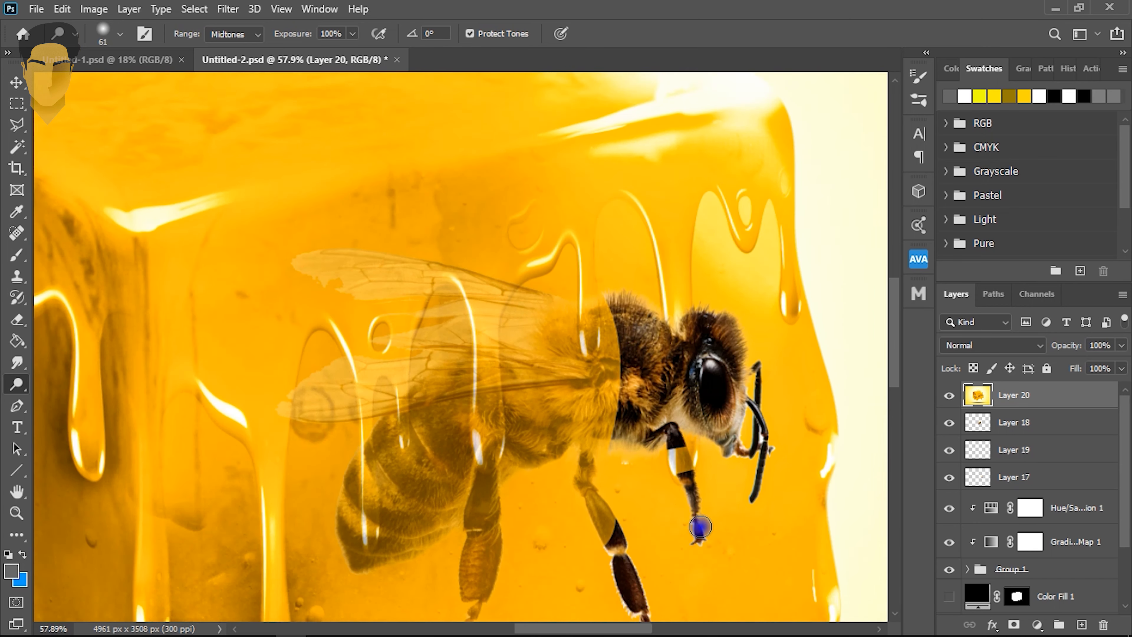
scroll(672, 511, "up", 8)
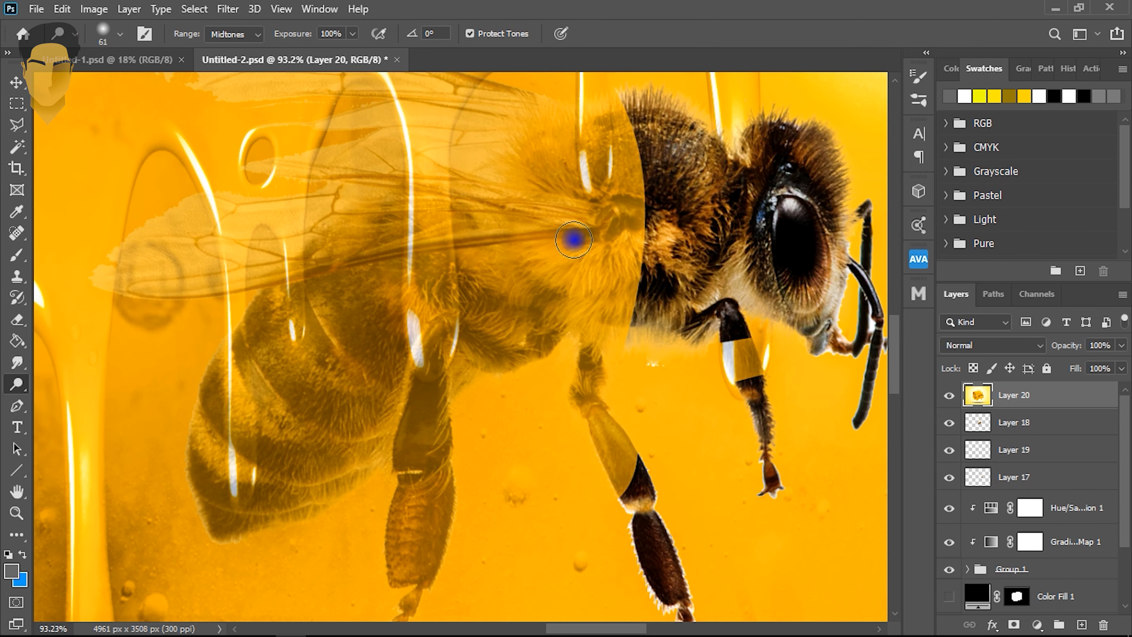
Step: Dodge the submerged wings and abdomen of the bee and the honey drips around them
scroll(530, 249, "up", 3)
scroll(578, 153, "up", 3)
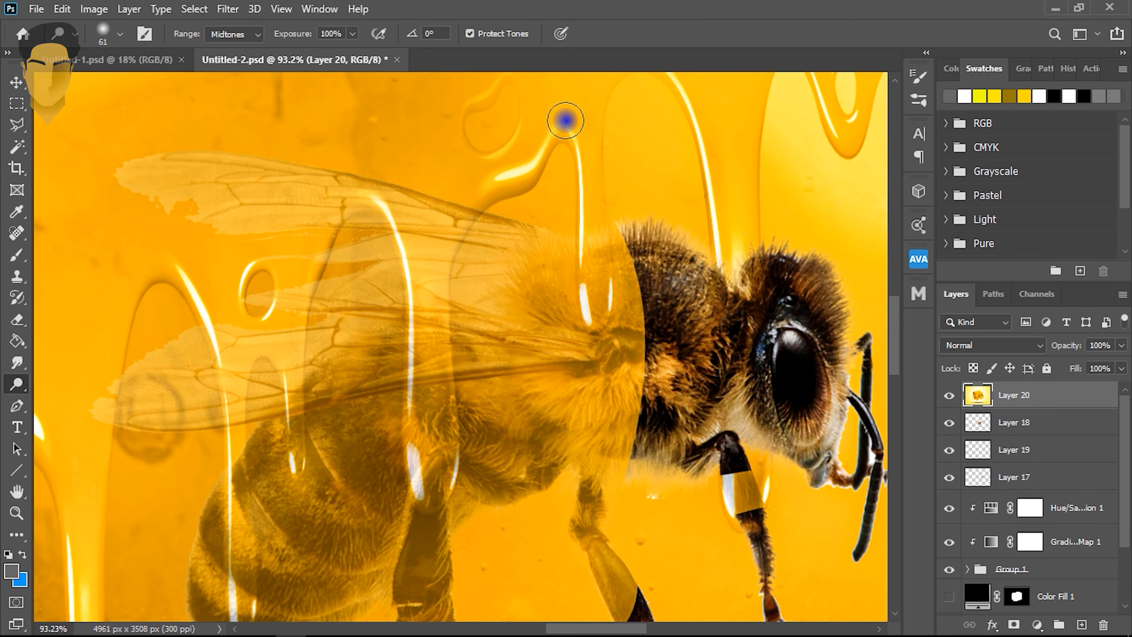
scroll(487, 309, "down", 3)
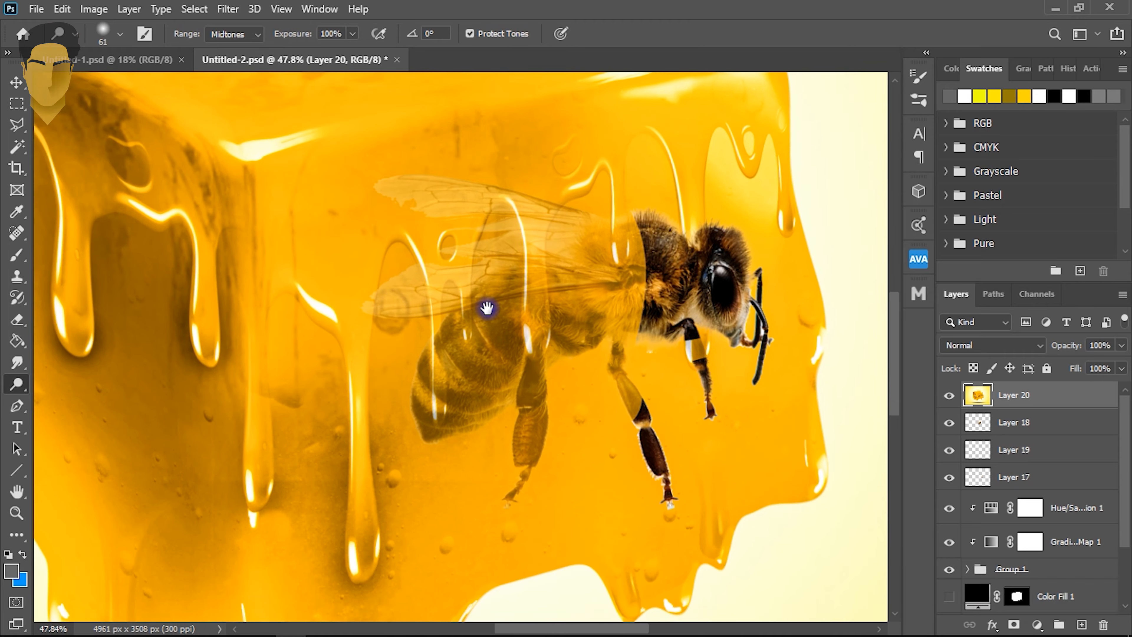
scroll(418, 367, "up", 5)
mouse_move(378, 431)
left_mouse_down()
mouse_move(495, 448)
mouse_move(497, 210)
left_mouse_up()
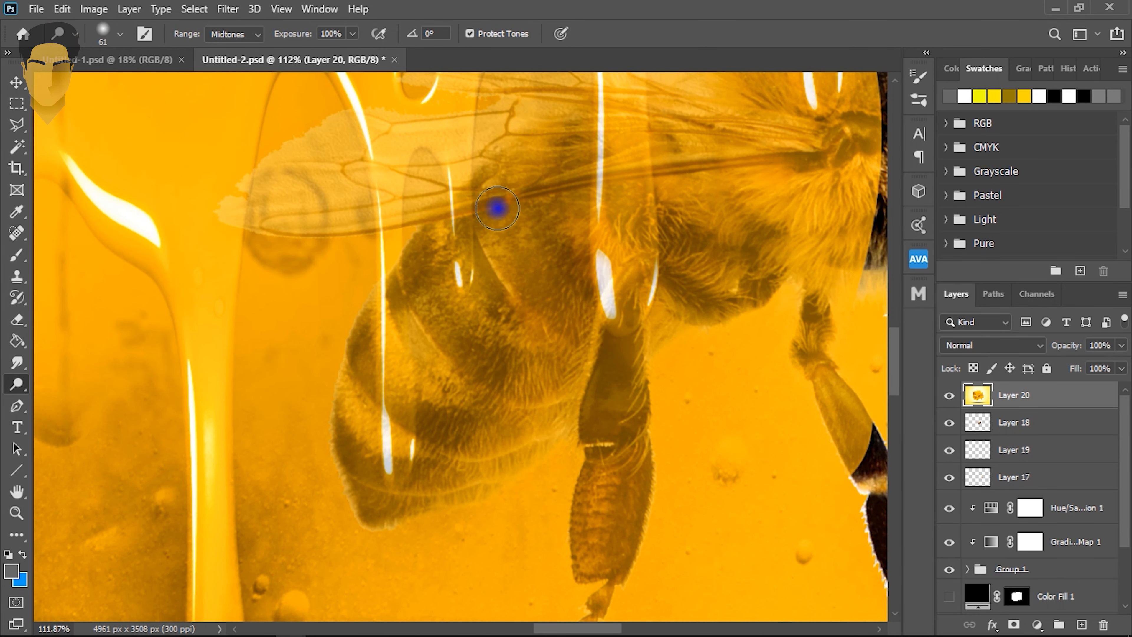
scroll(576, 437, "down", 5)
scroll(455, 329, "up", 3)
scroll(463, 457, "down", 4)
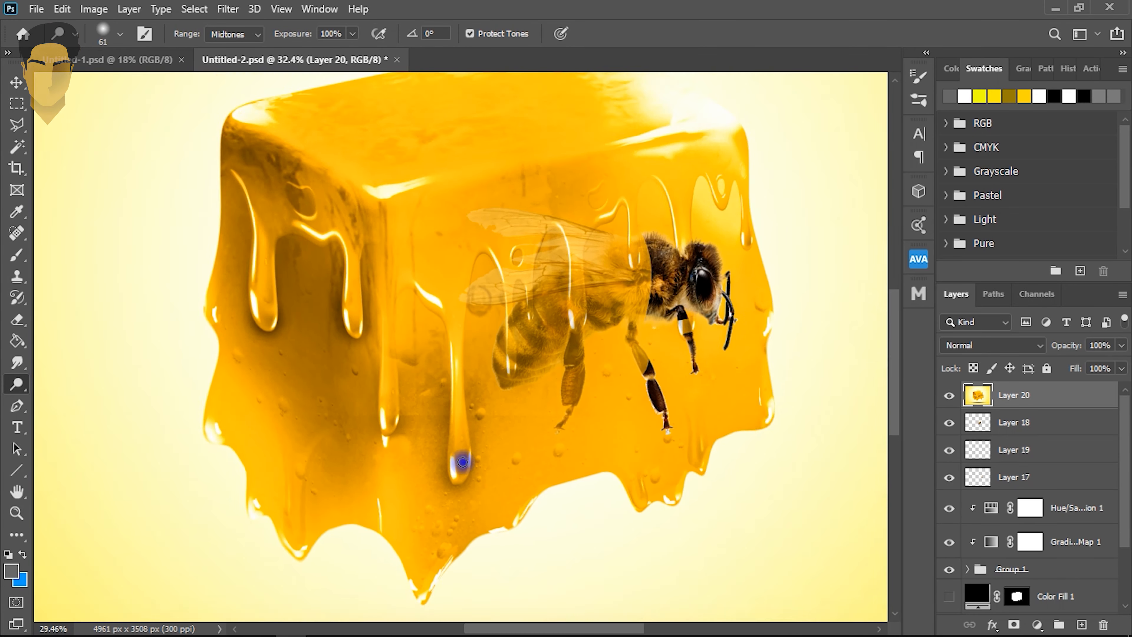
scroll(588, 330, "up", 5)
Step: Sample the honey yellow for the Brush and add a new layer above Layer 20 with Soft Light blending
left_click(20, 256)
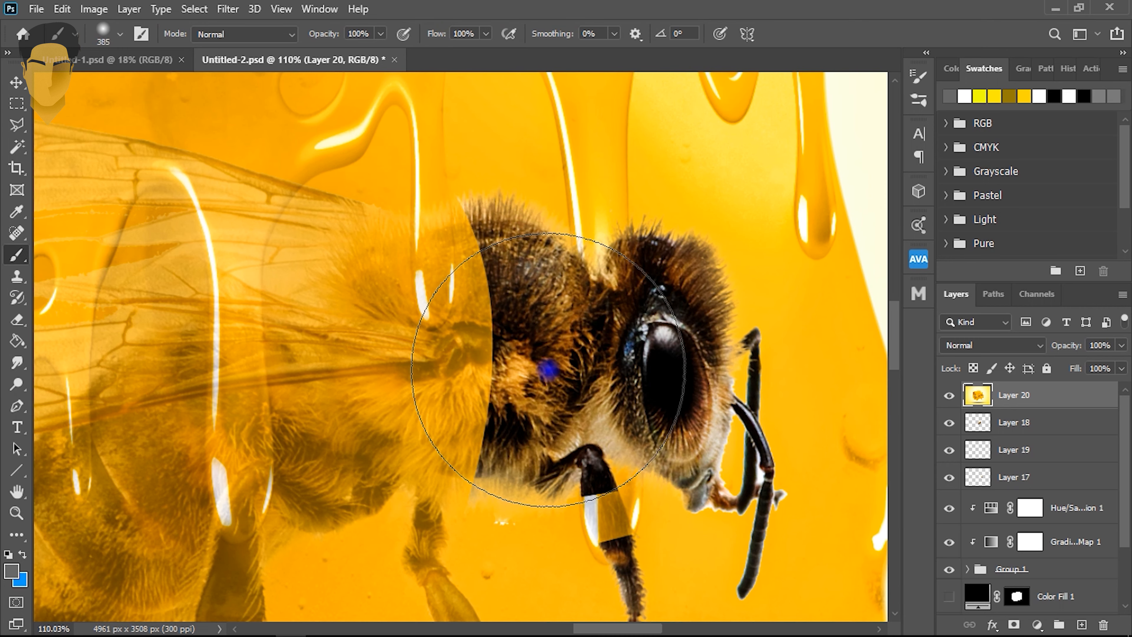
left_click(604, 209, "alt")
scroll(699, 356, "up", 3)
right_click(644, 359)
key("Return")
left_click(1081, 624)
left_click(982, 345)
left_click(960, 436)
Step: Paint a yellow tint over the bee's eye, face and thorax with a 48 px brush at 65% opacity
right_click(696, 356)
left_click_drag(817, 283, 801, 284)
mouse_move(633, 340)
left_mouse_down()
mouse_move(696, 468)
mouse_move(654, 482)
mouse_move(640, 338)
mouse_move(698, 365)
mouse_move(621, 342)
mouse_move(662, 495)
left_mouse_up()
key("ctrl+z")
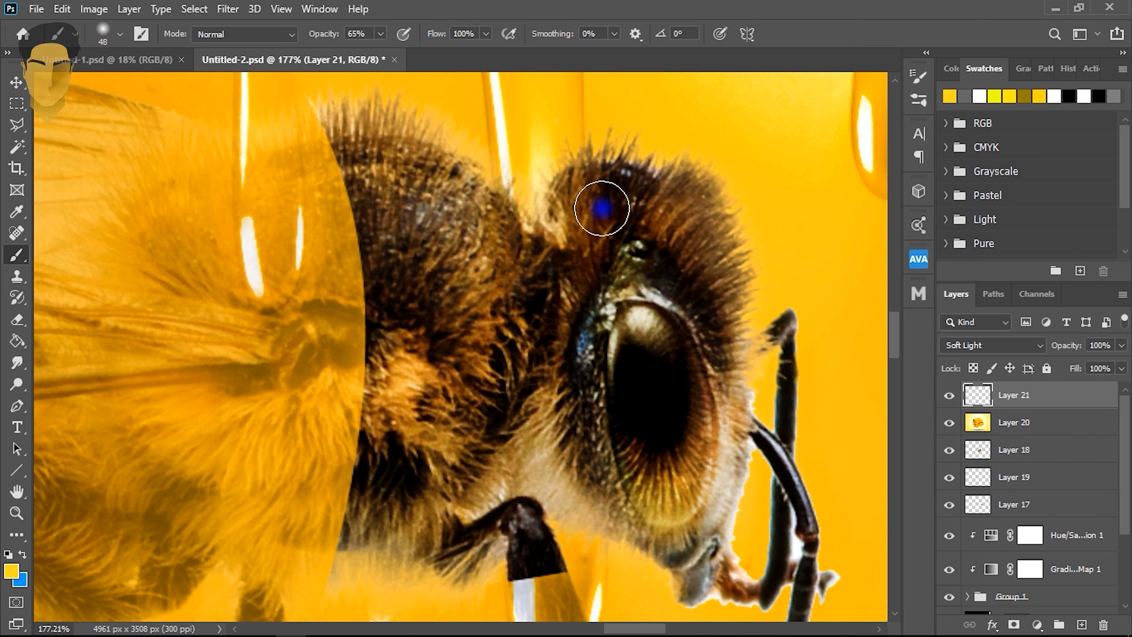
left_click_drag(606, 250, 695, 291)
mouse_move(537, 557)
left_mouse_down()
mouse_move(366, 524)
mouse_move(399, 220)
mouse_move(468, 255)
mouse_move(490, 403)
mouse_move(384, 329)
left_mouse_up()
Step: Tint the exposed parts of the bee's front and middle legs with the same yellow brush on Layer 21
scroll(450, 356, "down", 5)
scroll(475, 439, "up", 5)
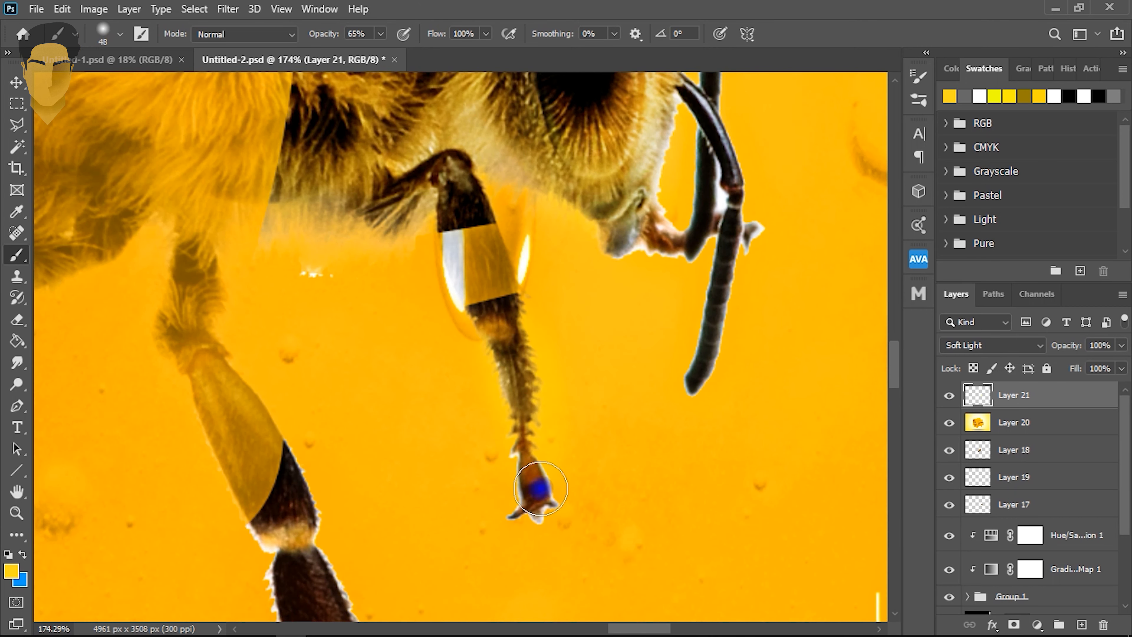
scroll(540, 488, "down", 5)
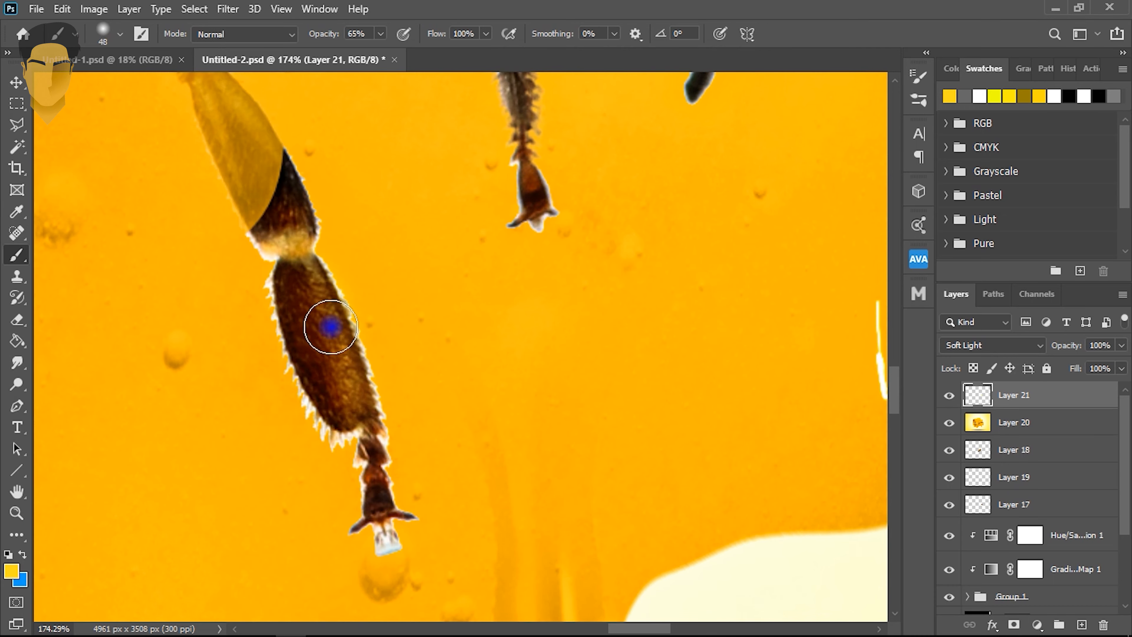
scroll(330, 327, "down", 8)
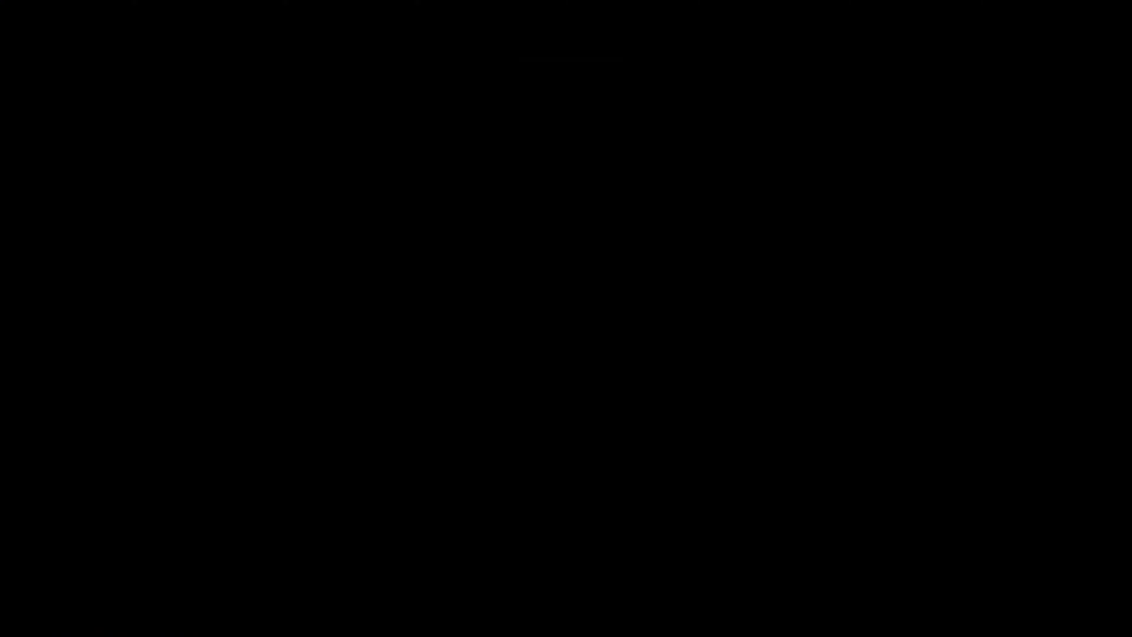